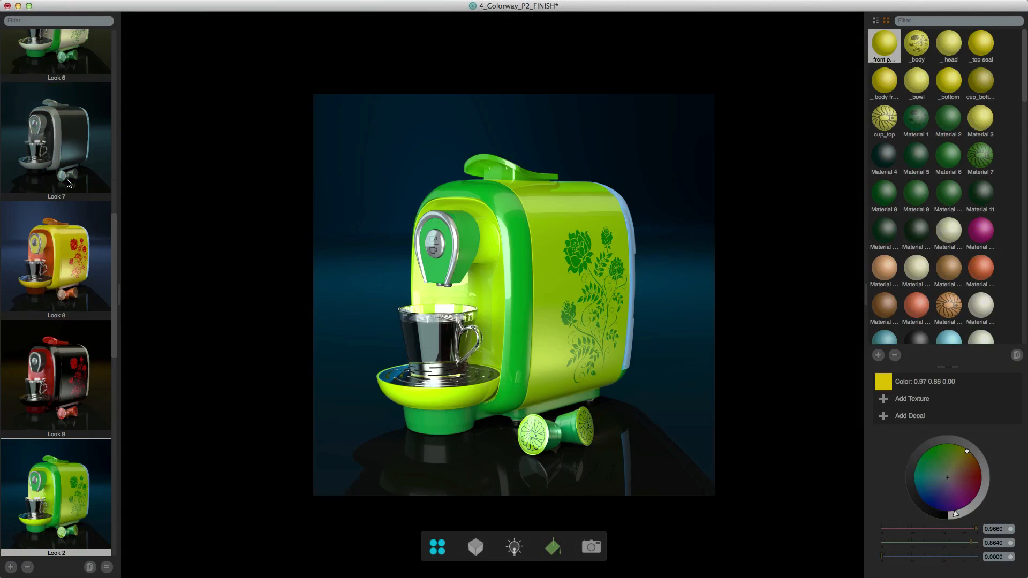
pyautogui.press('Down')
pyautogui.press('Down')
pyautogui.press('Down')
pyautogui.press('Down')
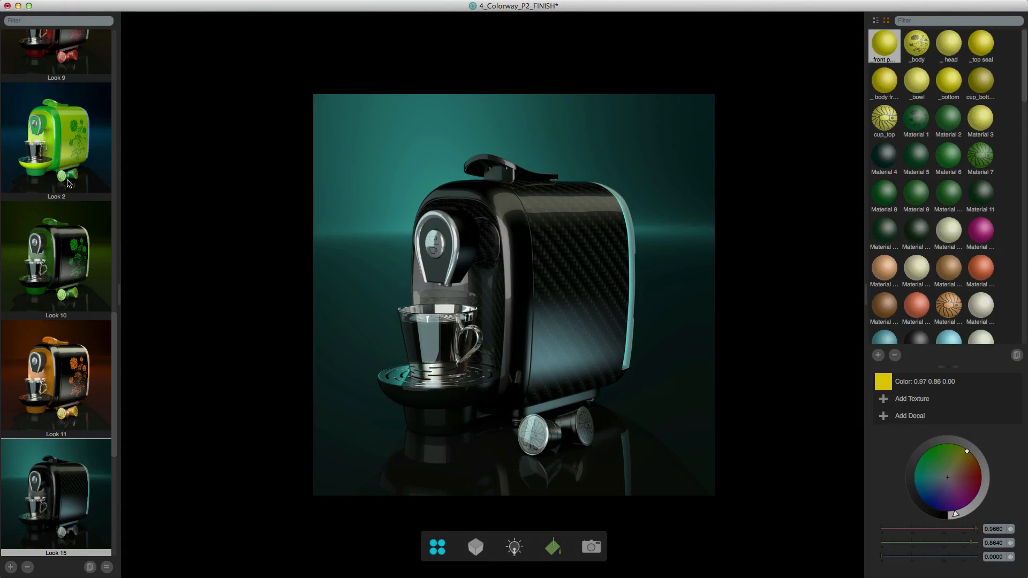
# - Browse the saved looks of the coffee machine, ending on Look 13
pyautogui.press('Down')
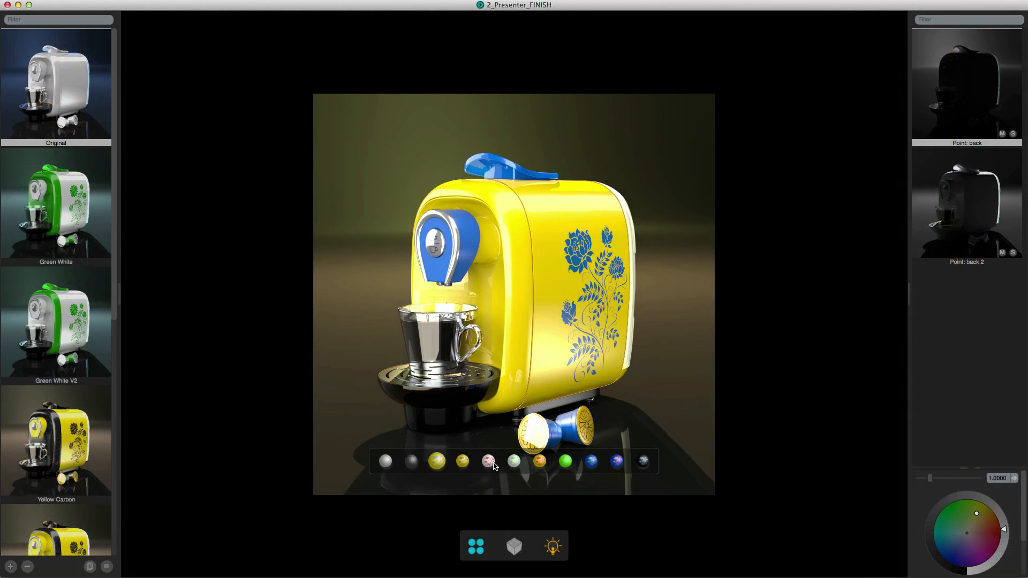
# - In the presenter project, apply the white-and-red floral material to the body, red to the front frame, inner panel and lid, and white to the head
pyautogui.click(490, 461)
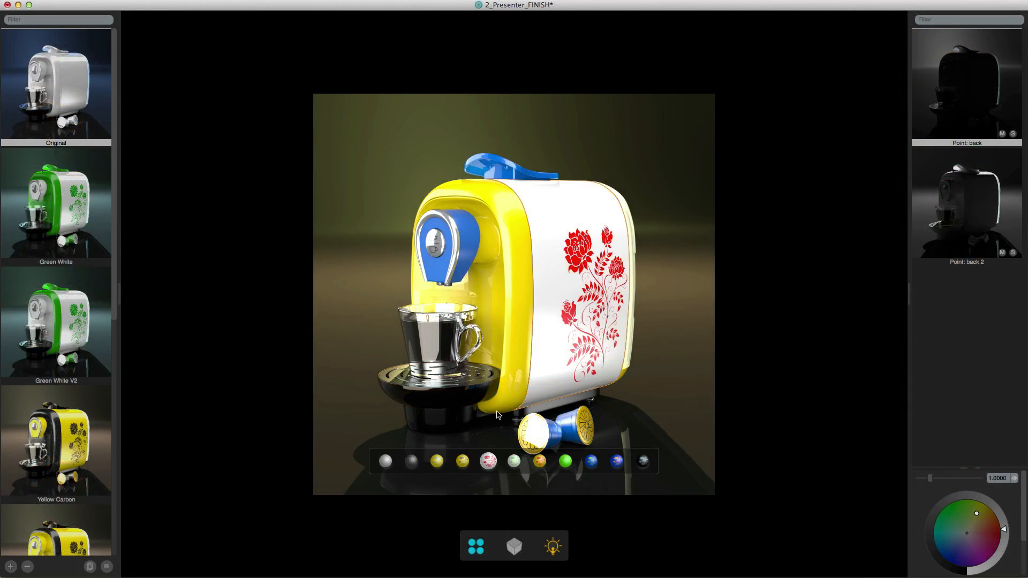
pyautogui.click(591, 461)
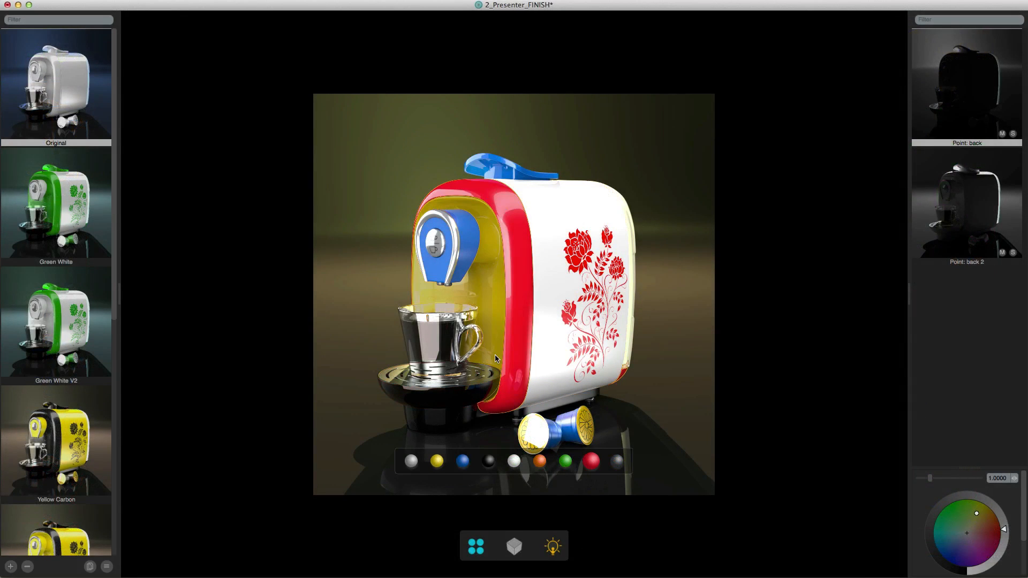
pyautogui.click(591, 462)
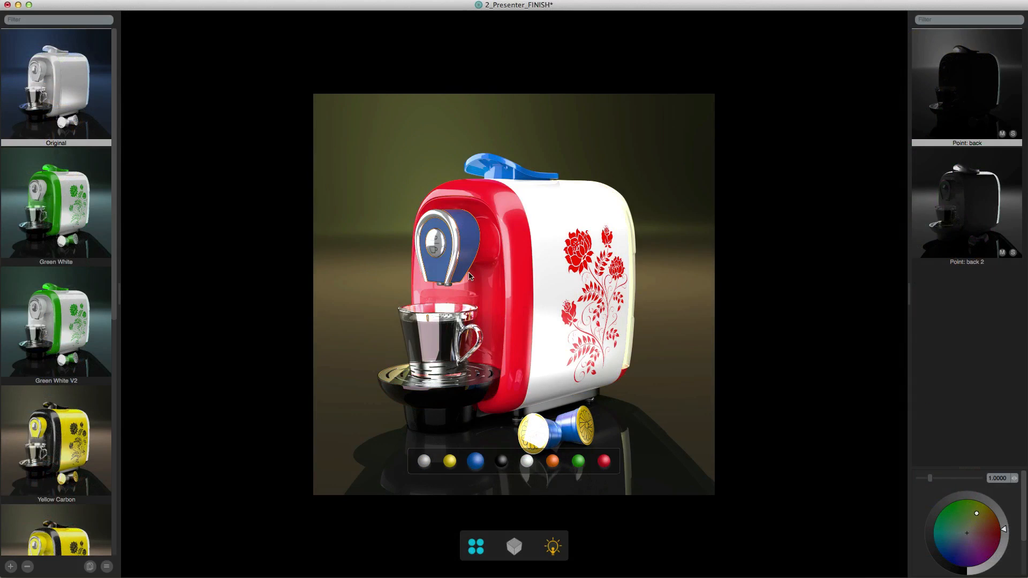
pyautogui.click(531, 462)
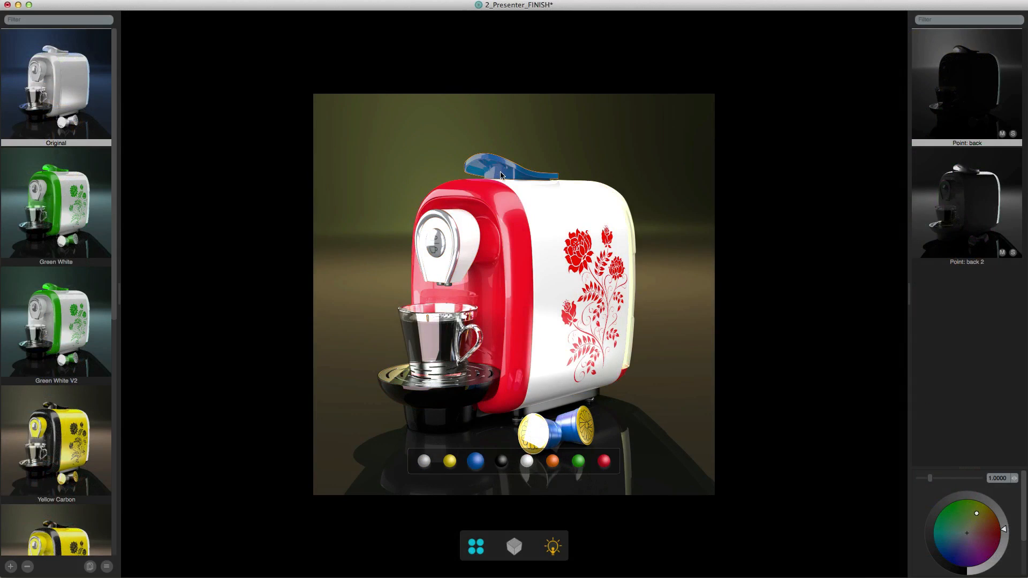
pyautogui.click(603, 461)
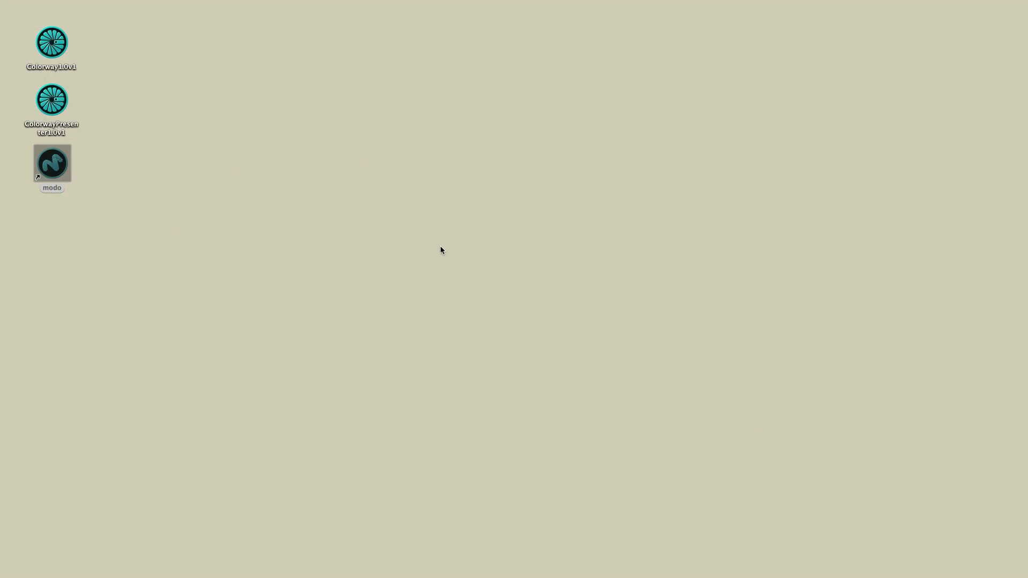
# - Launch MODO from the desktop and dismiss the startup showcase
pyautogui.doubleClick(54, 166)
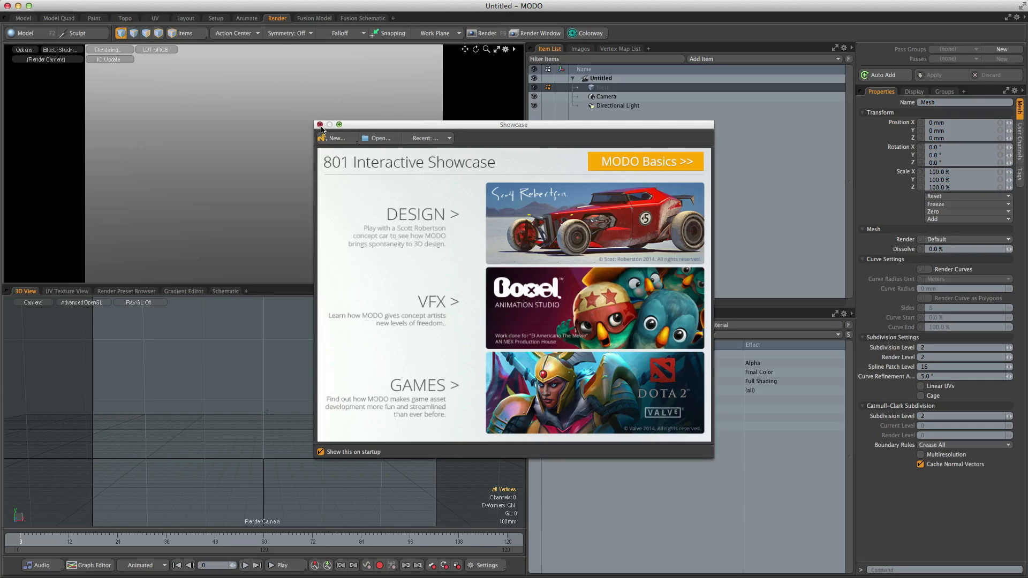
pyautogui.click(319, 124)
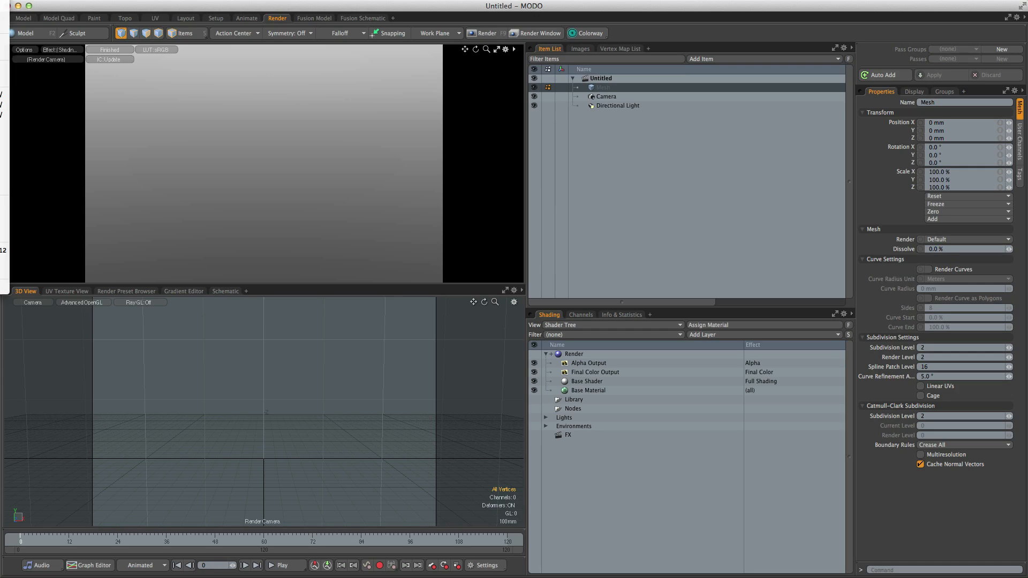
# - Load the scene 1_Colorway_P1_START.lxo from the Colorway folder and bring up the Colorway options
pyautogui.press('super+o')
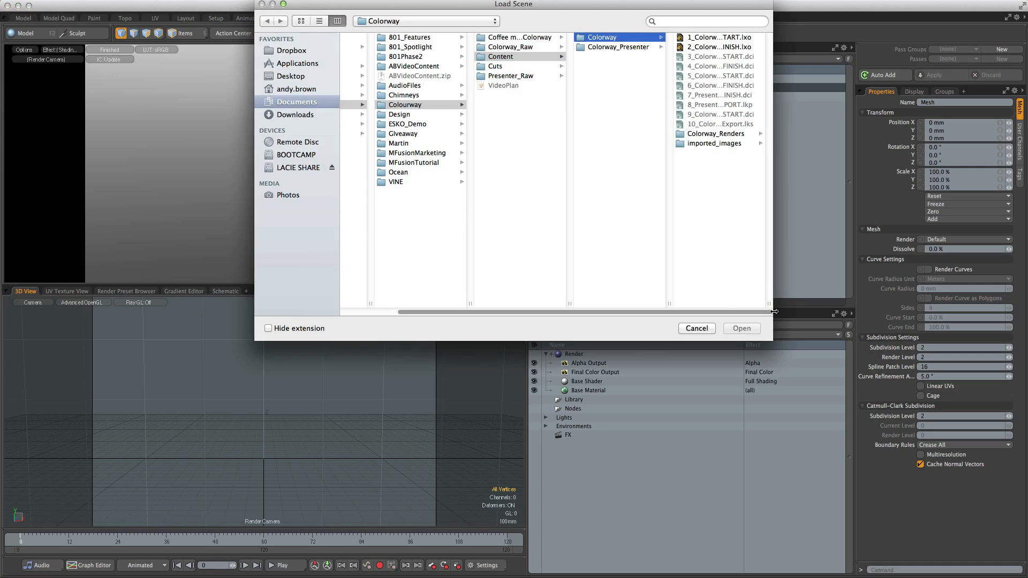
pyautogui.moveTo(766, 304); pyautogui.dragTo(829, 302)
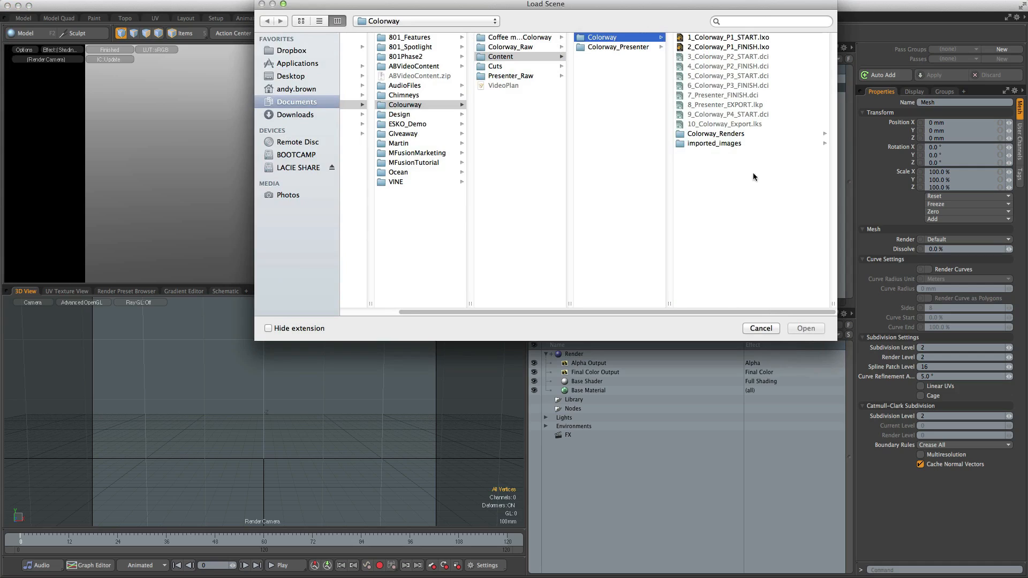
pyautogui.click(706, 38)
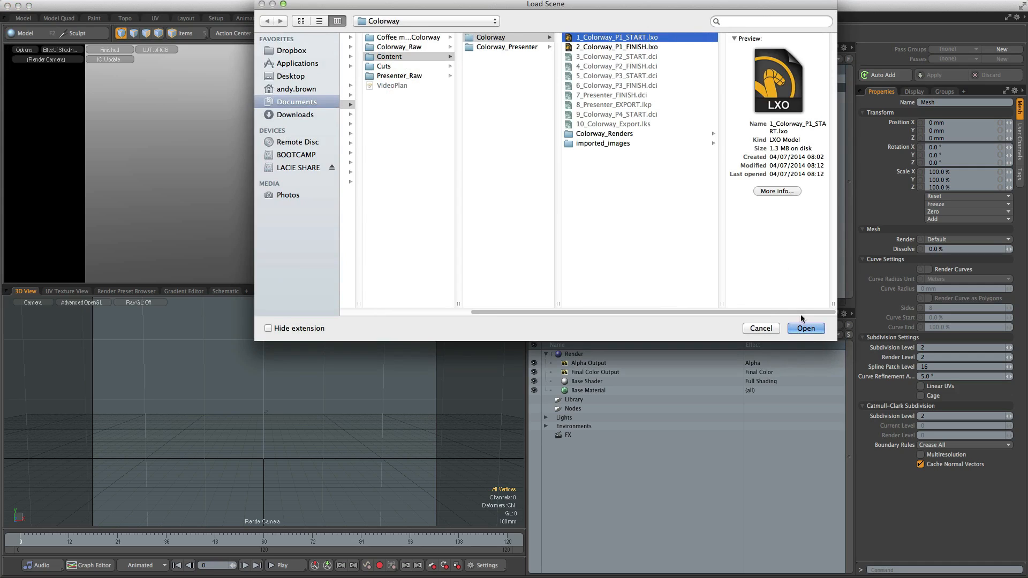
pyautogui.click(818, 328)
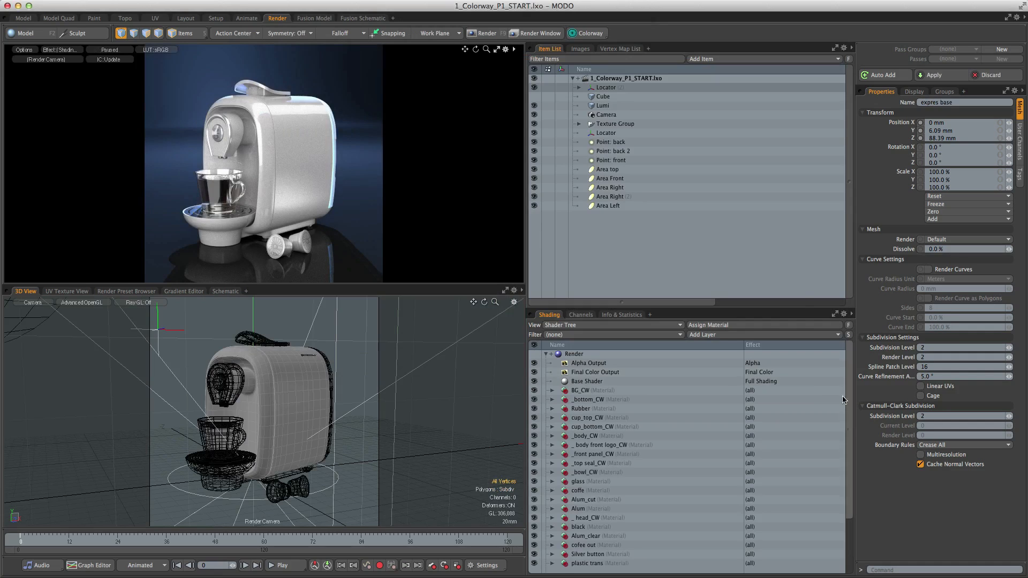
pyautogui.click(588, 35)
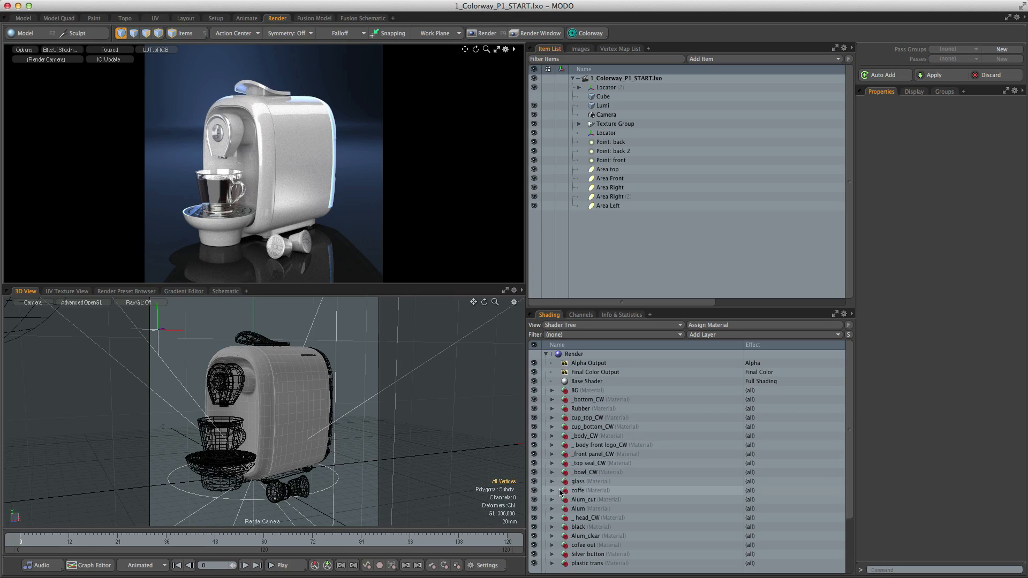
# - Add a Constant texture layer above the Yellow material in the _body_CW group and set its color to grey, 0.53 0.53 0.53
pyautogui.click(552, 436)
pyautogui.click(594, 446)
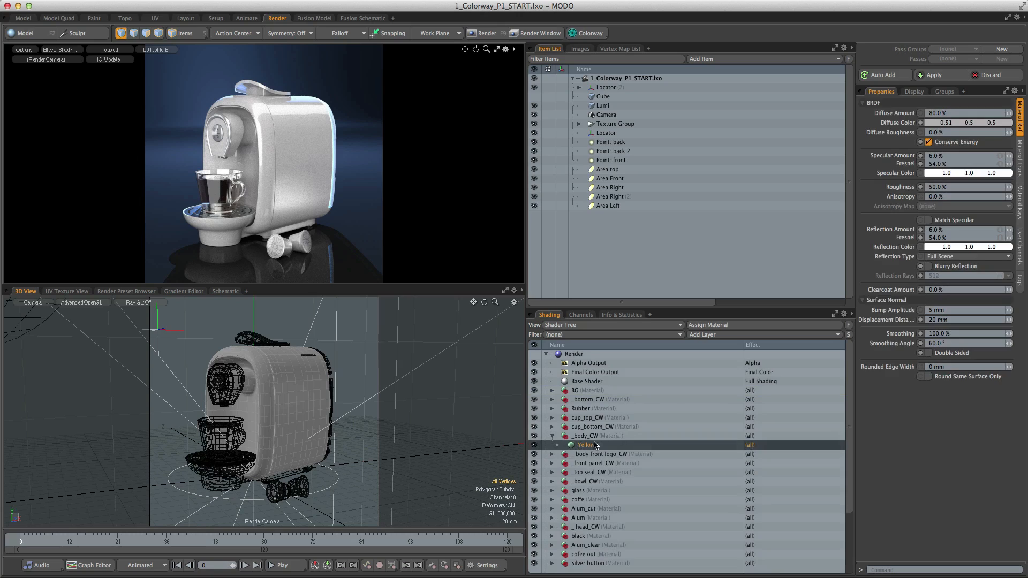
pyautogui.click(716, 337)
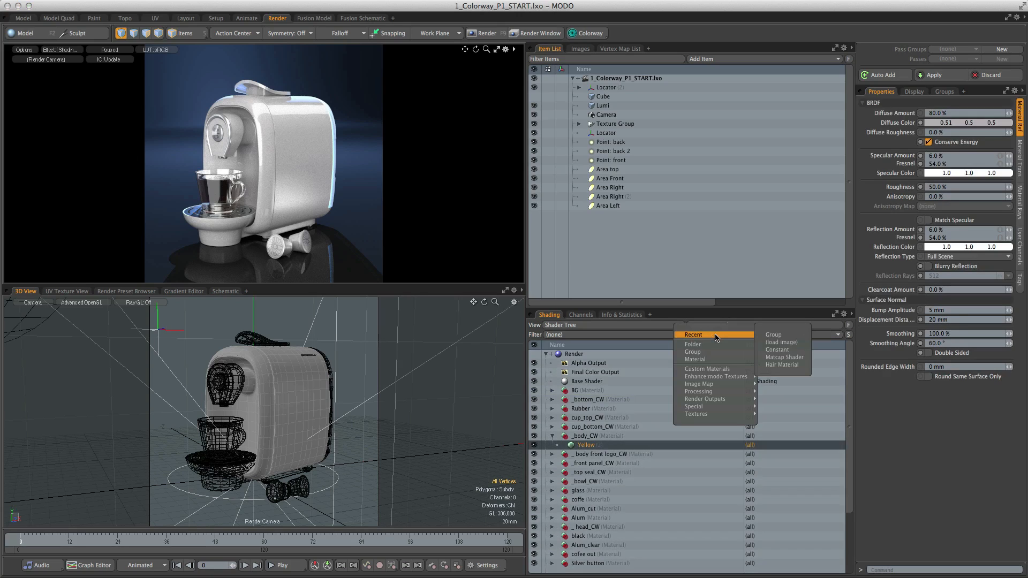
pyautogui.click(777, 349)
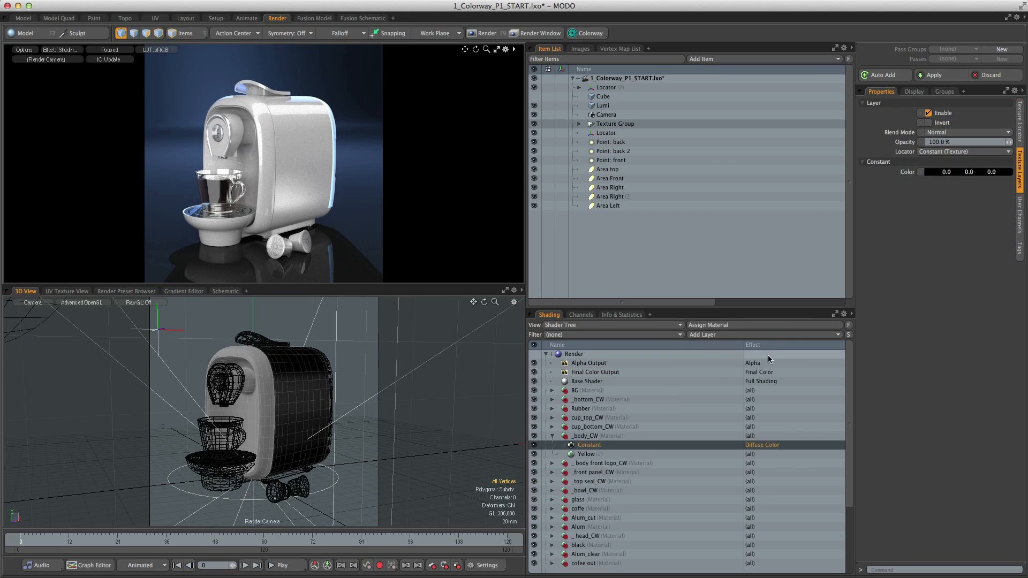
pyautogui.click(954, 174)
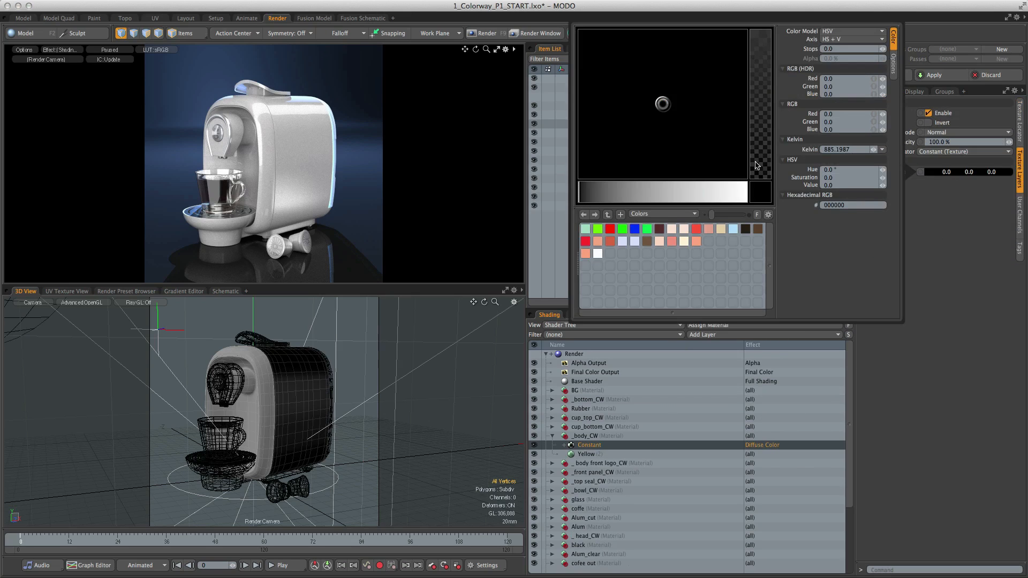
pyautogui.moveTo(716, 186); pyautogui.dragTo(668, 191)
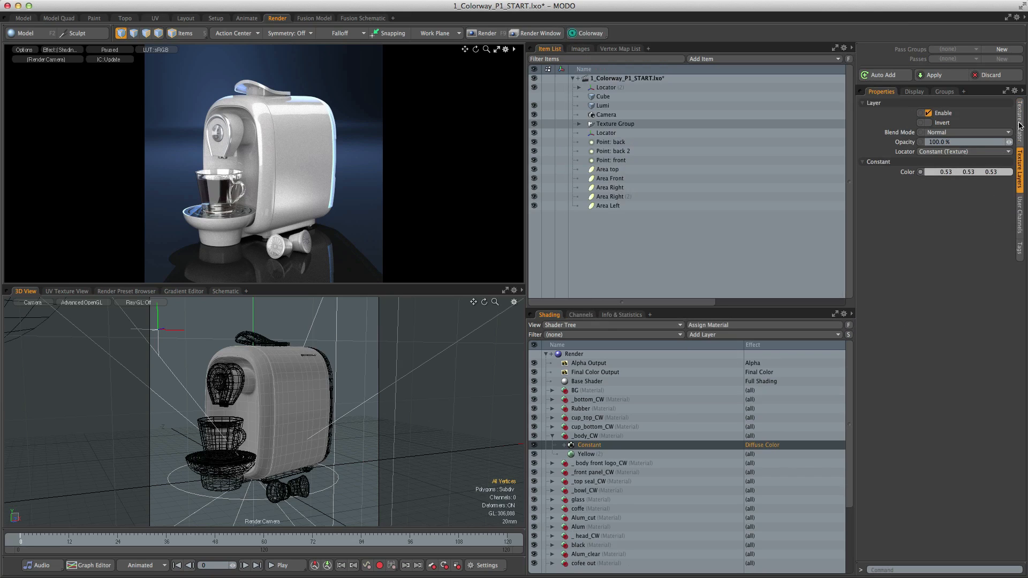
# - Set the Constant layer's projection type to UV Map and assign the Texture UV map
pyautogui.click(1020, 123)
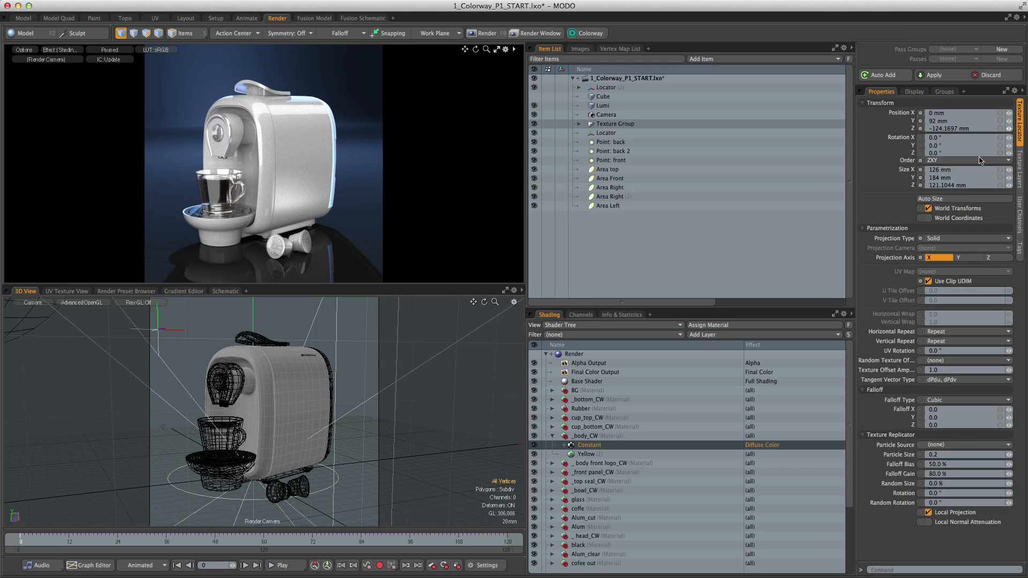
pyautogui.click(945, 238)
pyautogui.click(942, 282)
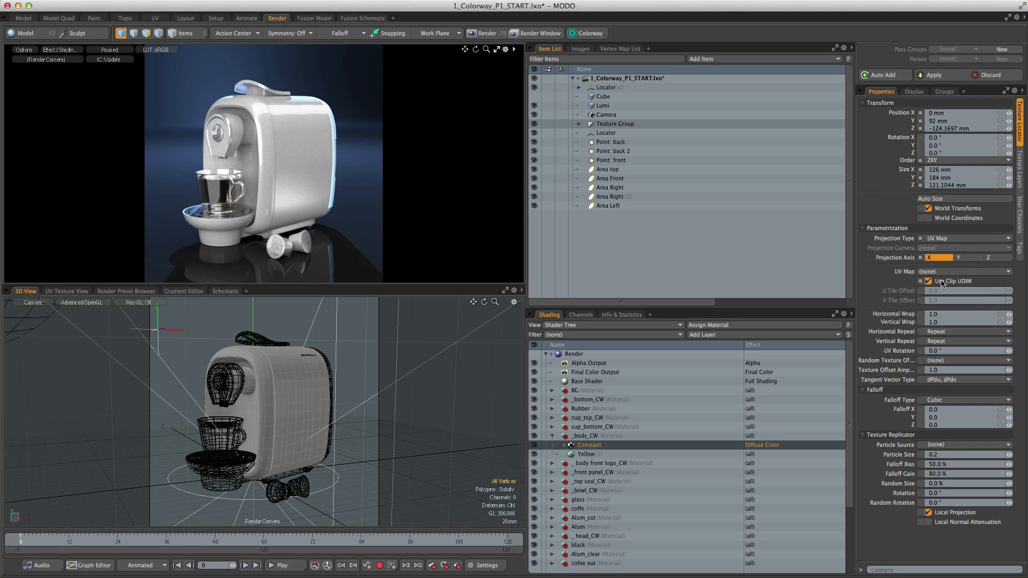
pyautogui.click(948, 273)
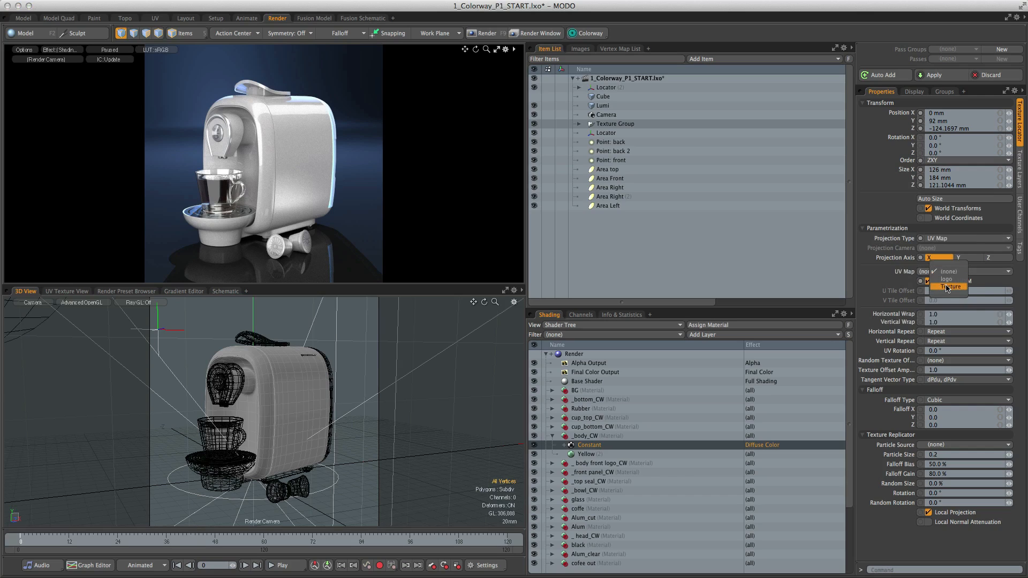
pyautogui.click(950, 288)
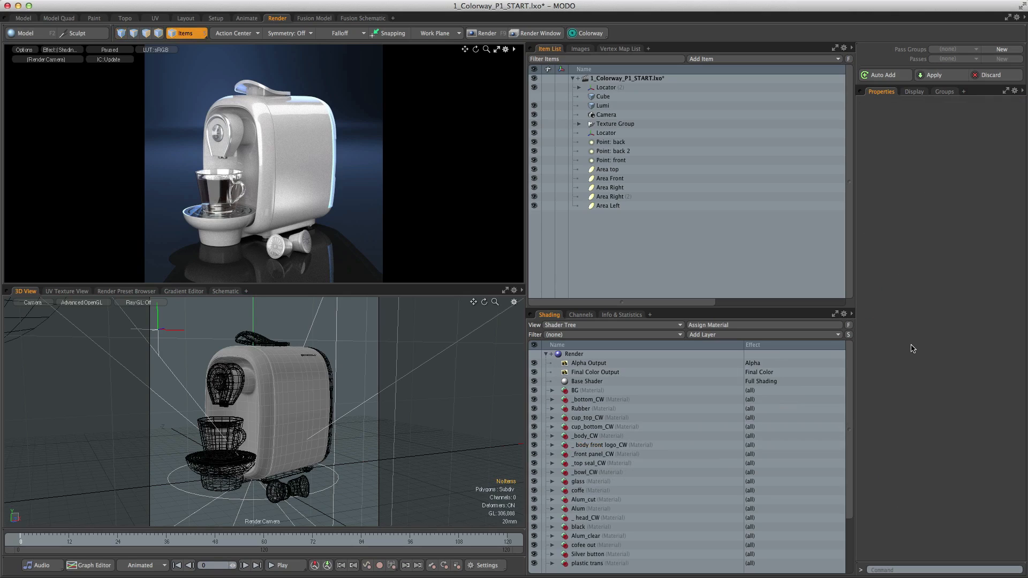
# - Review the Colorway options for tagging, rendering and importing looks
pyautogui.click(585, 33)
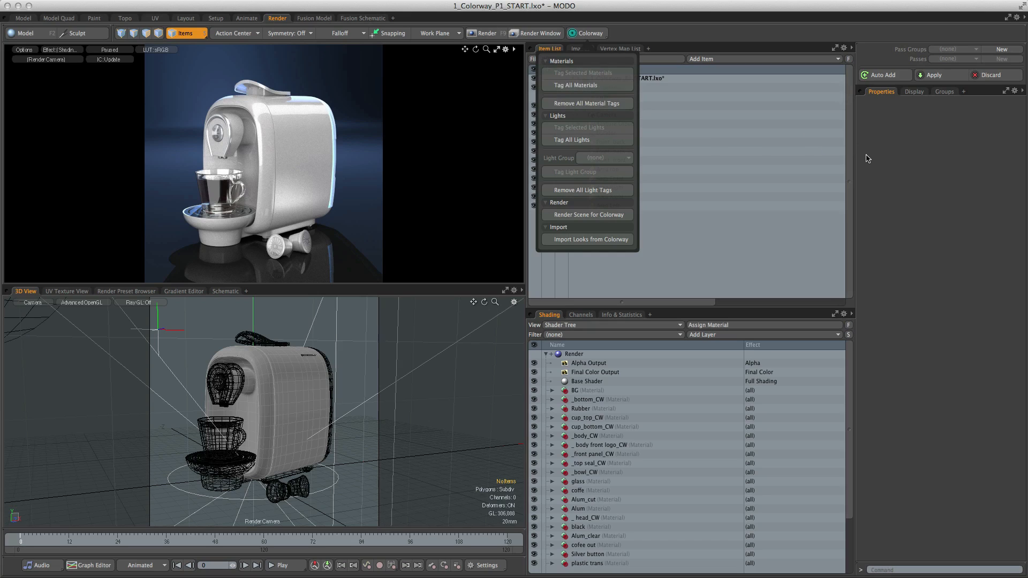
pyautogui.click(894, 156)
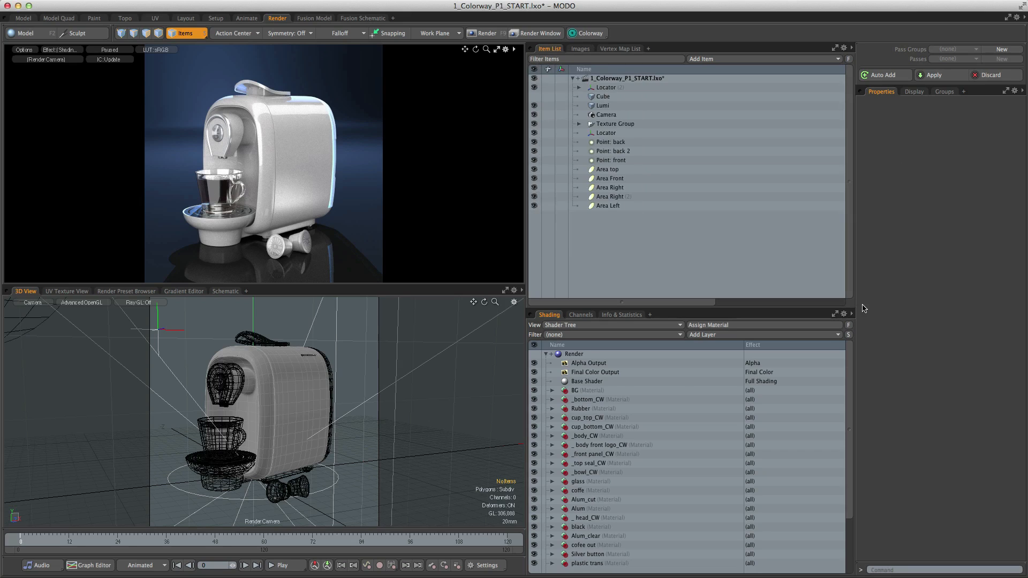
# - Tag the _bottom, cup_top, cup_bottom, _body, _body front logo, _front panel, _top seal, _bowl and _head CW materials for Colorway
pyautogui.click(588, 399)
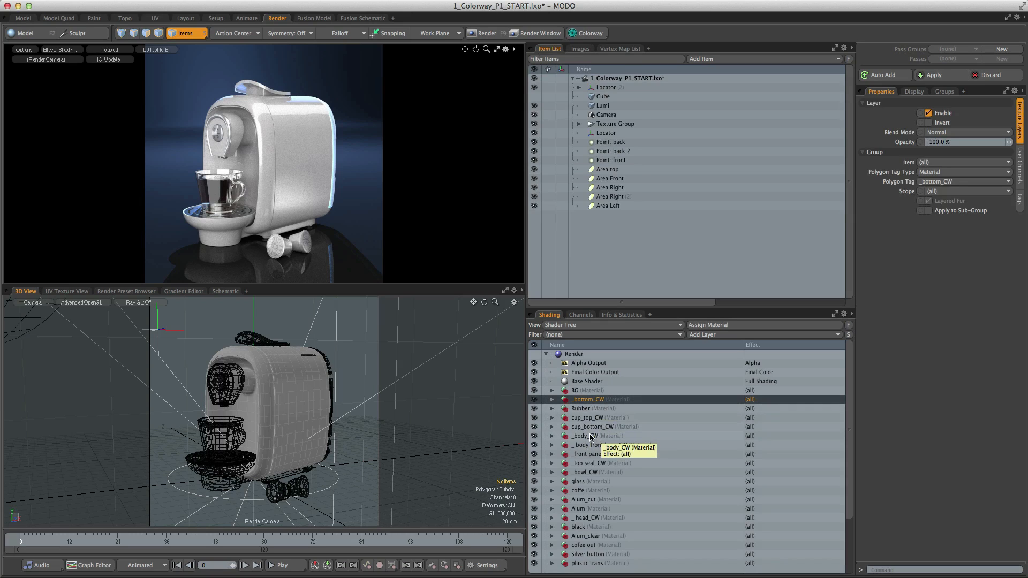
pyautogui.keyDown('ctrl'); pyautogui.click(588, 418); pyautogui.keyUp('ctrl')
pyautogui.keyDown('ctrl'); pyautogui.click(591, 426); pyautogui.keyUp('ctrl')
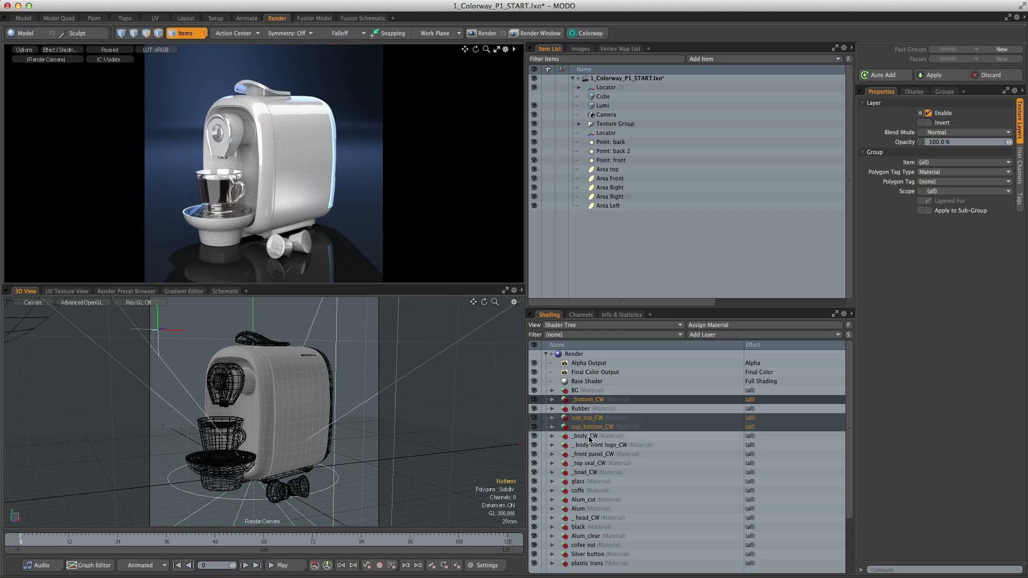
pyautogui.keyDown('ctrl'); pyautogui.click(589, 435); pyautogui.keyUp('ctrl')
pyautogui.keyDown('ctrl'); pyautogui.click(589, 445); pyautogui.keyUp('ctrl')
pyautogui.keyDown('ctrl'); pyautogui.click(587, 454); pyautogui.keyUp('ctrl')
pyautogui.keyDown('ctrl'); pyautogui.click(587, 463); pyautogui.keyUp('ctrl')
pyautogui.keyDown('ctrl'); pyautogui.click(584, 472); pyautogui.keyUp('ctrl')
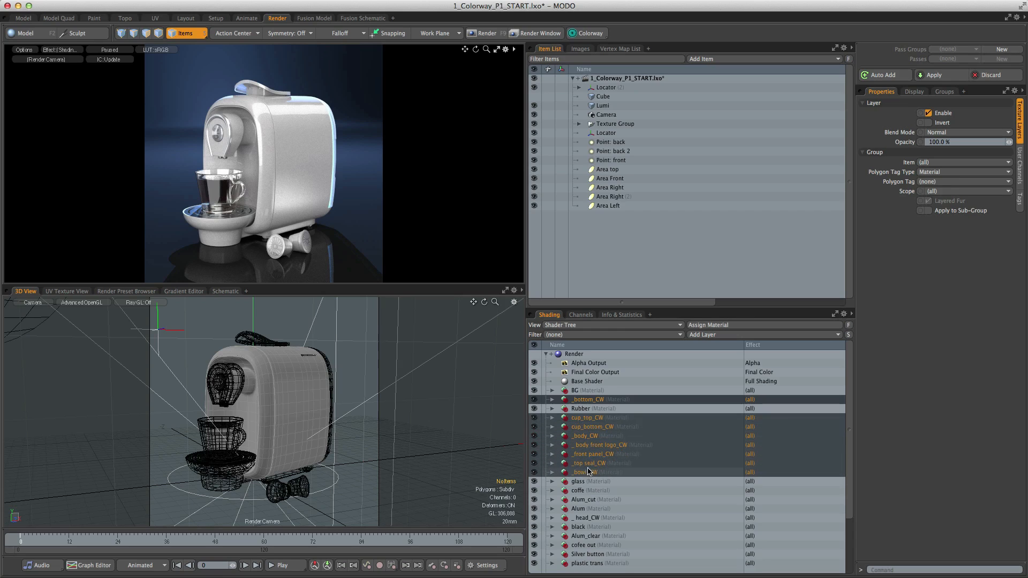
pyautogui.keyDown('ctrl'); pyautogui.click(589, 517); pyautogui.keyUp('ctrl')
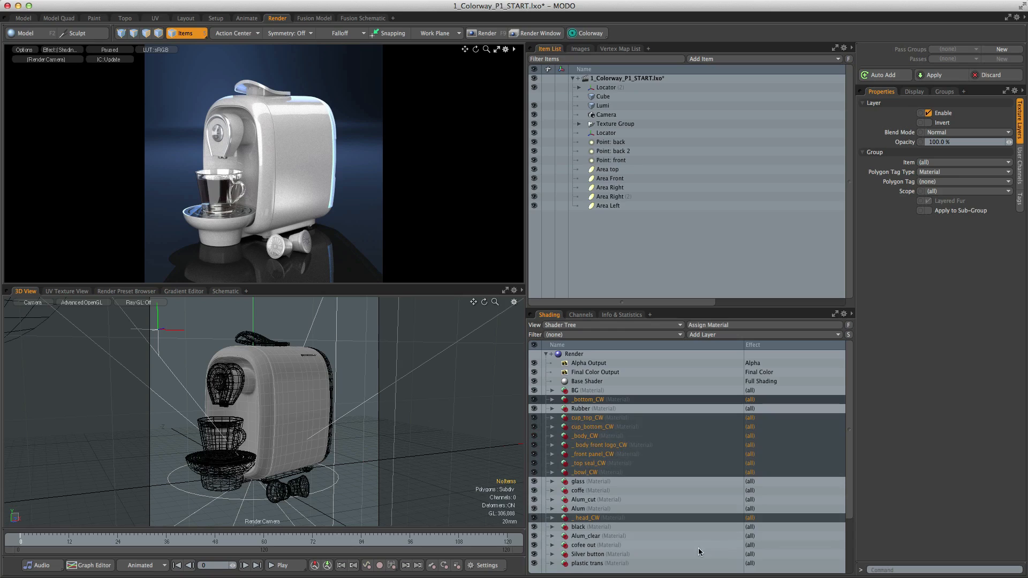
pyautogui.click(584, 34)
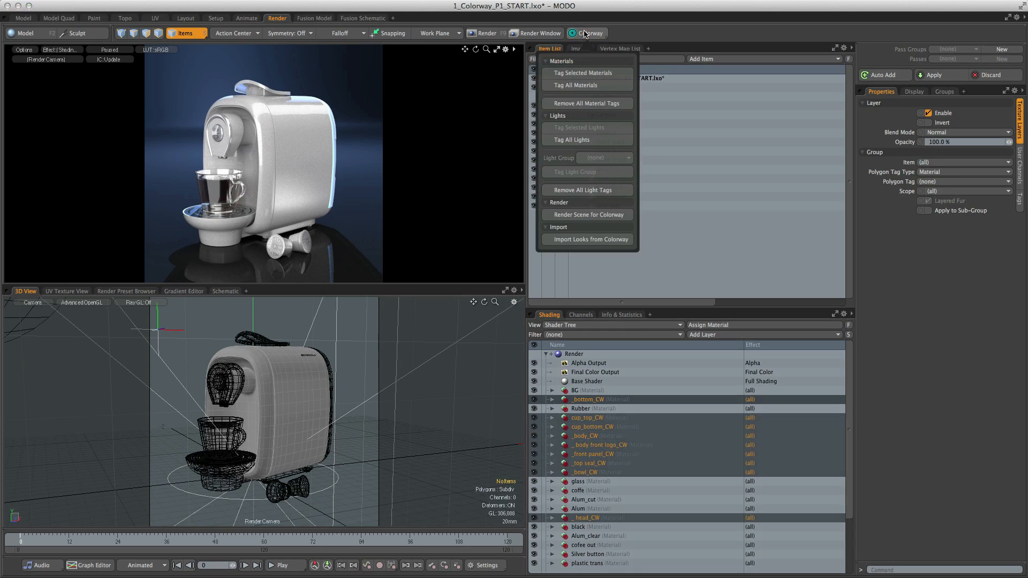
pyautogui.click(579, 76)
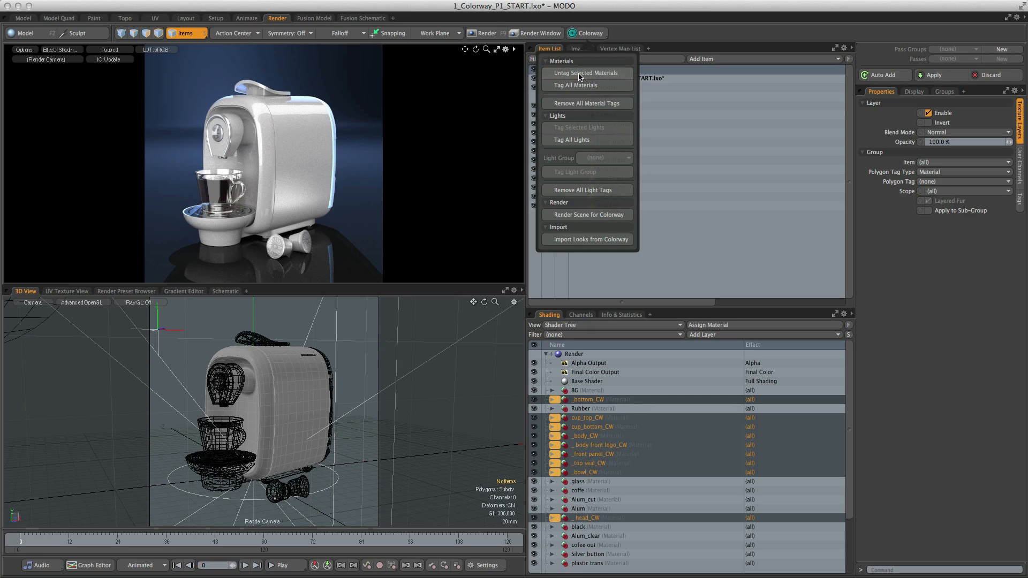
pyautogui.click(581, 381)
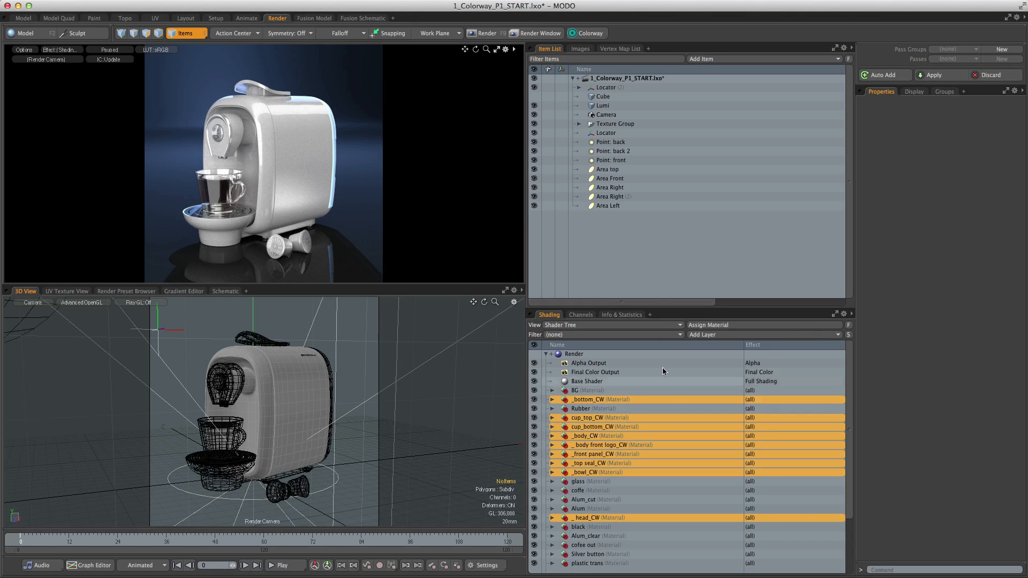
# - Create a standard group named Area Light Right from the two Area Right lights
pyautogui.click(587, 34)
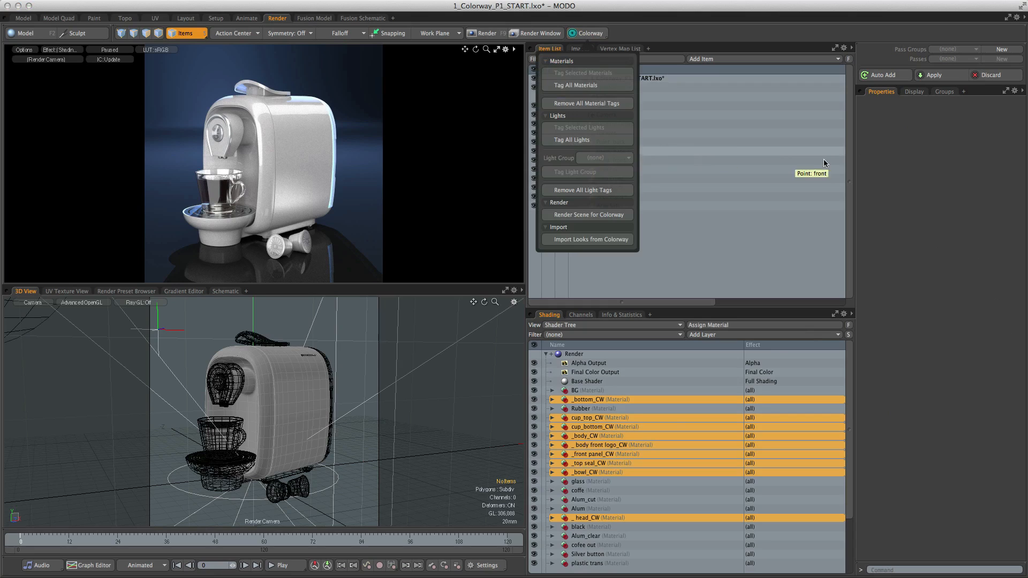
pyautogui.click(881, 160)
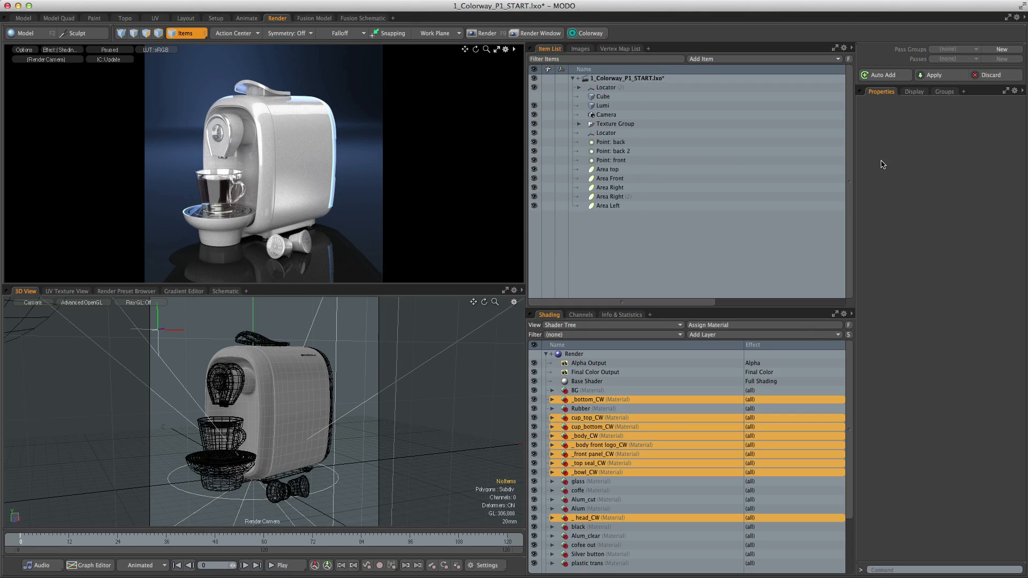
pyautogui.click(608, 189)
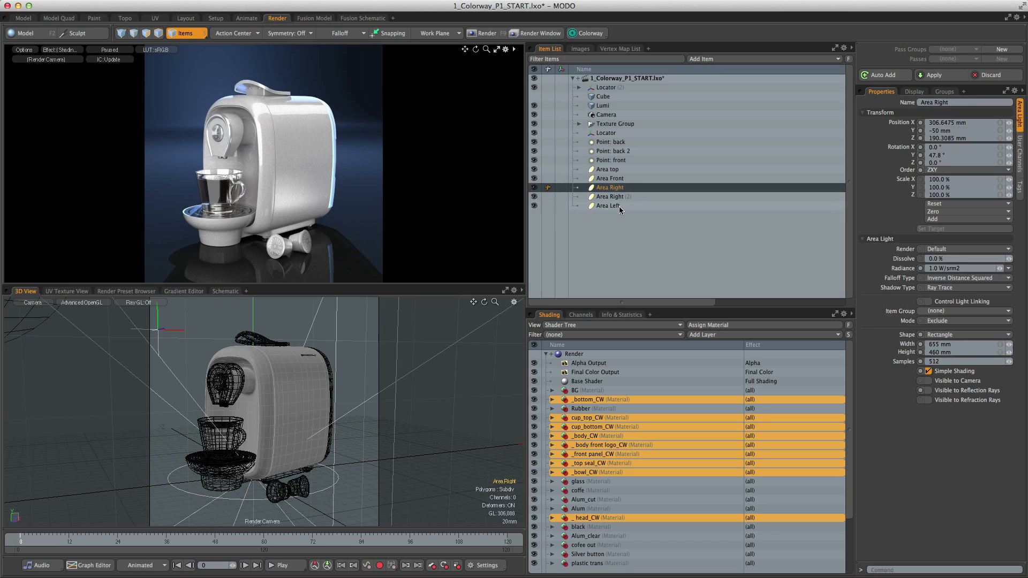
pyautogui.keyDown('shift'); pyautogui.click(613, 198); pyautogui.keyUp('shift')
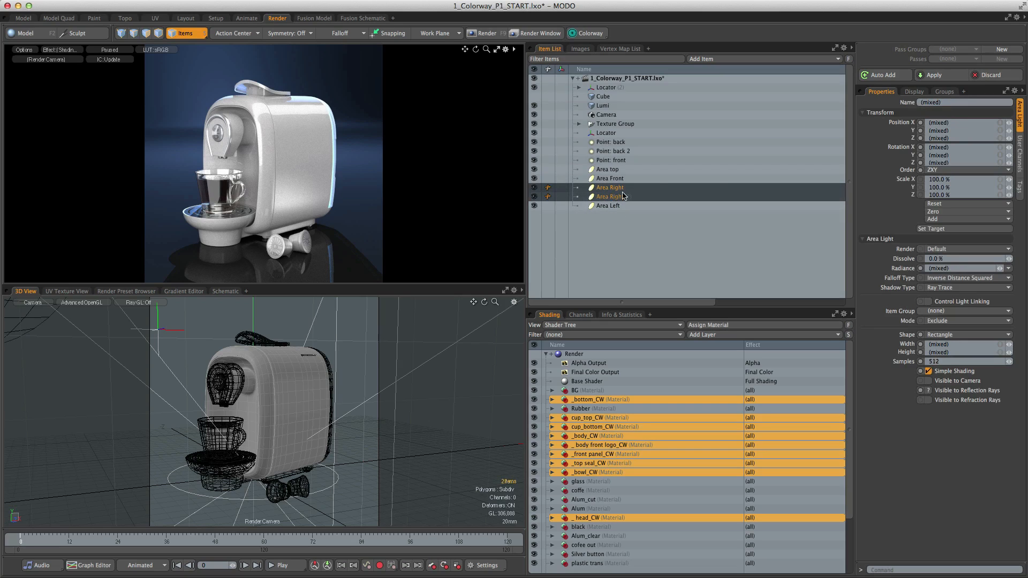
pyautogui.click(944, 91)
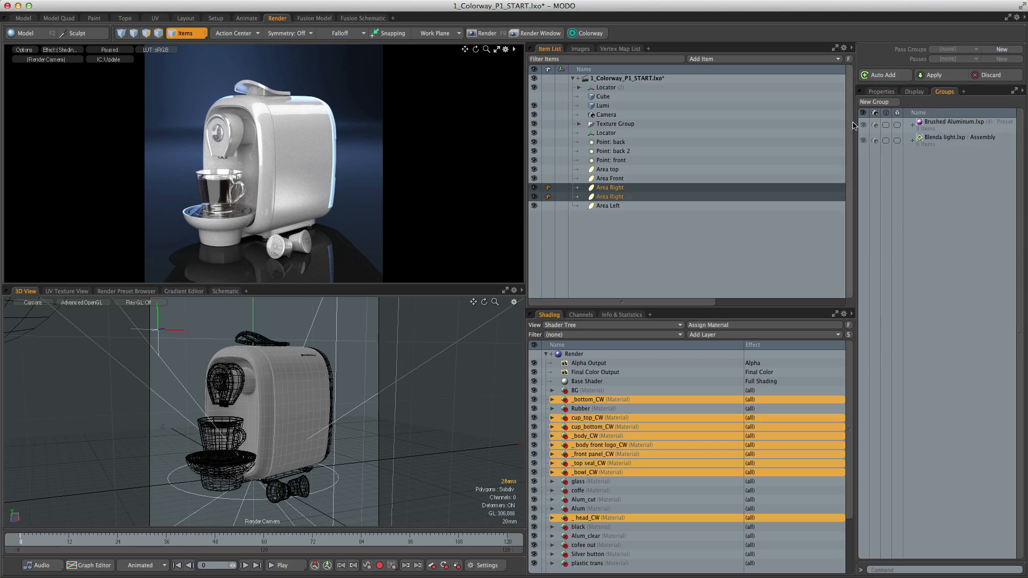
pyautogui.click(875, 102)
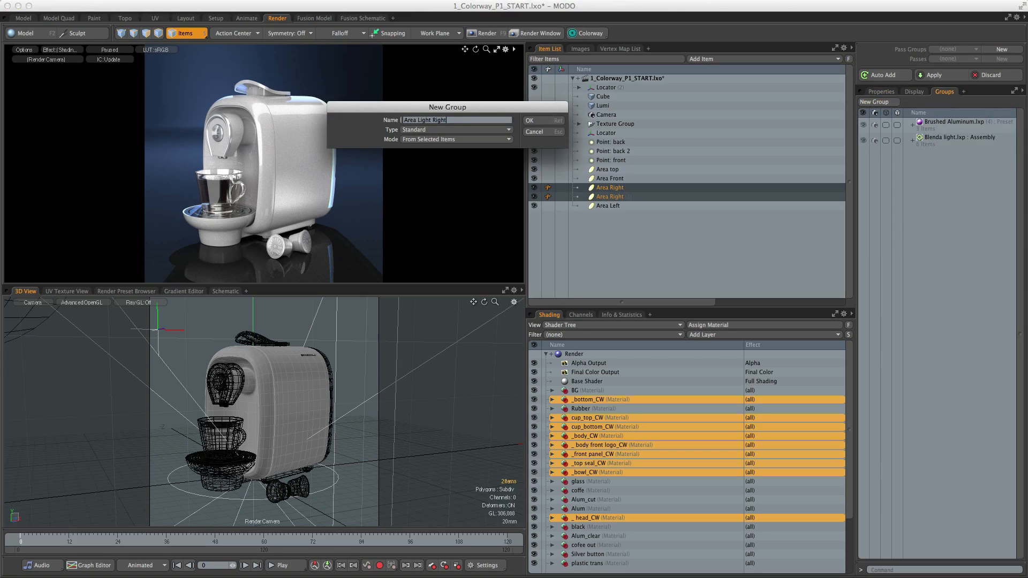
pyautogui.click(532, 121)
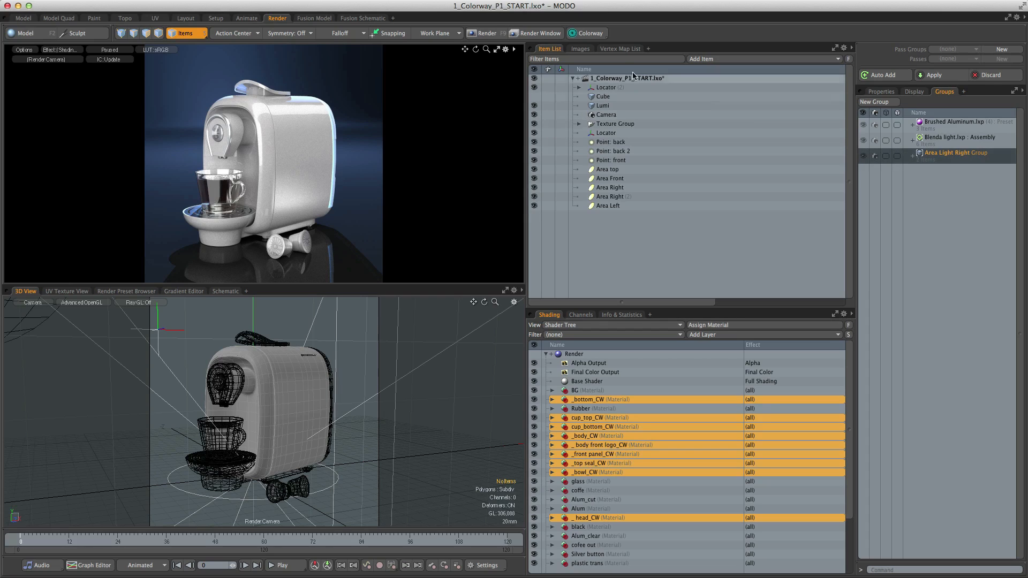
# - Tag the Area Light Right group as a light group for Colorway
pyautogui.click(588, 35)
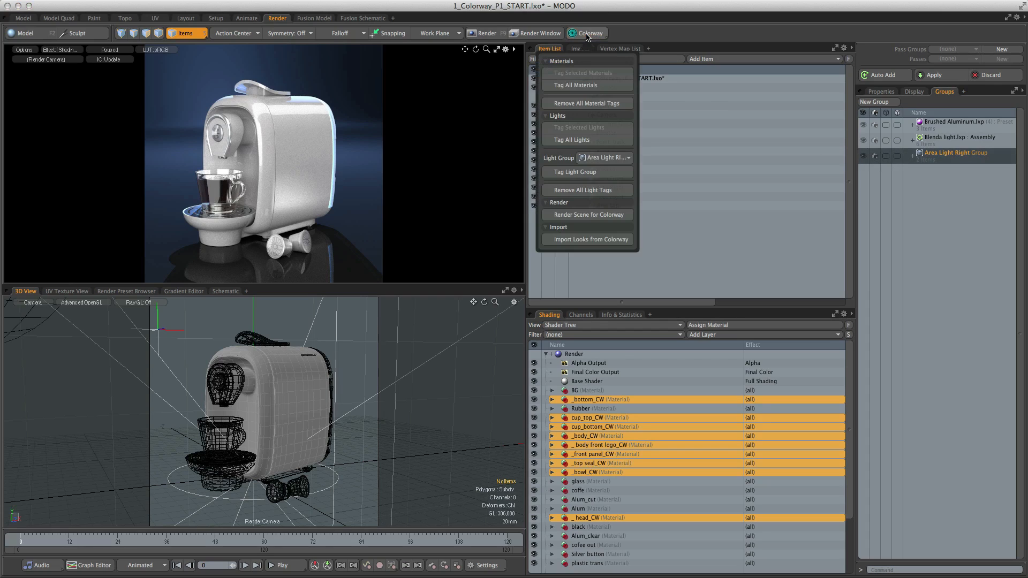
pyautogui.click(576, 174)
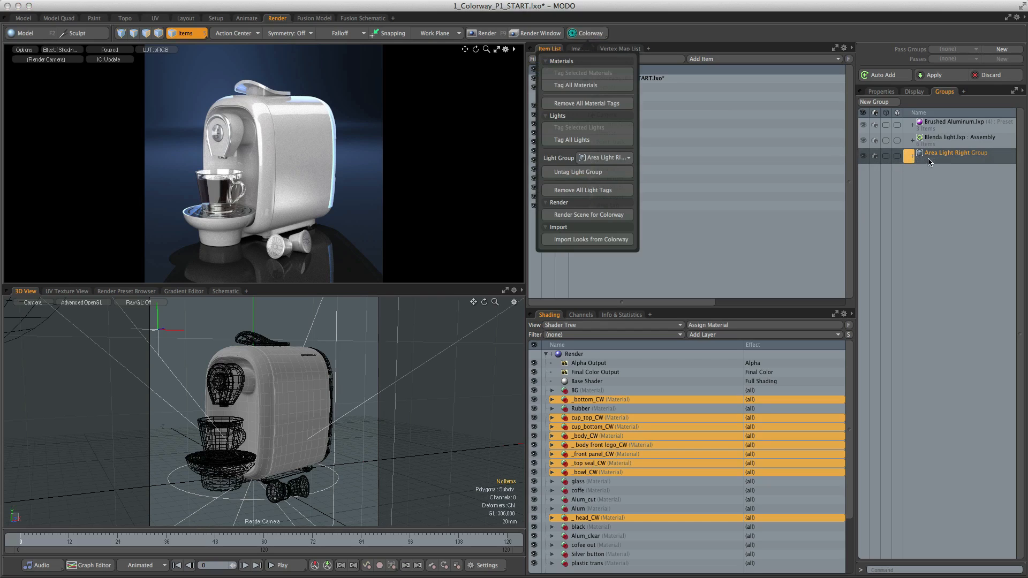
pyautogui.click(714, 230)
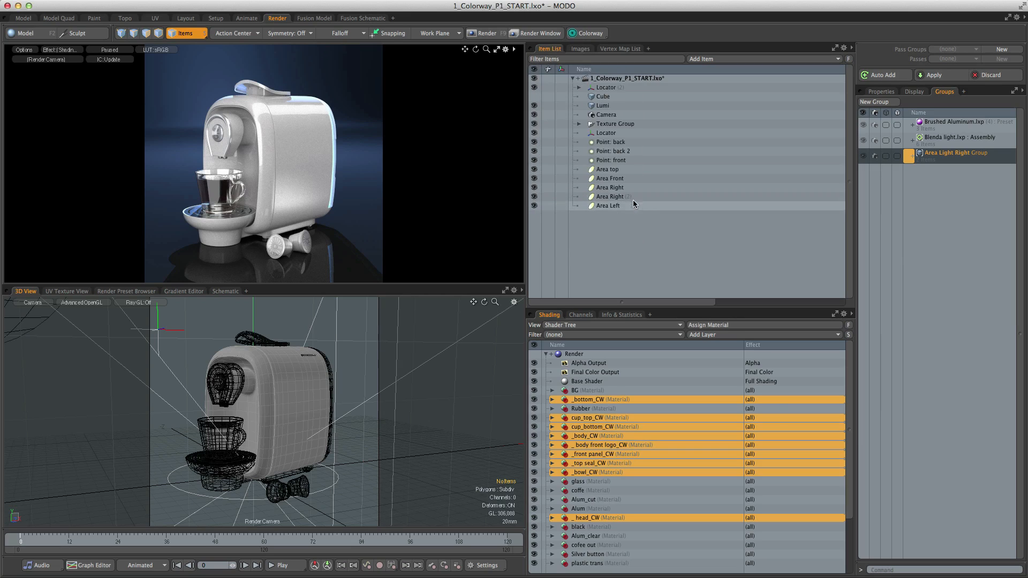
# - Tag the Point: back, Point: back 2, Point: front, Area top, Area Front and Area Left lights for Colorway
pyautogui.click(618, 143)
pyautogui.keyDown('ctrl'); pyautogui.click(614, 152); pyautogui.keyUp('ctrl')
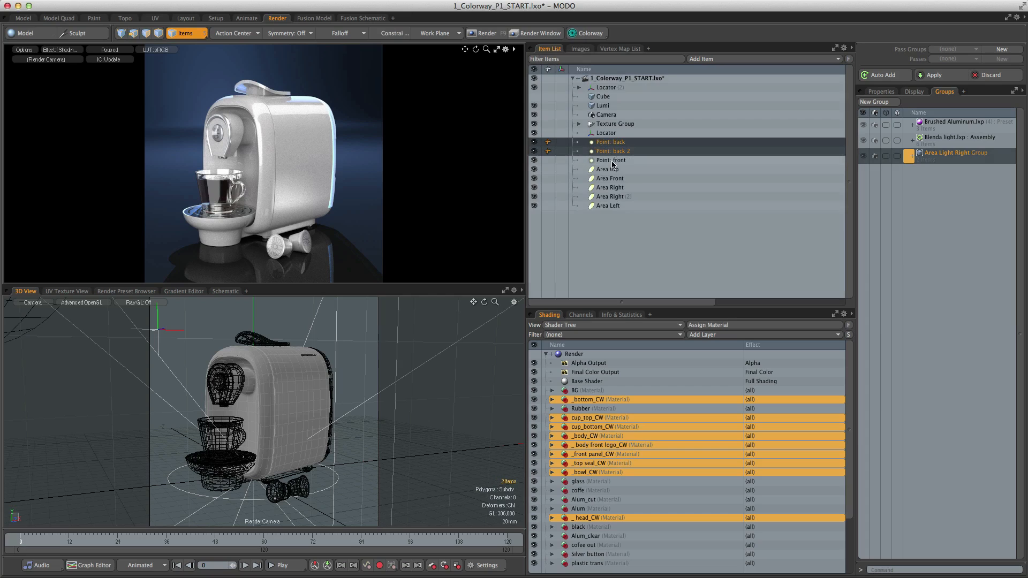
pyautogui.keyDown('ctrl'); pyautogui.click(612, 161); pyautogui.keyUp('ctrl')
pyautogui.keyDown('ctrl'); pyautogui.click(611, 171); pyautogui.keyUp('ctrl')
pyautogui.keyDown('ctrl'); pyautogui.click(610, 179); pyautogui.keyUp('ctrl')
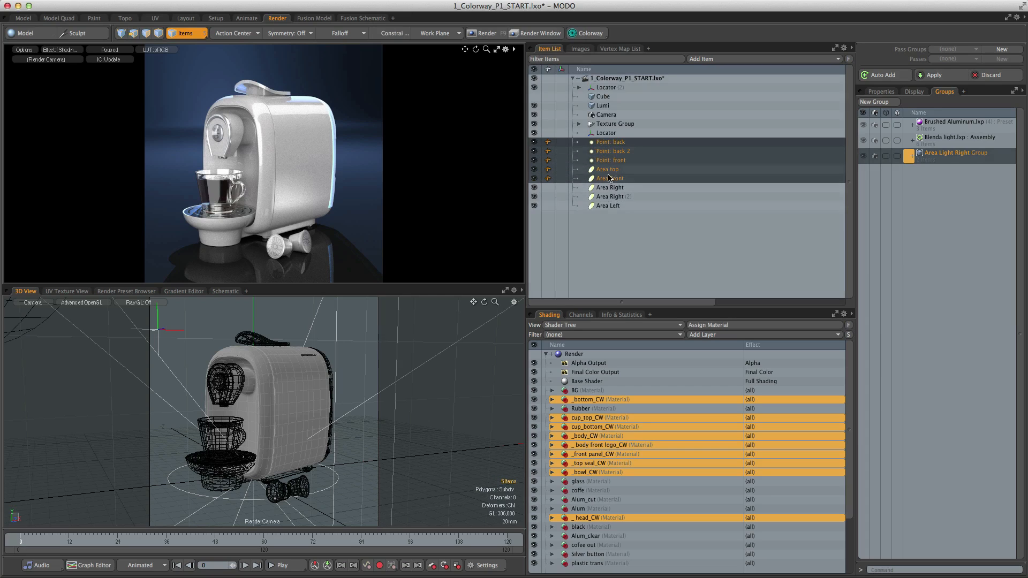
pyautogui.keyDown('ctrl'); pyautogui.click(605, 206); pyautogui.keyUp('ctrl')
pyautogui.click(585, 34)
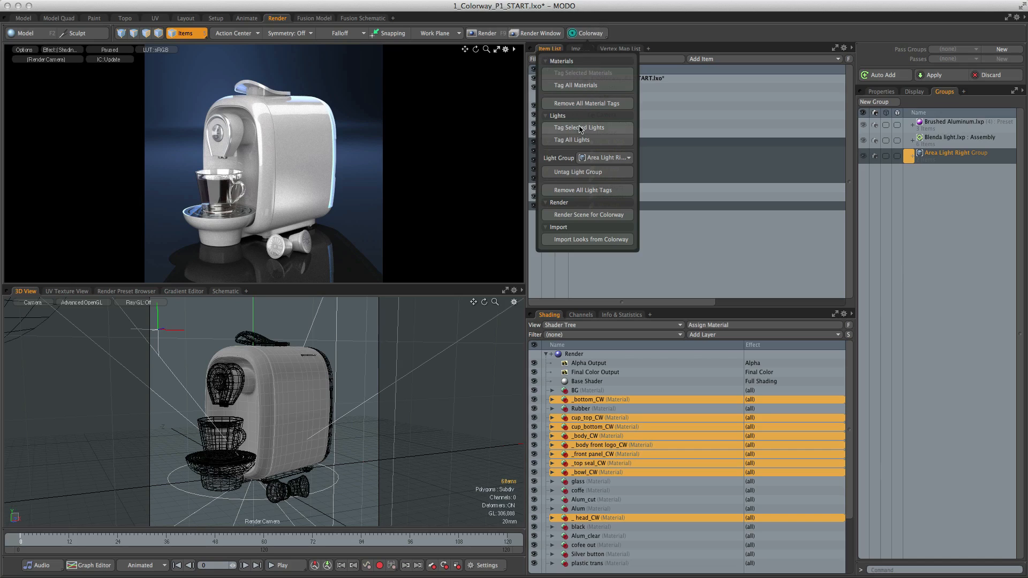
pyautogui.click(560, 129)
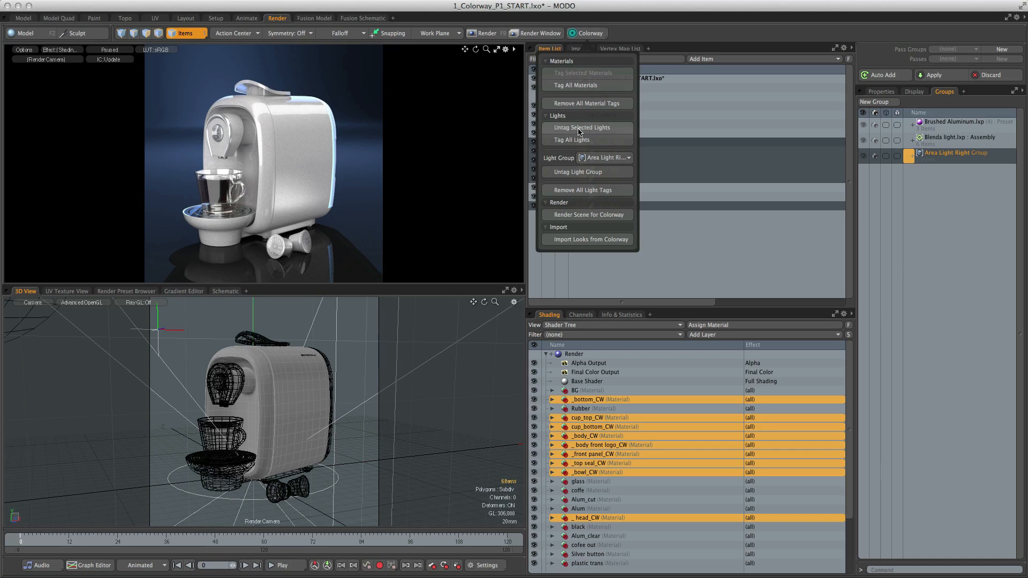
pyautogui.click(647, 123)
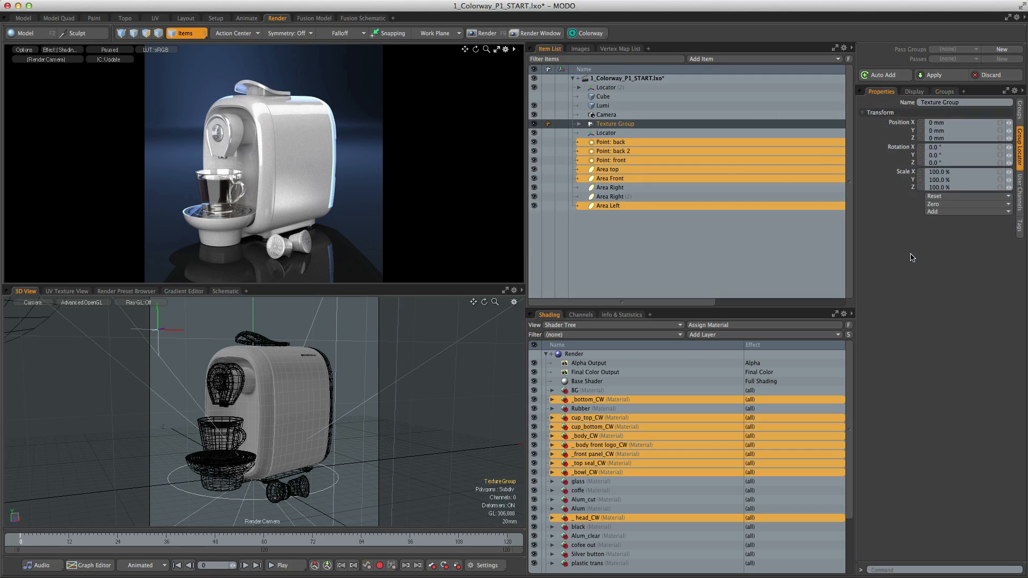
# - Assign a new material named Lumi to the Lumi mesh
pyautogui.click(602, 107)
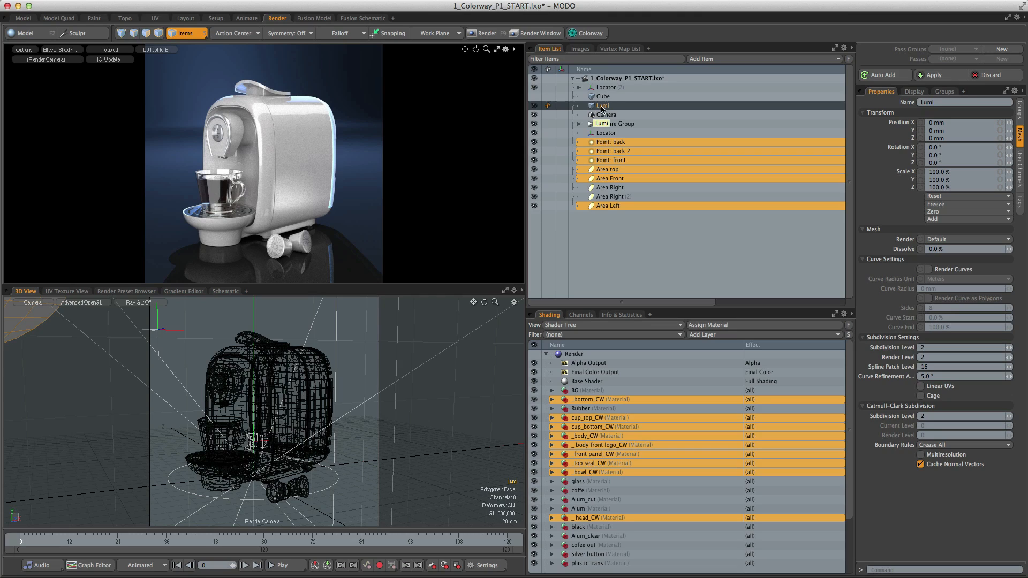
pyautogui.write('m')
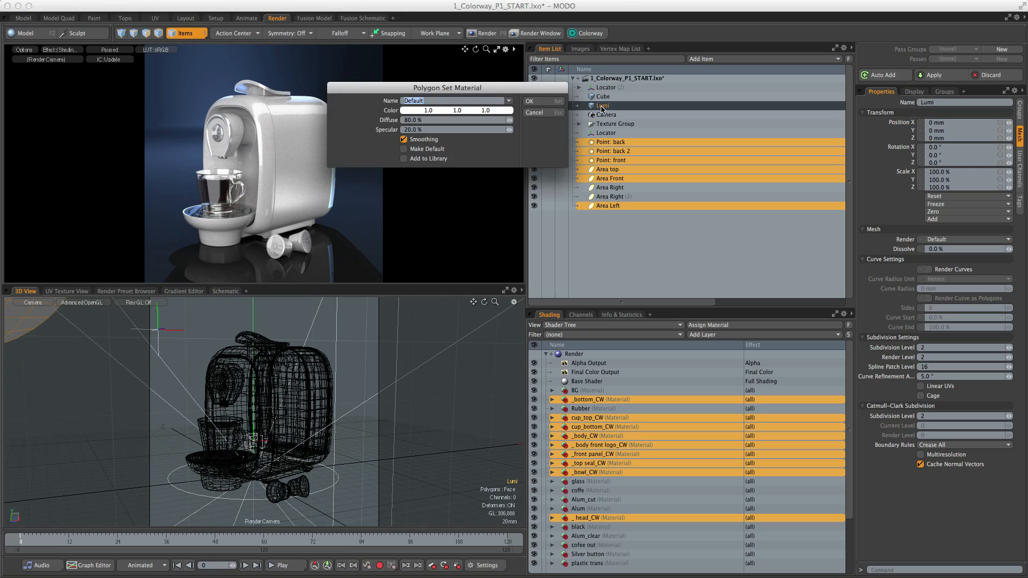
pyautogui.write('Lumi')
pyautogui.press('Return')
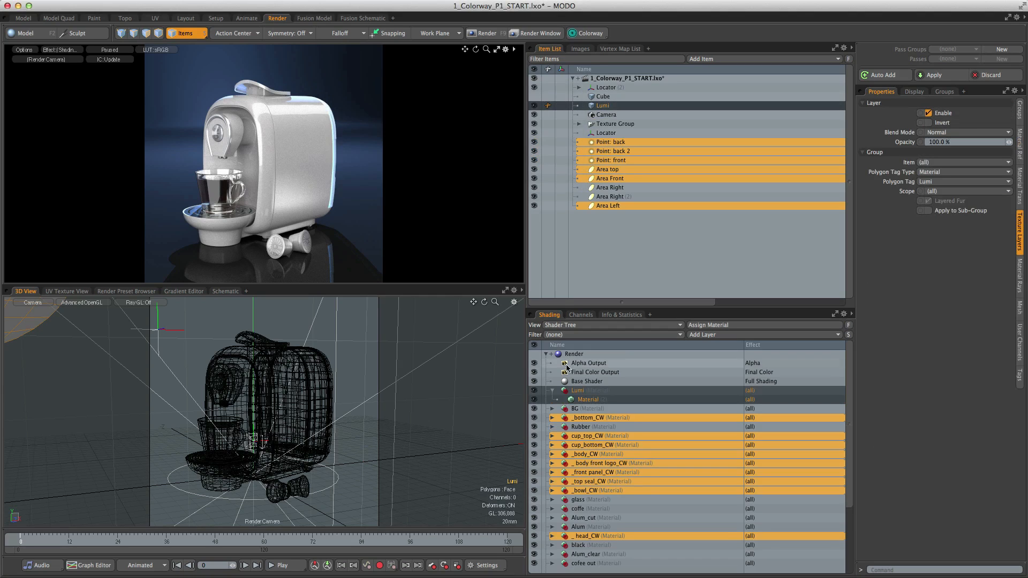
# - Set the Lumi material's luminous intensity to 5.0 W/srm2
pyautogui.click(589, 399)
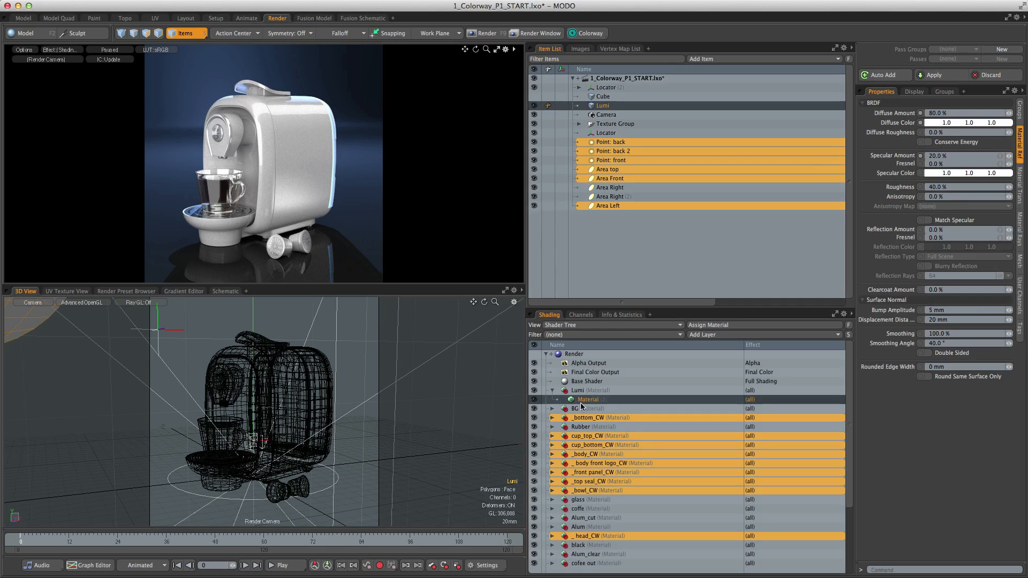
pyautogui.click(1019, 188)
pyautogui.click(936, 332)
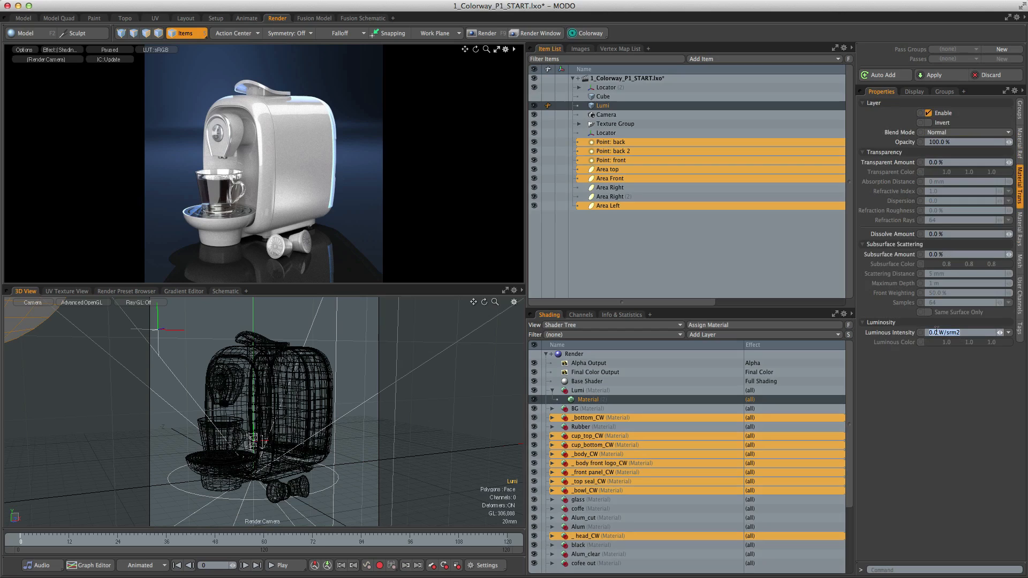
pyautogui.write('5')
pyautogui.press('Return')
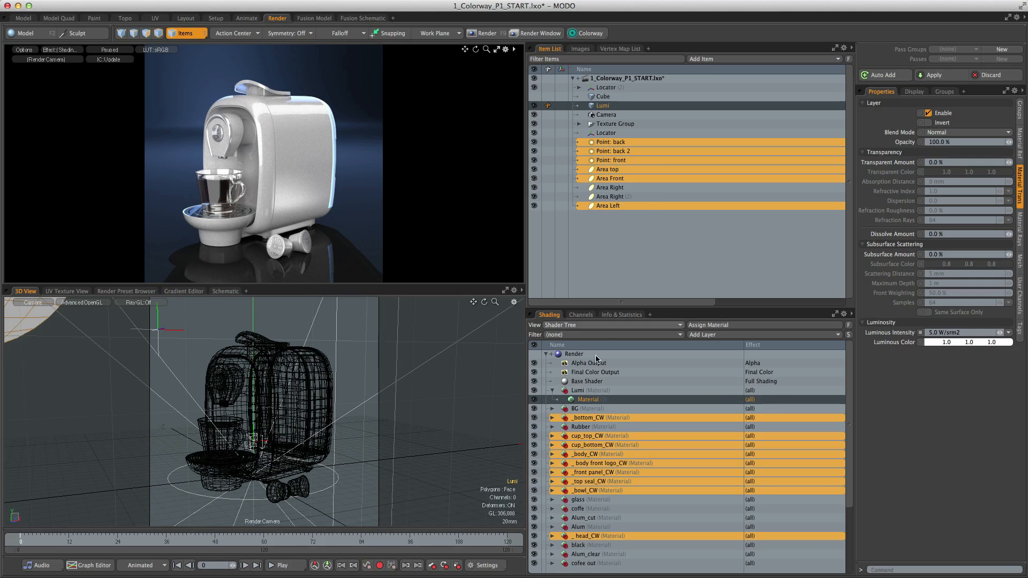
# - Tag the Lumi material group for Colorway and collapse it in the Shader Tree
pyautogui.click(586, 392)
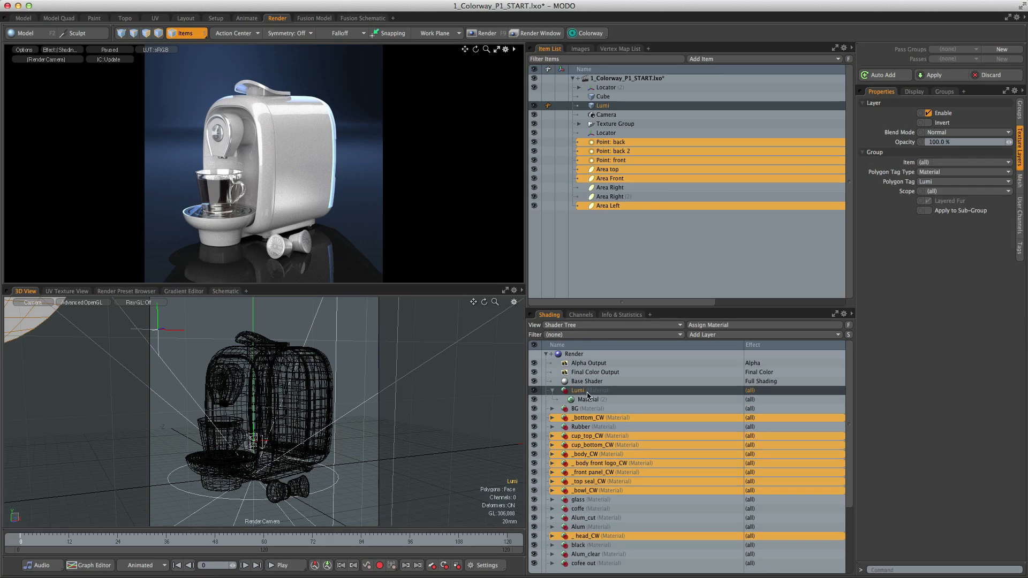
pyautogui.click(584, 35)
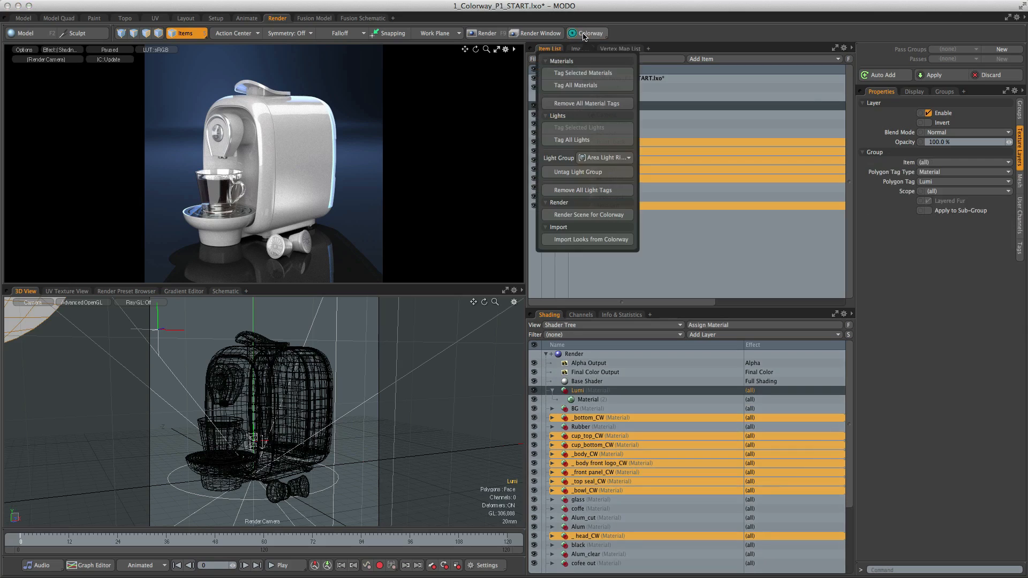
pyautogui.click(581, 75)
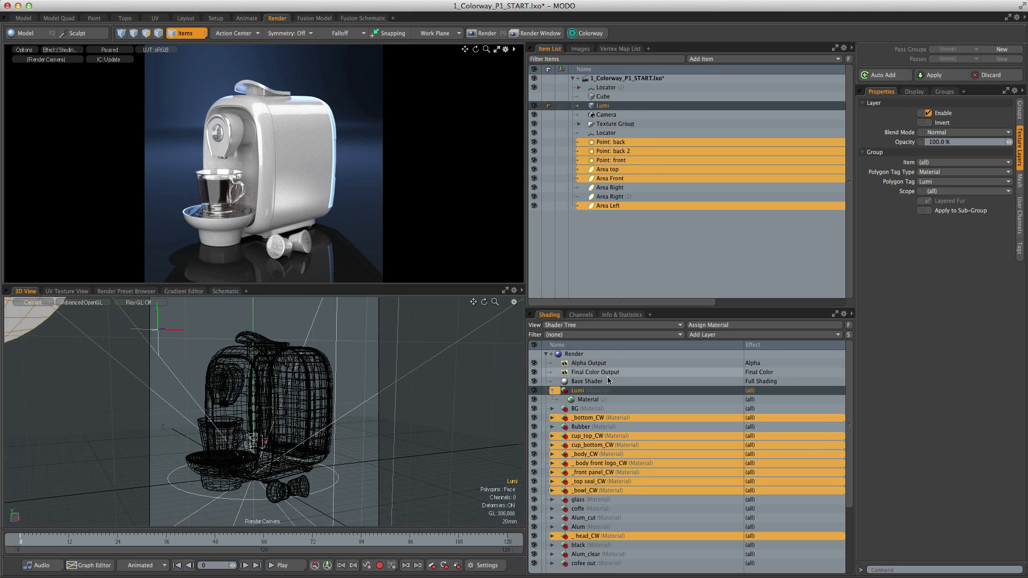
pyautogui.click(588, 382)
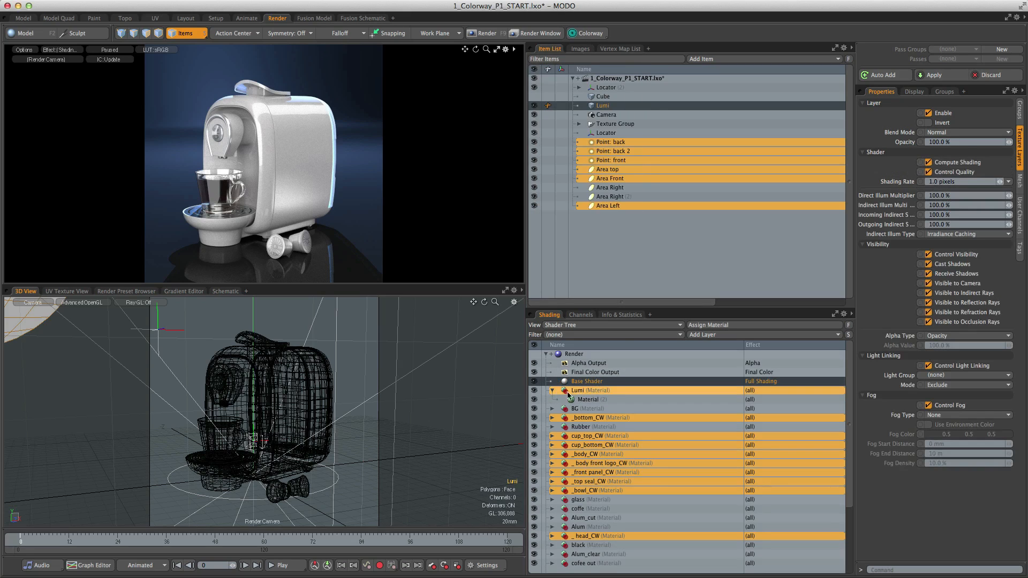
pyautogui.click(577, 399)
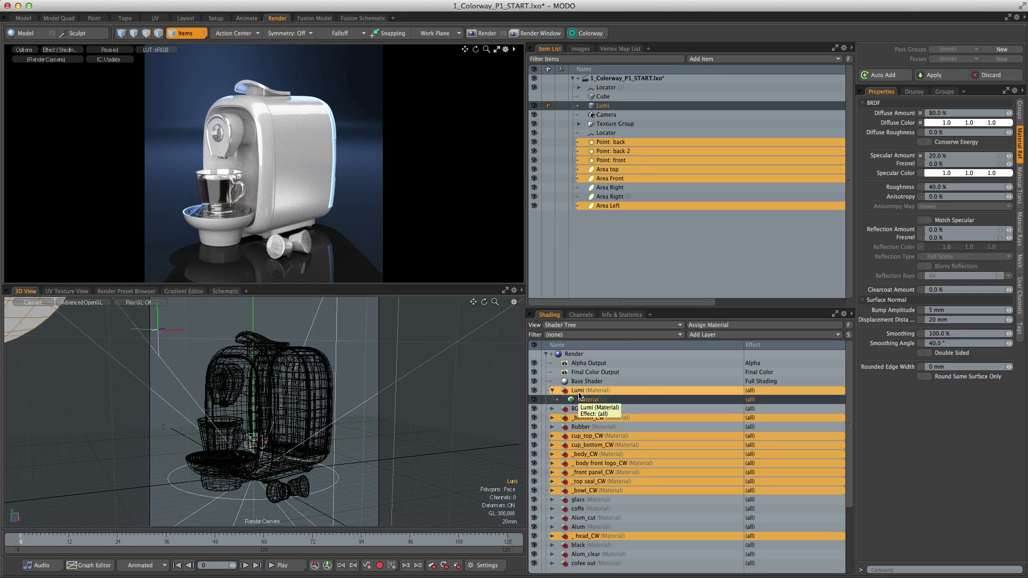
pyautogui.click(588, 384)
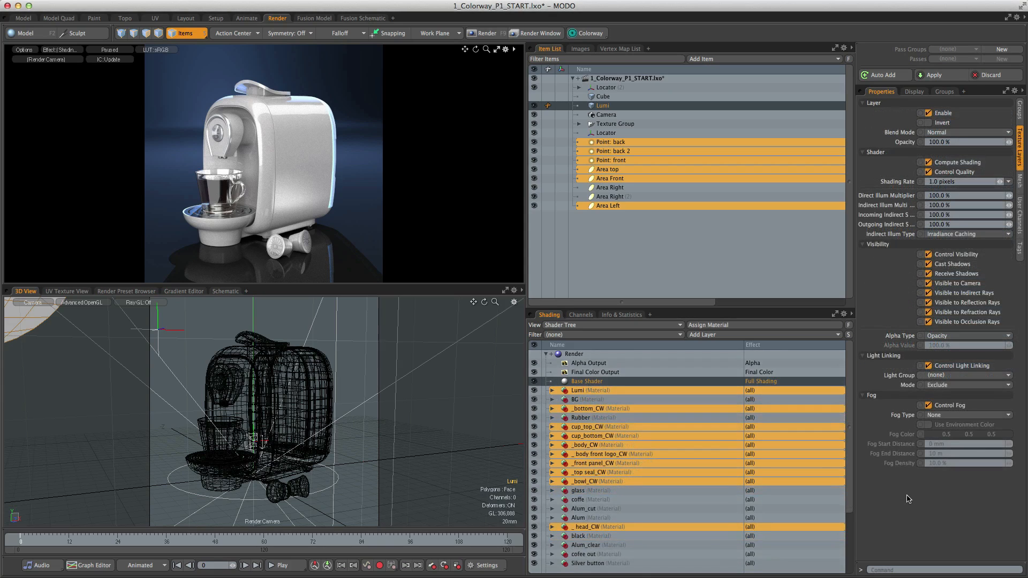
# - Render the scene for Colorway as project CoffeeMachine, keeping reflection/refraction changes and double-sided transparent objects enabled, with the Desktop as output folder
pyautogui.click(588, 34)
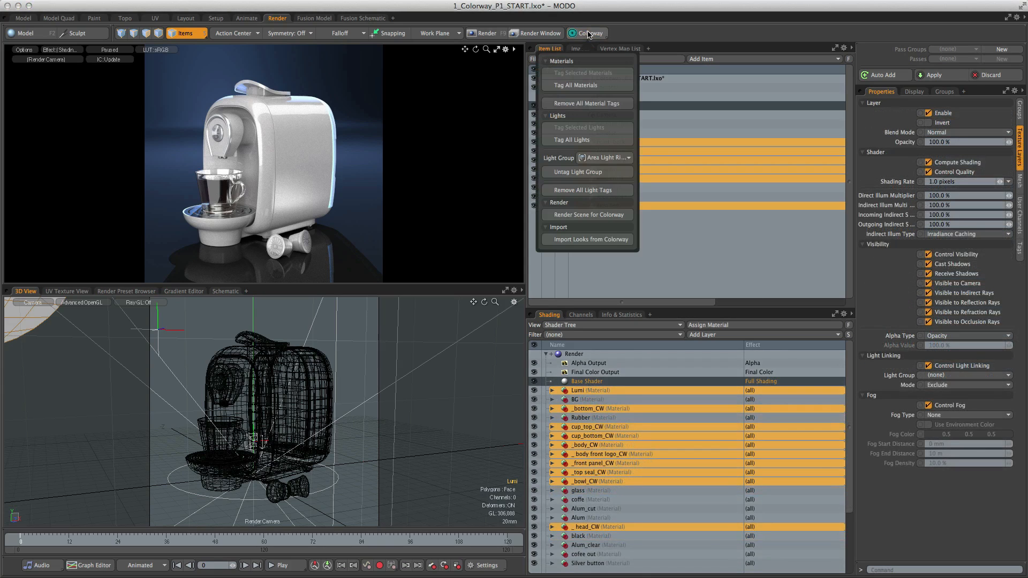
pyautogui.click(581, 216)
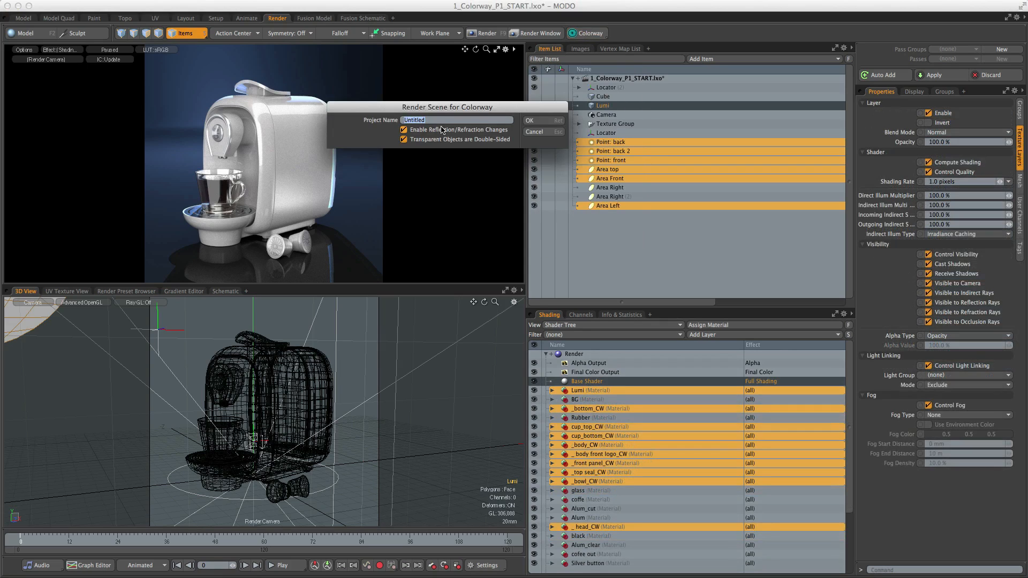
pyautogui.write('CoffeeMa')
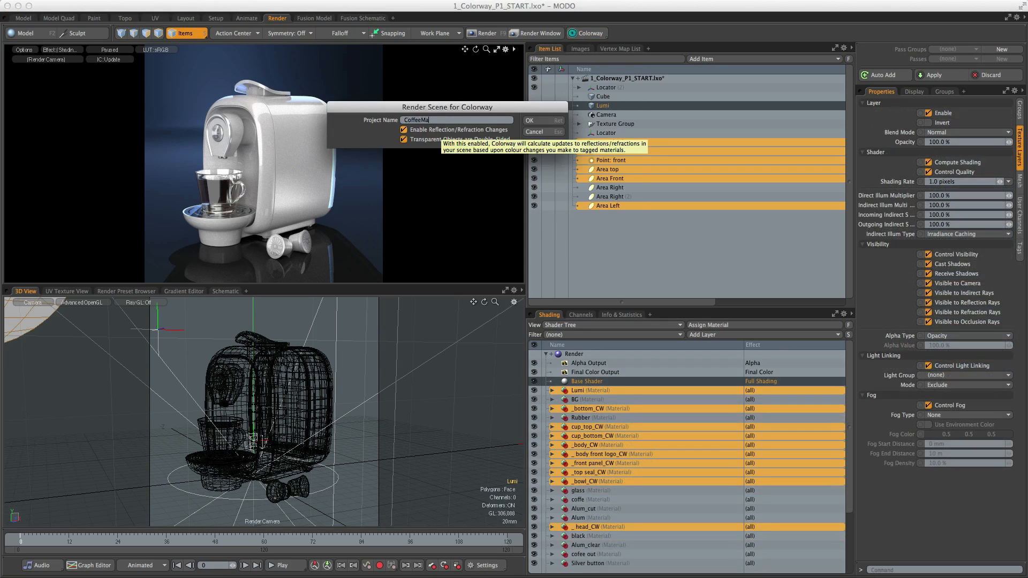
pyautogui.write('chine')
pyautogui.click(533, 120)
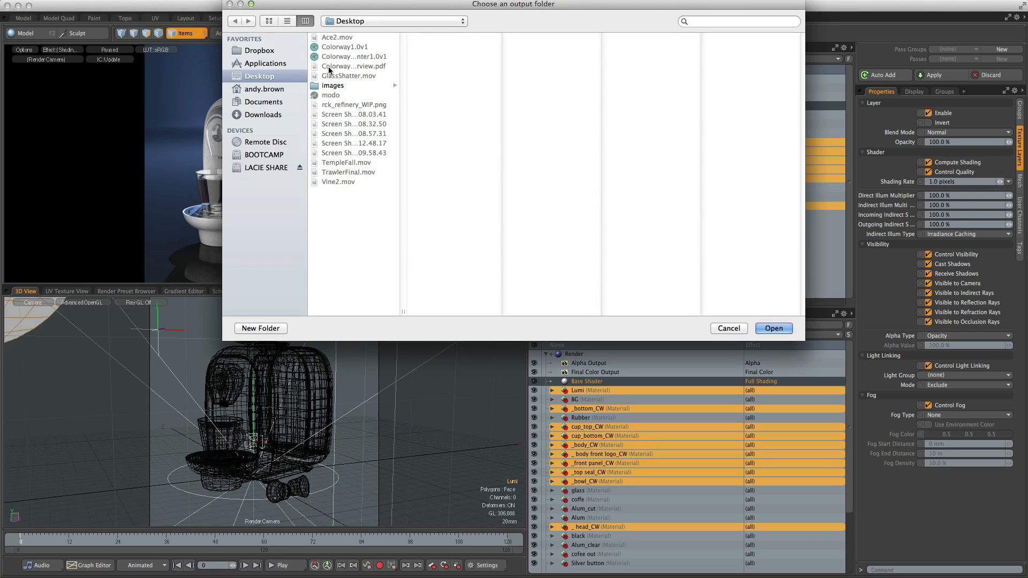
pyautogui.click(773, 328)
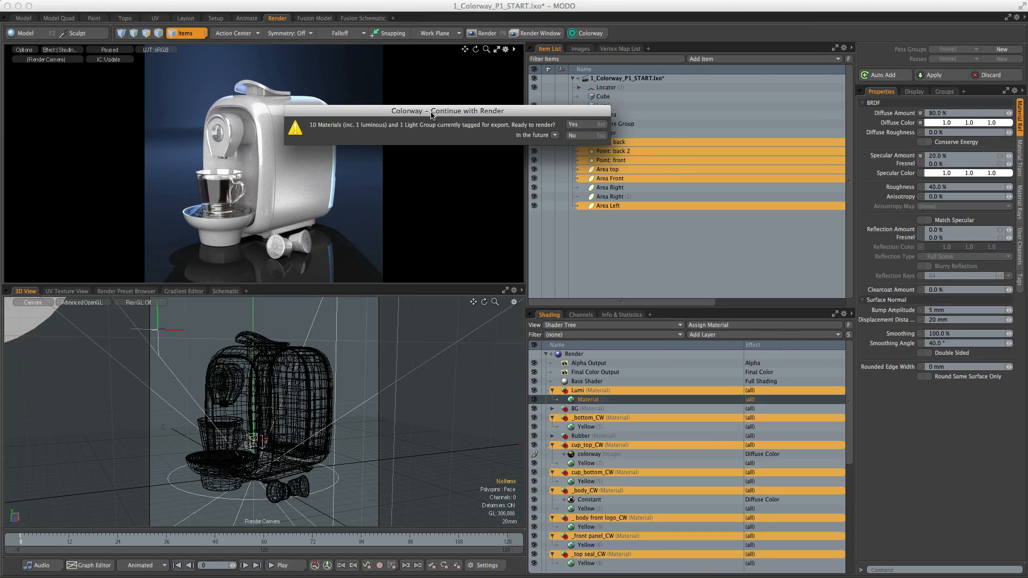
pyautogui.moveTo(430, 110); pyautogui.dragTo(435, 159)
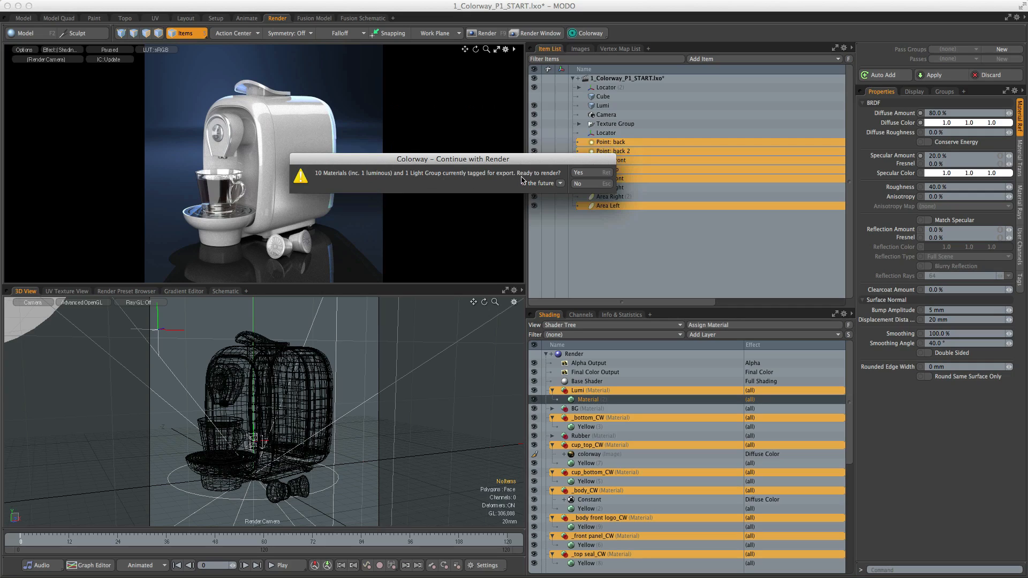
pyautogui.click(587, 173)
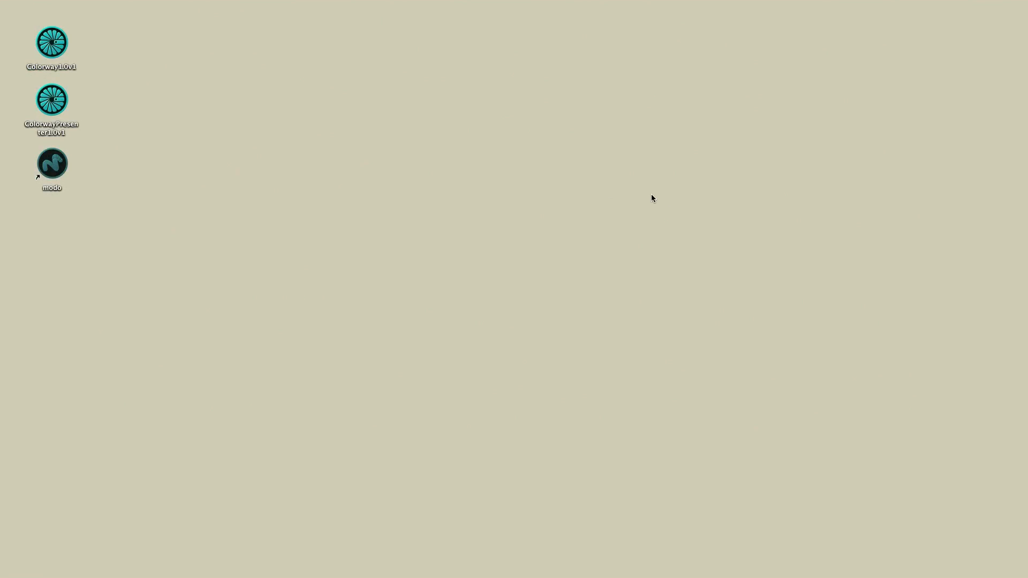
# - Launch Colorway and open the project 3_Colorway_P2_START
pyautogui.doubleClick(58, 46)
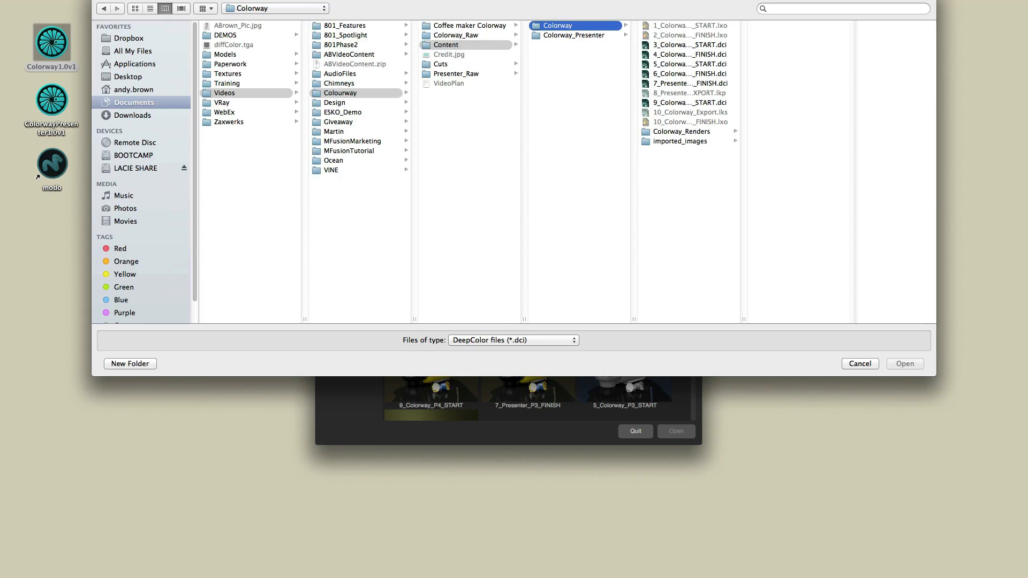
pyautogui.moveTo(439, 0); pyautogui.dragTo(436, 29)
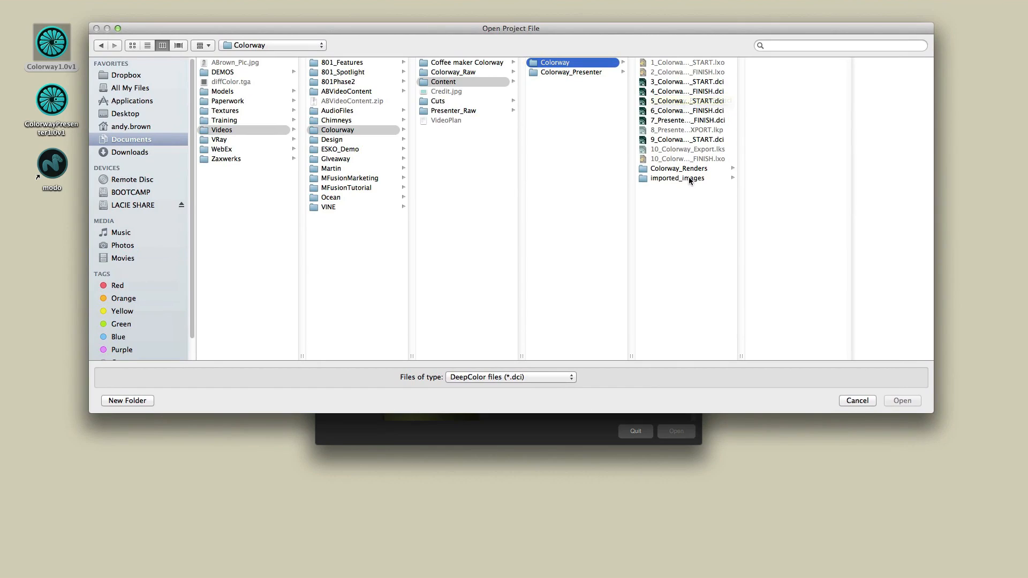
pyautogui.moveTo(739, 354); pyautogui.dragTo(765, 353)
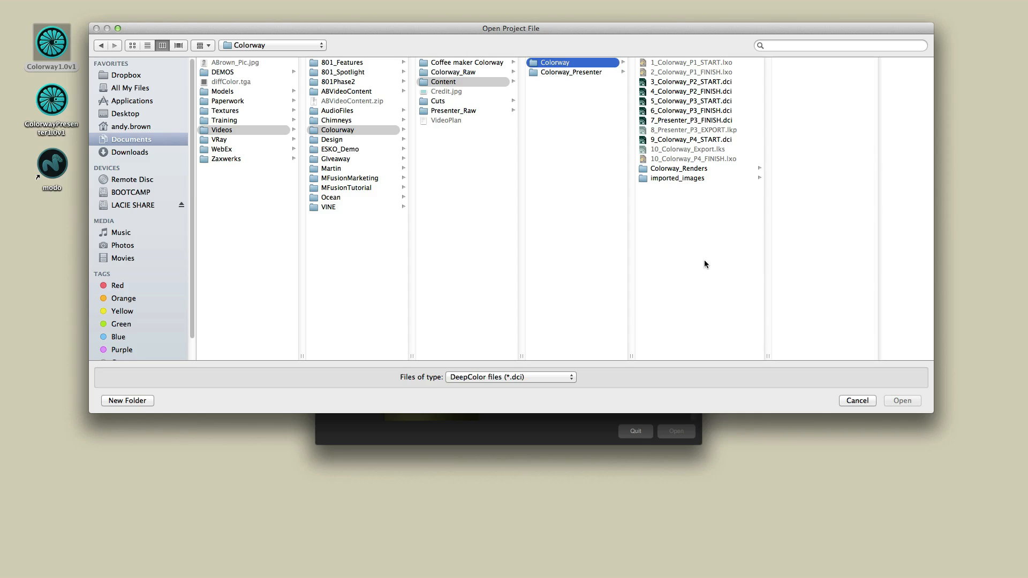
pyautogui.click(675, 84)
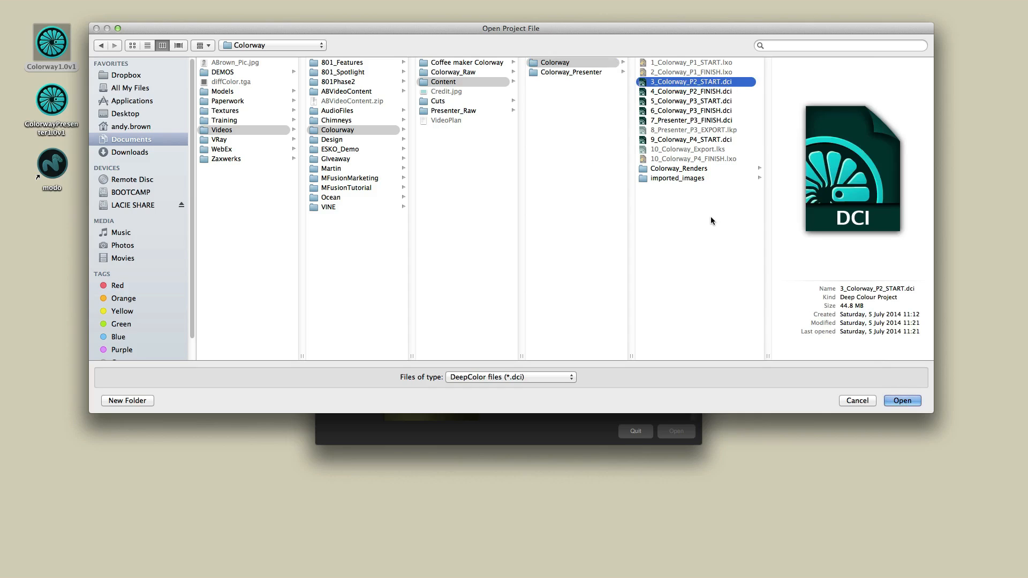
pyautogui.click(857, 401)
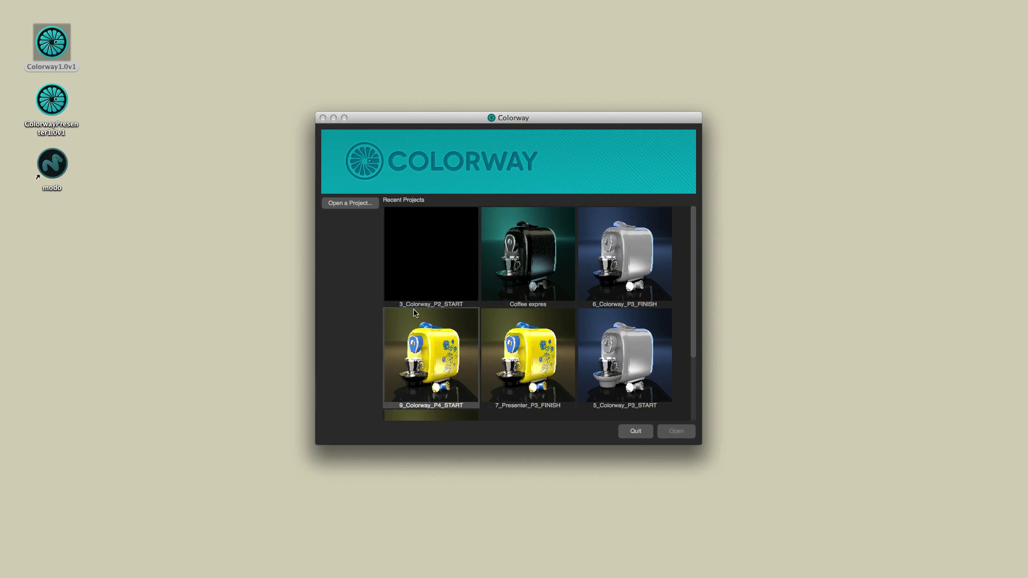
pyautogui.doubleClick(434, 253)
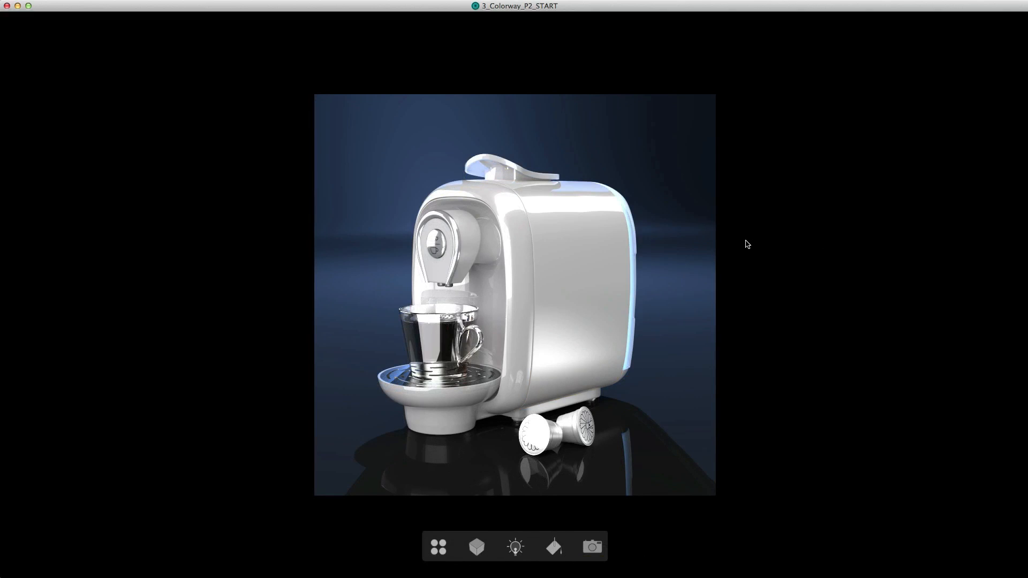
# - Zoom in and out of the coffee machine render to examine it at different magnifications
pyautogui.click(607, 288)
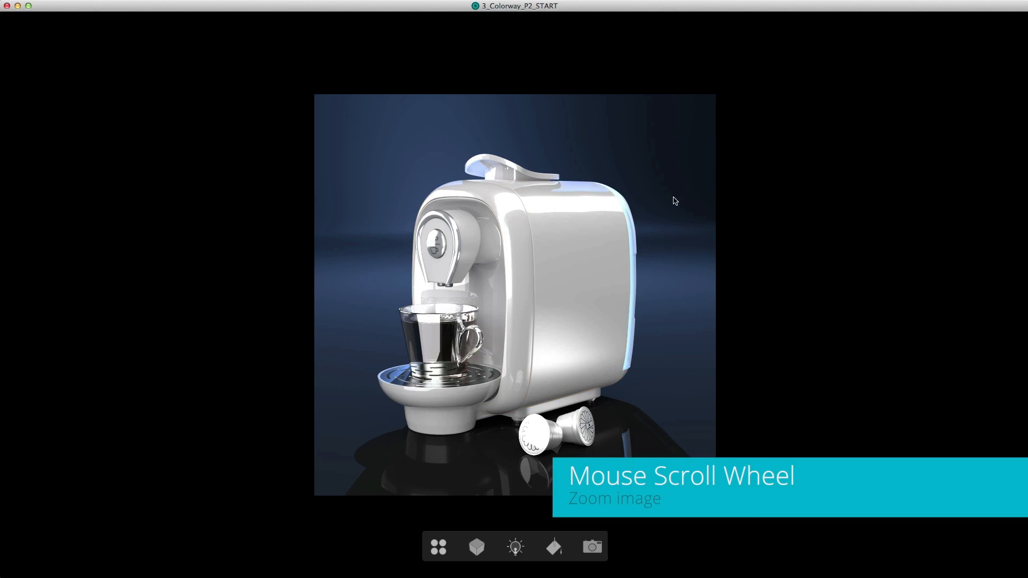
pyautogui.scroll(-5, 657, 187)
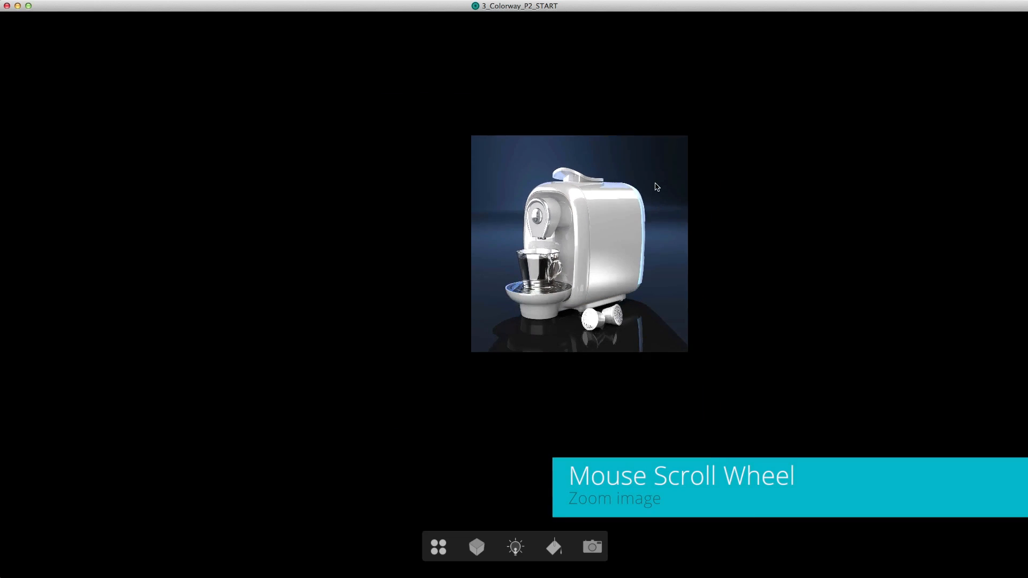
pyautogui.scroll(3, 657, 187)
pyautogui.scroll(-3, 657, 186)
pyautogui.scroll(3, 657, 187)
pyautogui.scroll(-3, 656, 187)
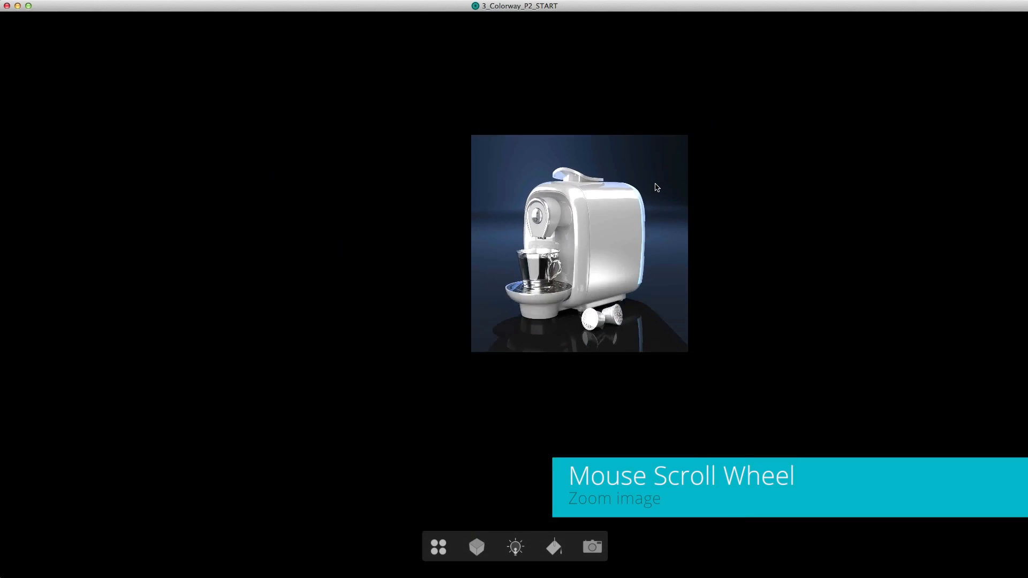
pyautogui.scroll(6, 517, 175)
pyautogui.scroll(-5, 517, 175)
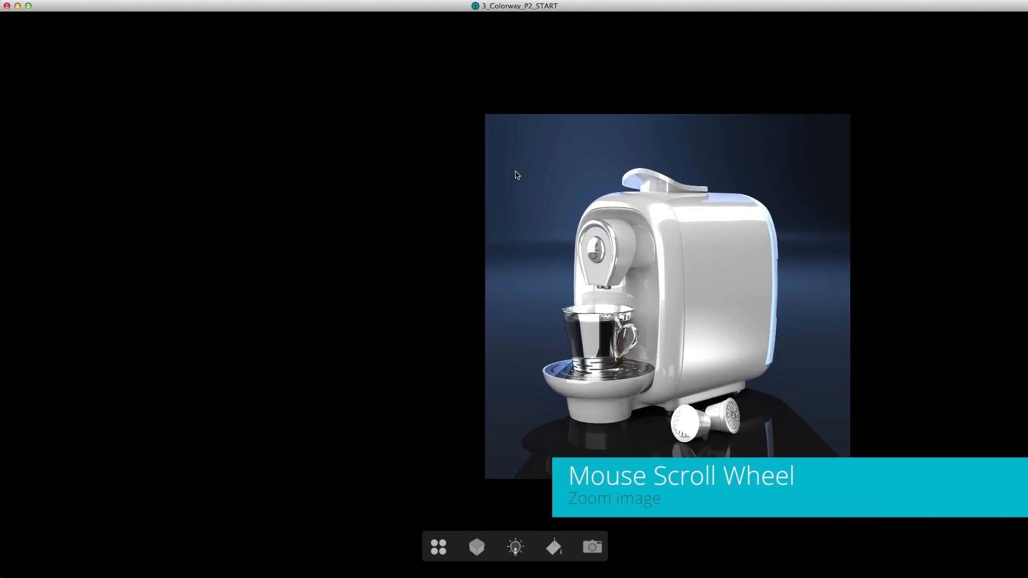
pyautogui.scroll(2, 515, 172)
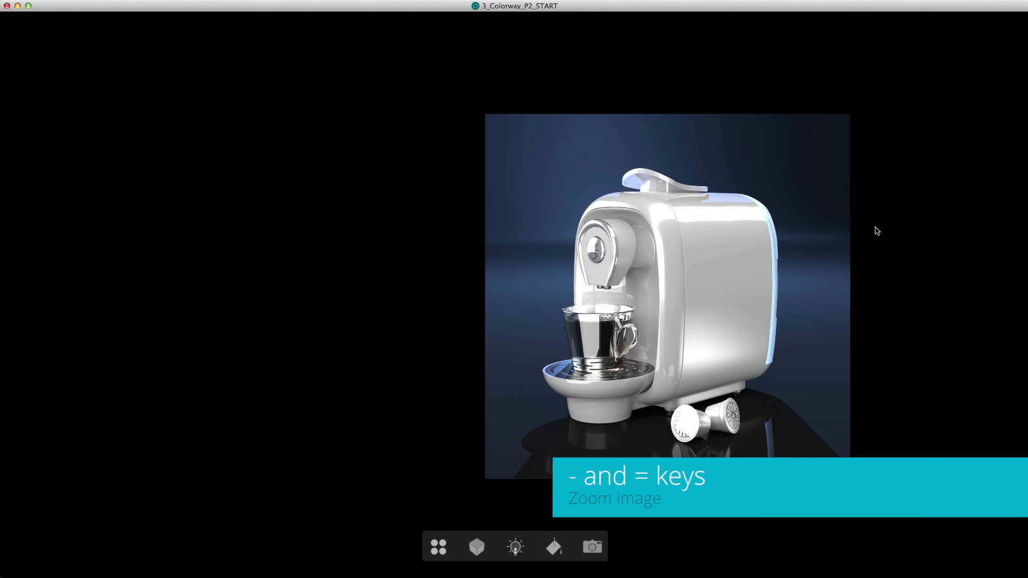
pyautogui.press('-')
pyautogui.press('-')
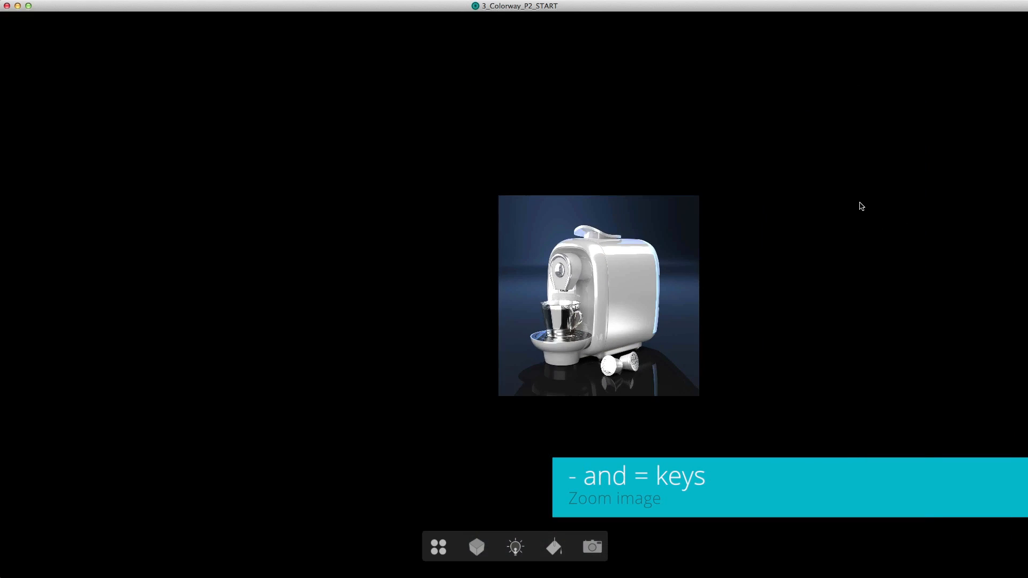
pyautogui.press('-')
pyautogui.press('=')
pyautogui.press('=')
pyautogui.press('=')
pyautogui.press('-')
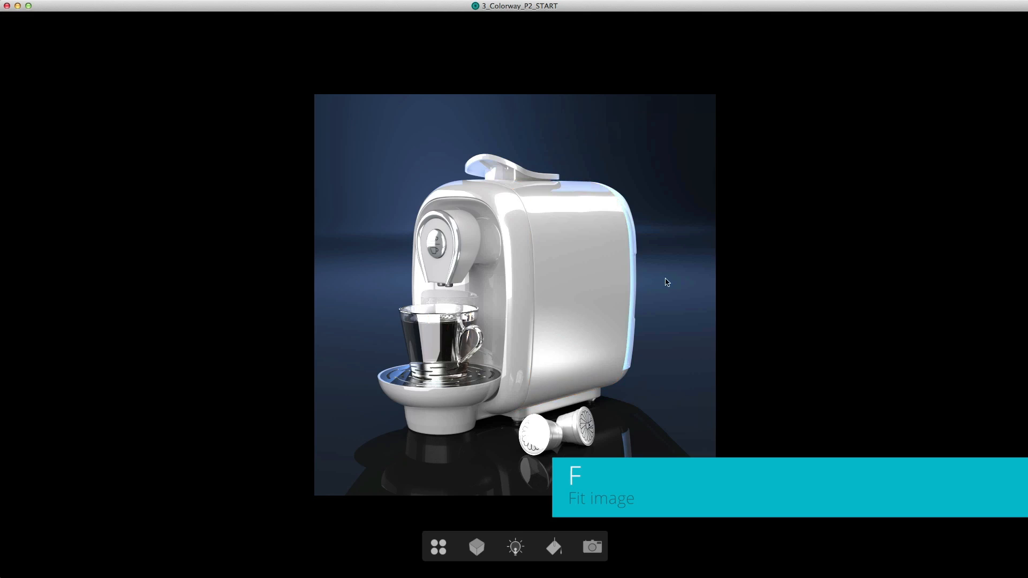
# - View the render filling the window, at 100%, at half size, and fitted back to the window
pyautogui.press('h')
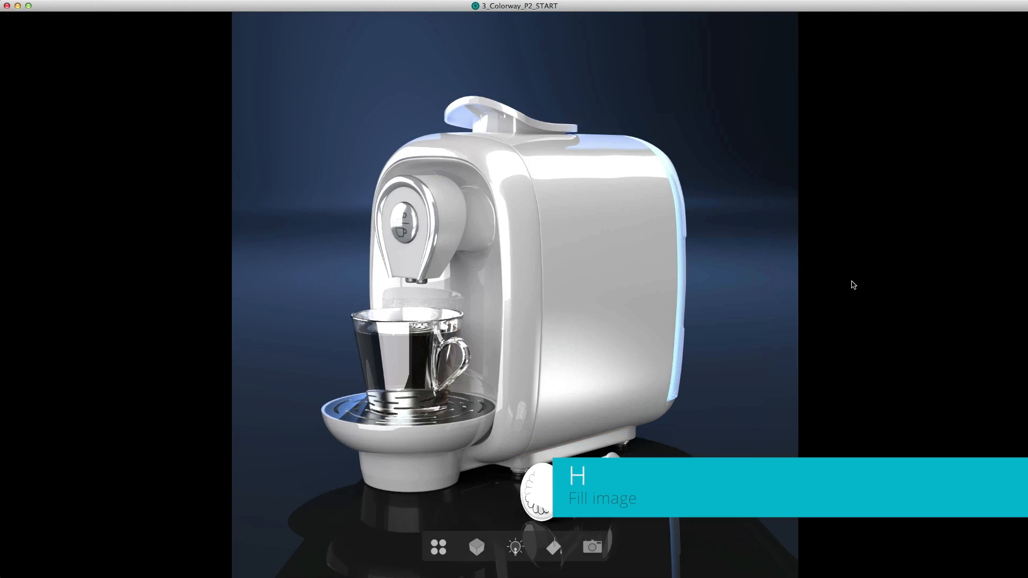
pyautogui.press('1')
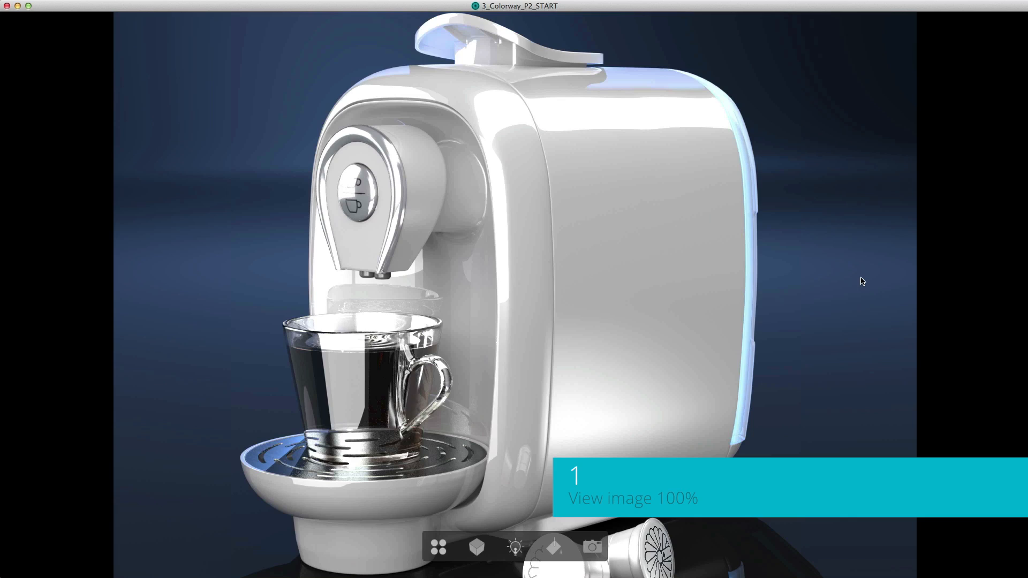
pyautogui.press('2')
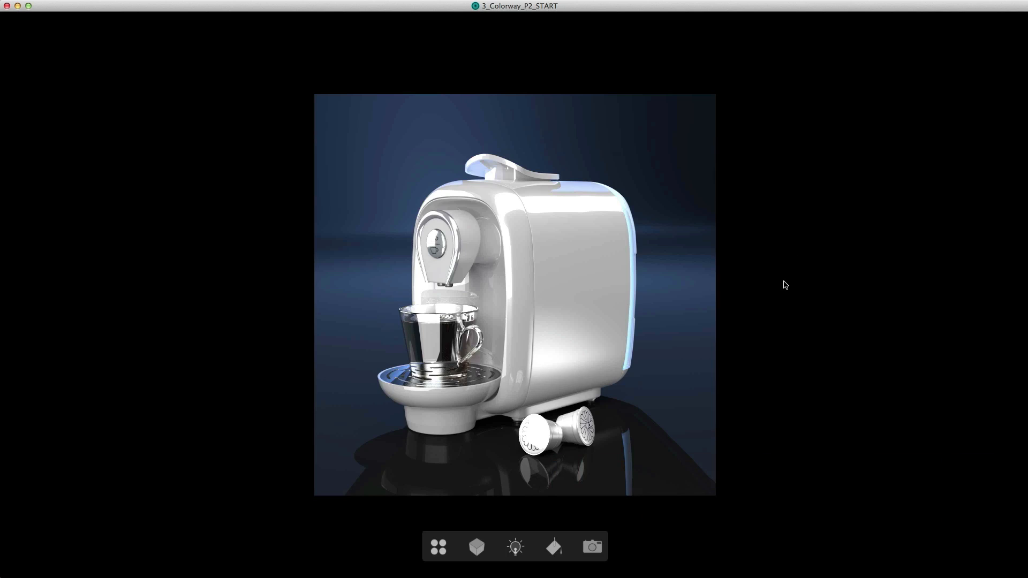
pyautogui.press('f')
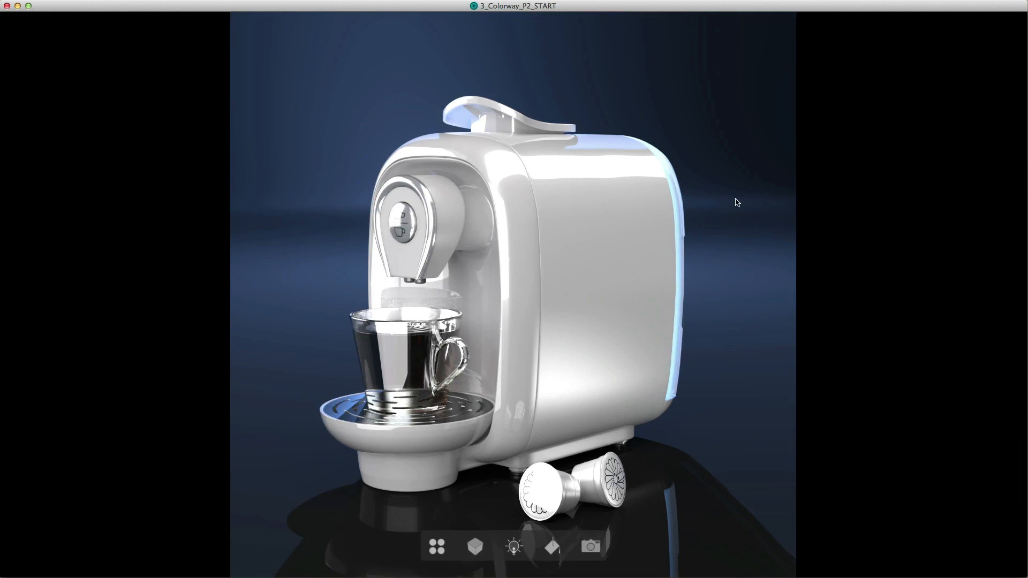
# - Examine which coffee machine parts can be picked in the render, including the body, front surround and top seal
pyautogui.click(624, 229)
pyautogui.click(543, 246)
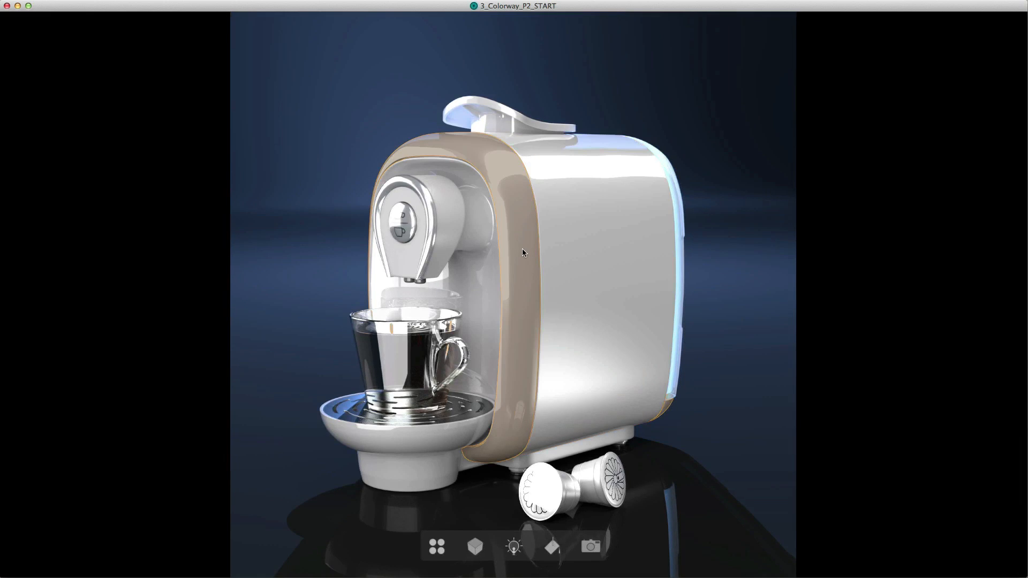
pyautogui.click(493, 121)
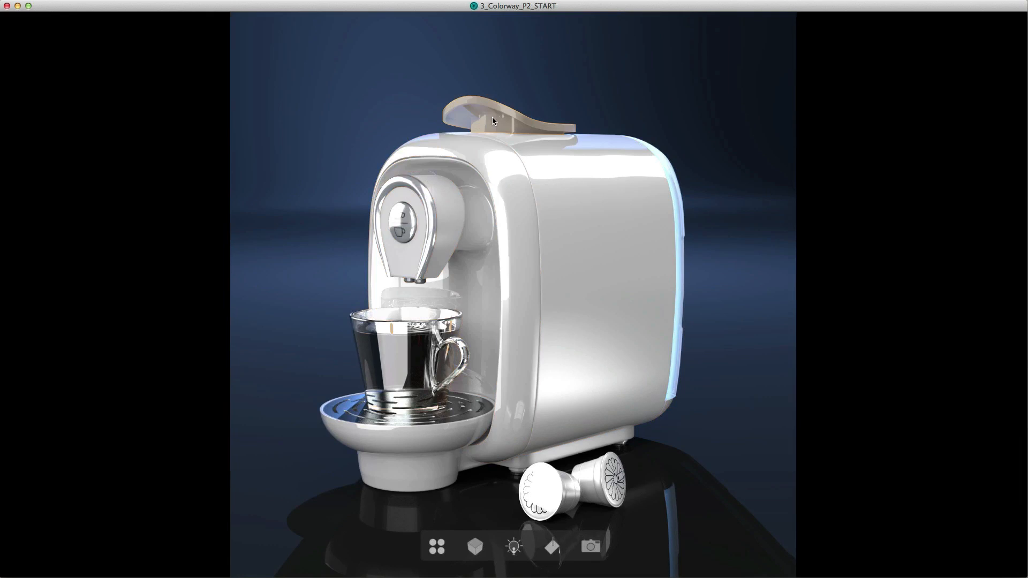
pyautogui.click(478, 209)
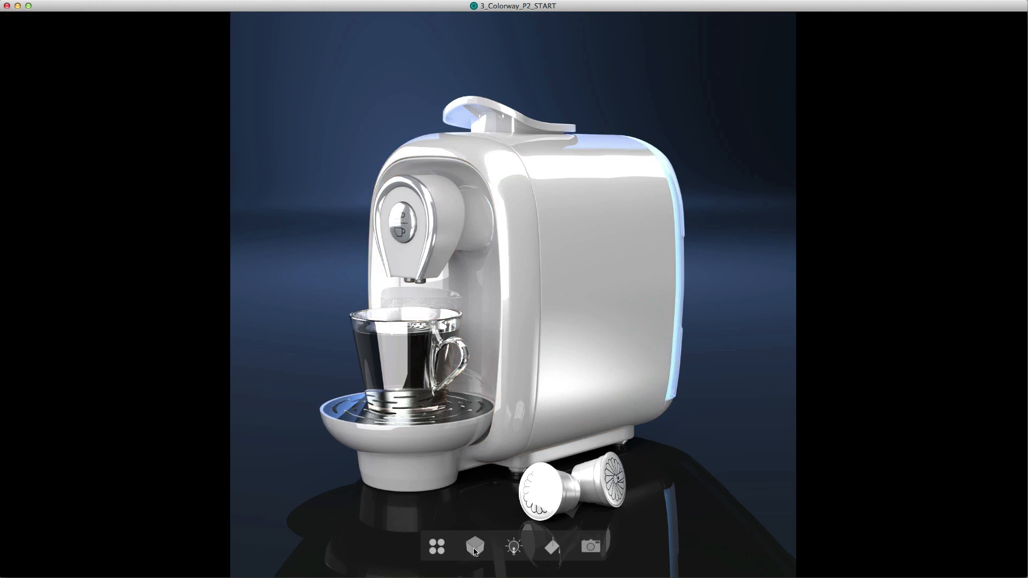
# - Show the list of tagged parts, look through it, and toggle the part highlighting in the render
pyautogui.click(475, 546)
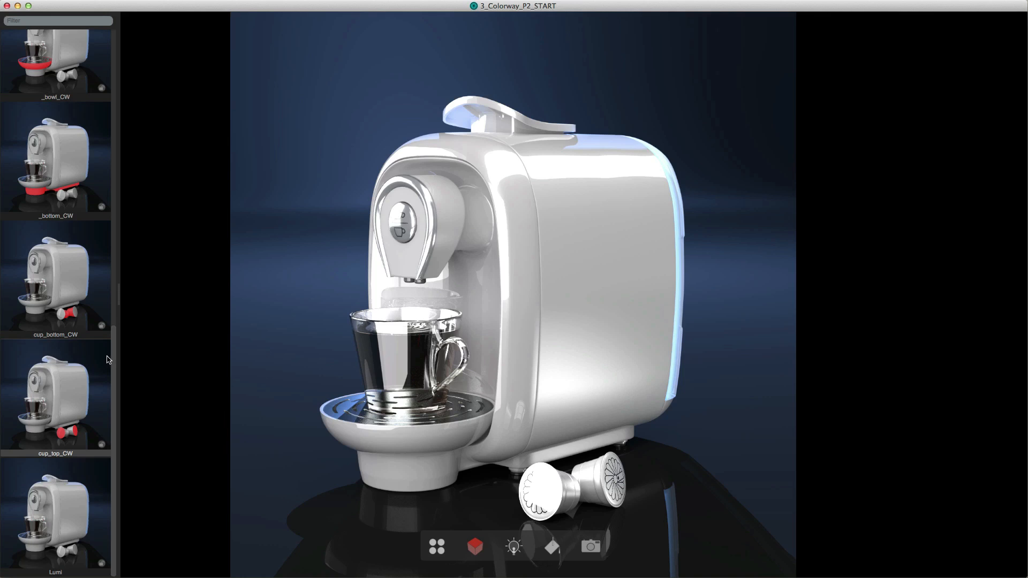
pyautogui.scroll(10, 80, 353)
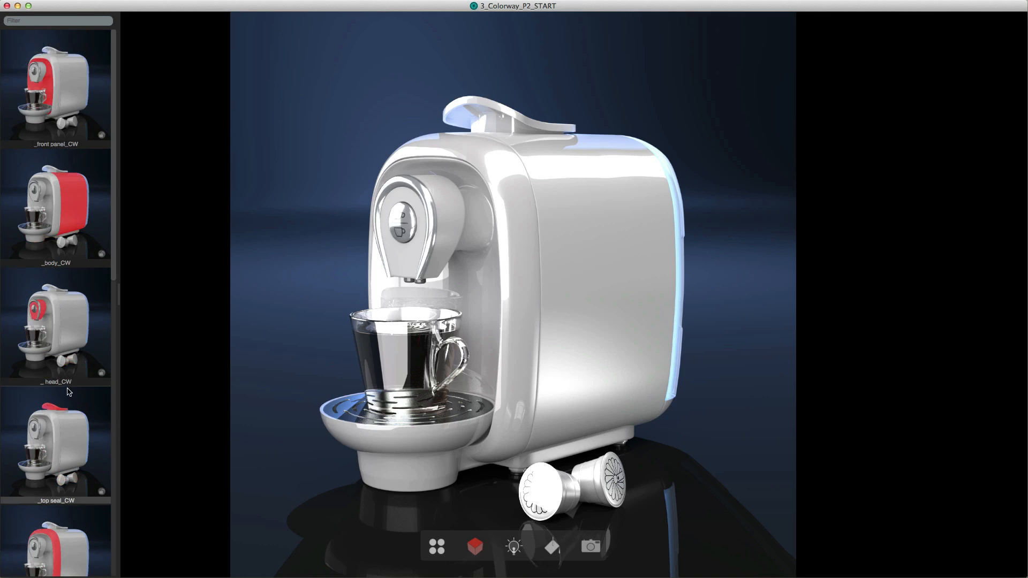
pyautogui.scroll(-10, 79, 397)
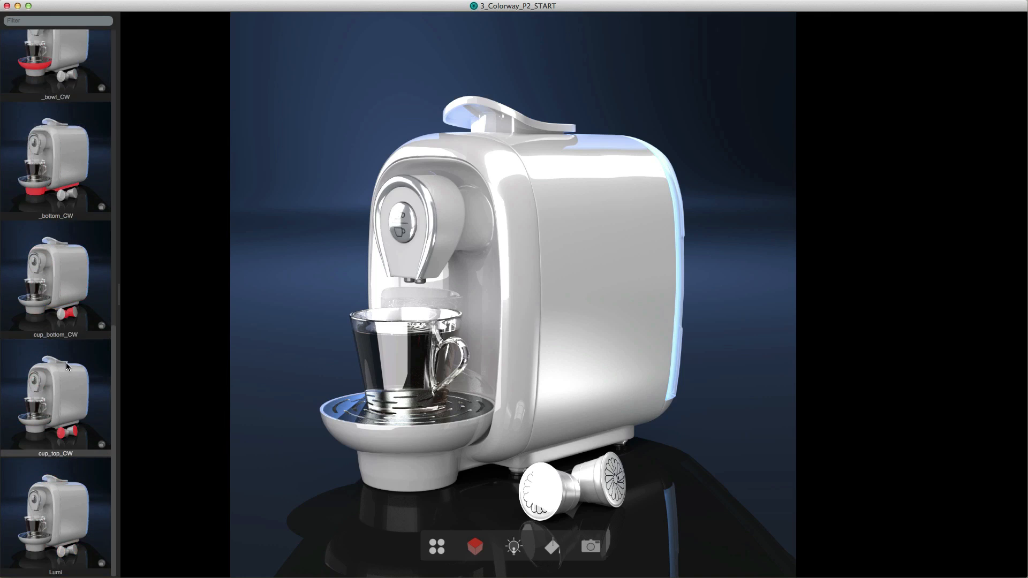
pyautogui.scroll(10, 66, 366)
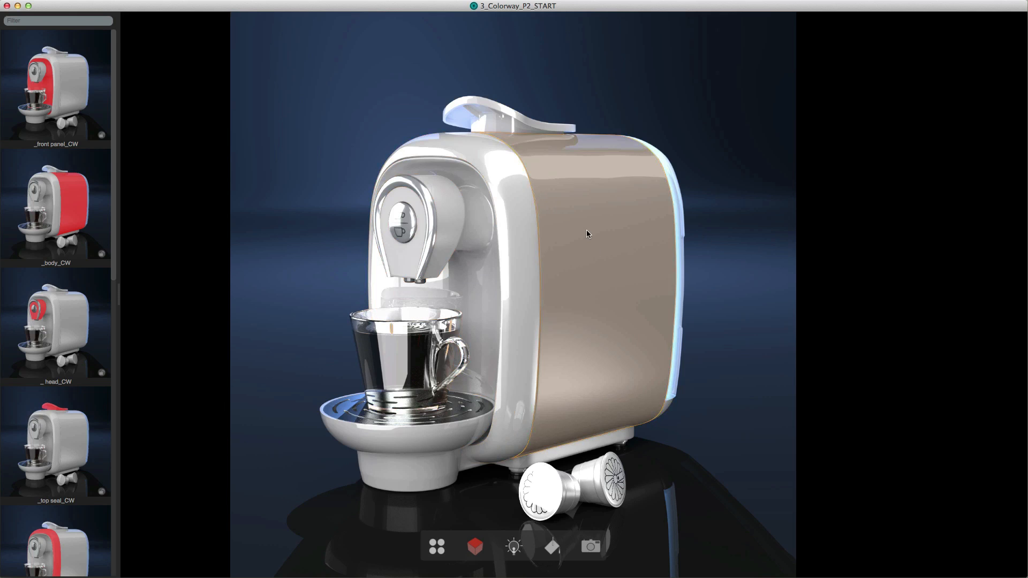
pyautogui.press('o')
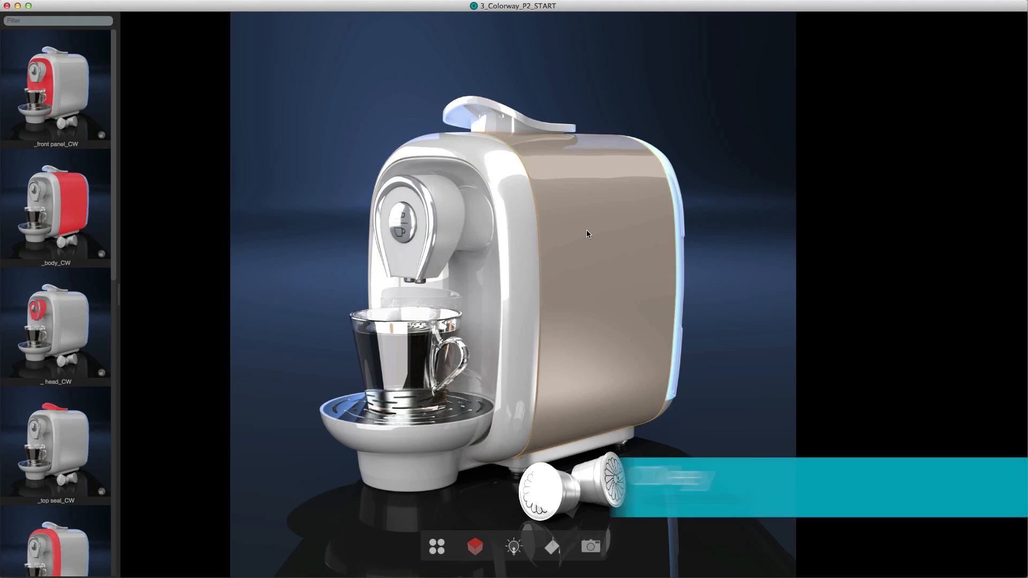
pyautogui.press('o')
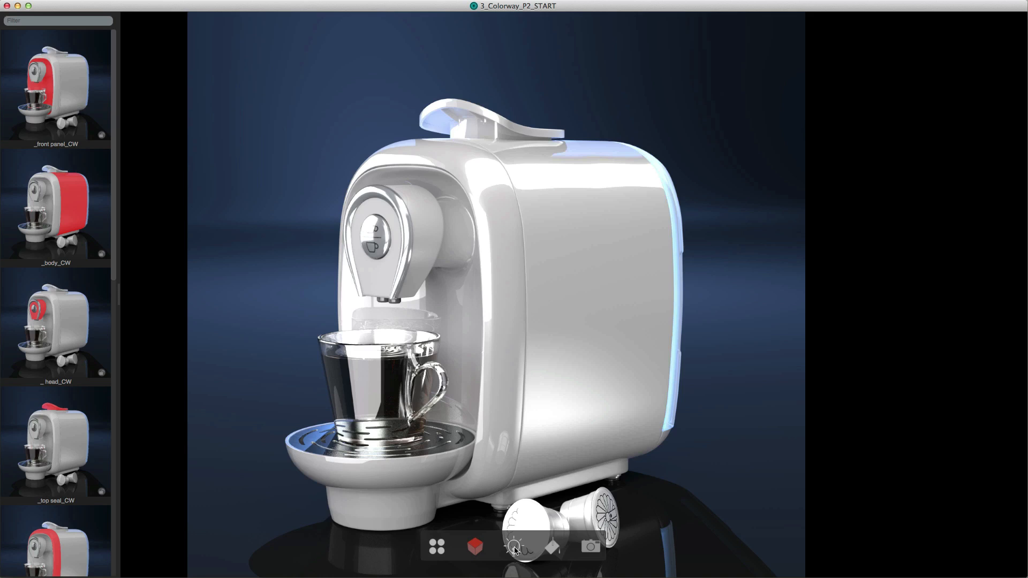
# - Show the list of scene lights, look through it, and select the Lumi (Material) light
pyautogui.click(514, 547)
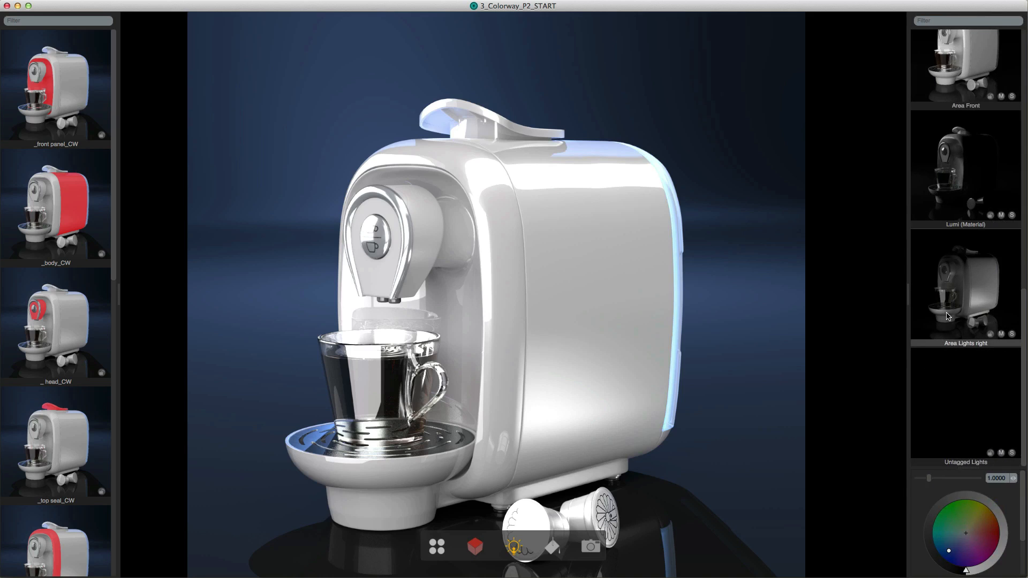
pyautogui.scroll(5, 946, 316)
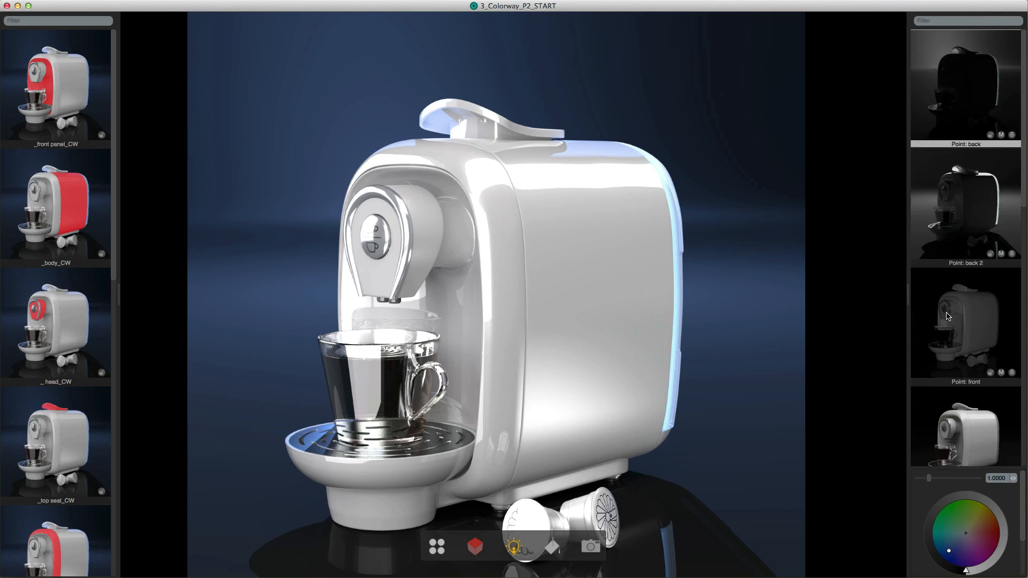
pyautogui.scroll(-5, 946, 315)
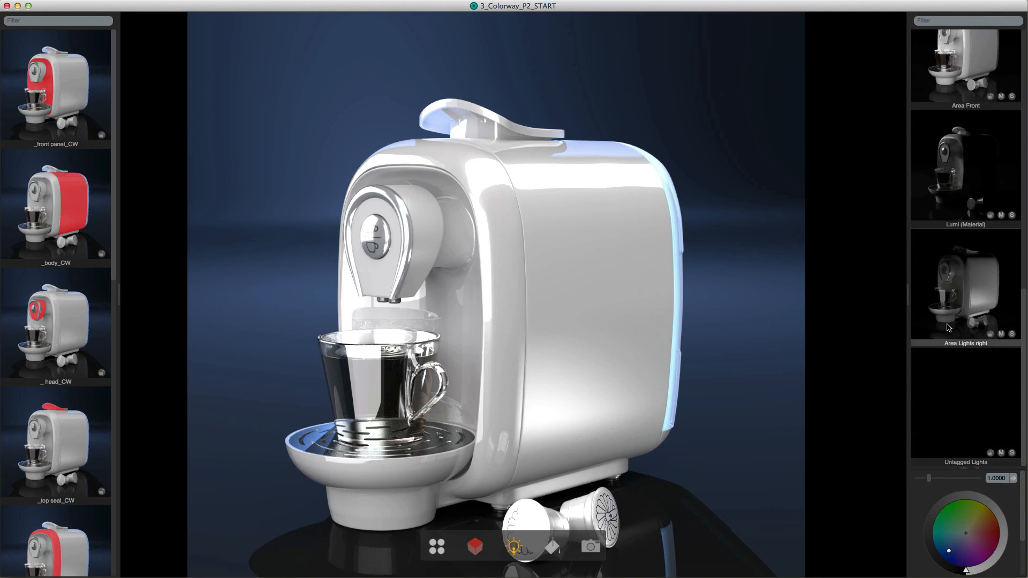
pyautogui.click(963, 187)
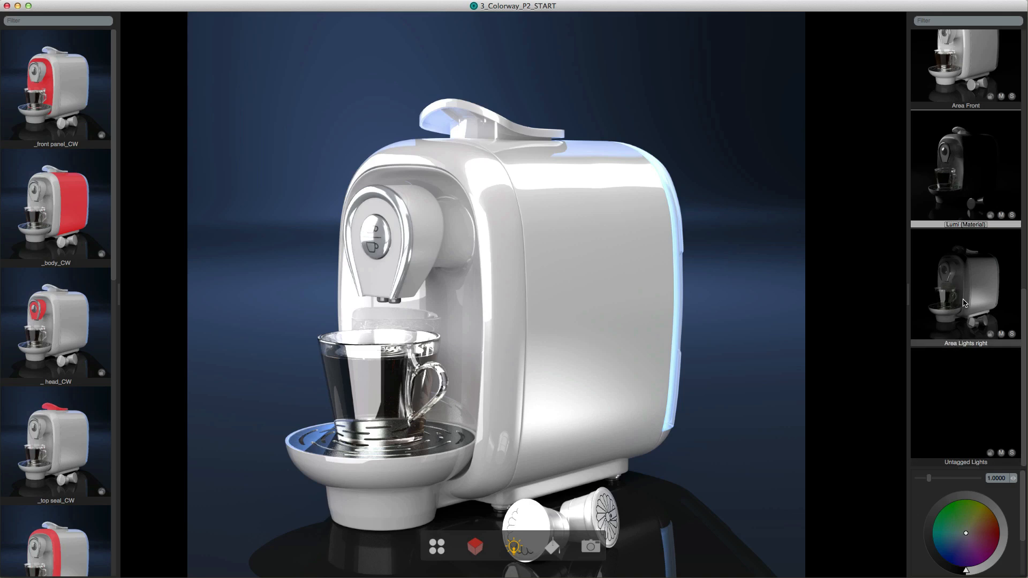
# - Set the Area Lights right intensity to about 1.58 and give the light a warm orange tint
pyautogui.click(951, 347)
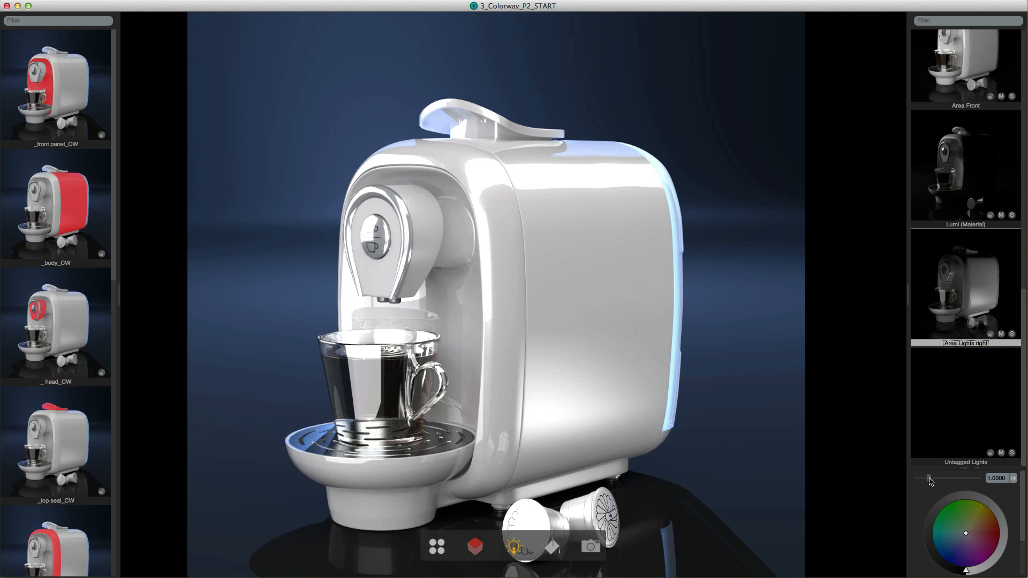
pyautogui.moveTo(929, 480)
pyautogui.mouseDown()
pyautogui.moveTo(956, 481)
pyautogui.moveTo(900, 488)
pyautogui.moveTo(947, 485)
pyautogui.moveTo(925, 486)
pyautogui.moveTo(936, 485)
pyautogui.mouseUp()
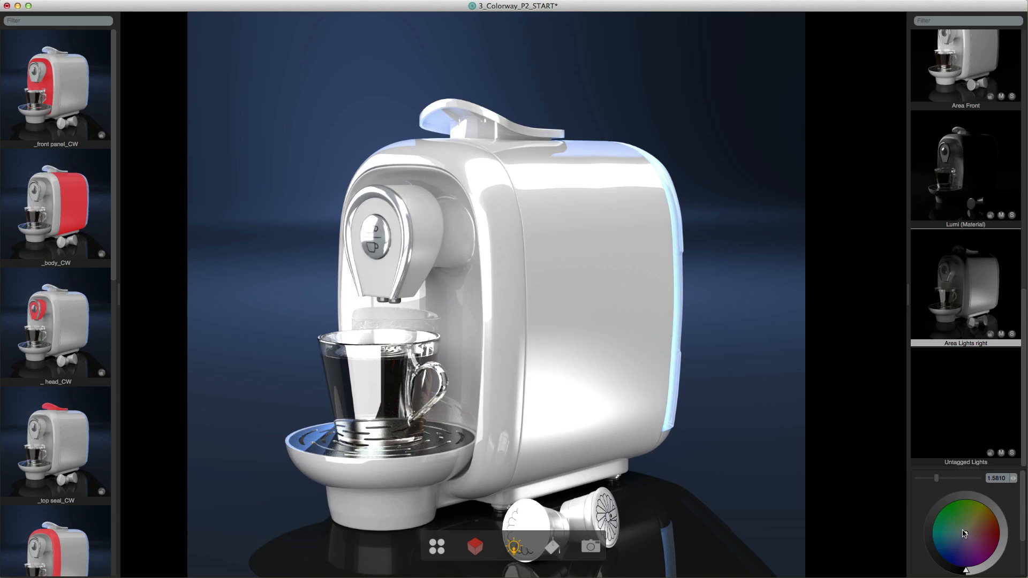
pyautogui.moveTo(963, 541)
pyautogui.mouseDown()
pyautogui.moveTo(961, 551)
pyautogui.moveTo(949, 531)
pyautogui.moveTo(972, 552)
pyautogui.moveTo(985, 537)
pyautogui.moveTo(981, 523)
pyautogui.moveTo(971, 533)
pyautogui.moveTo(993, 528)
pyautogui.moveTo(980, 514)
pyautogui.moveTo(987, 525)
pyautogui.mouseUp()
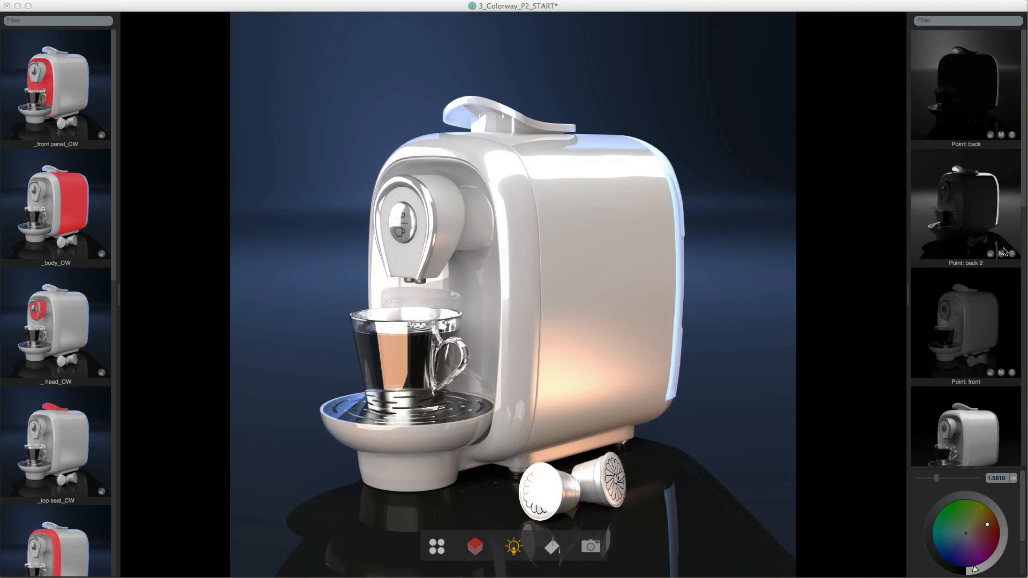
# - Mute the Point: back 2 light
pyautogui.click(982, 227)
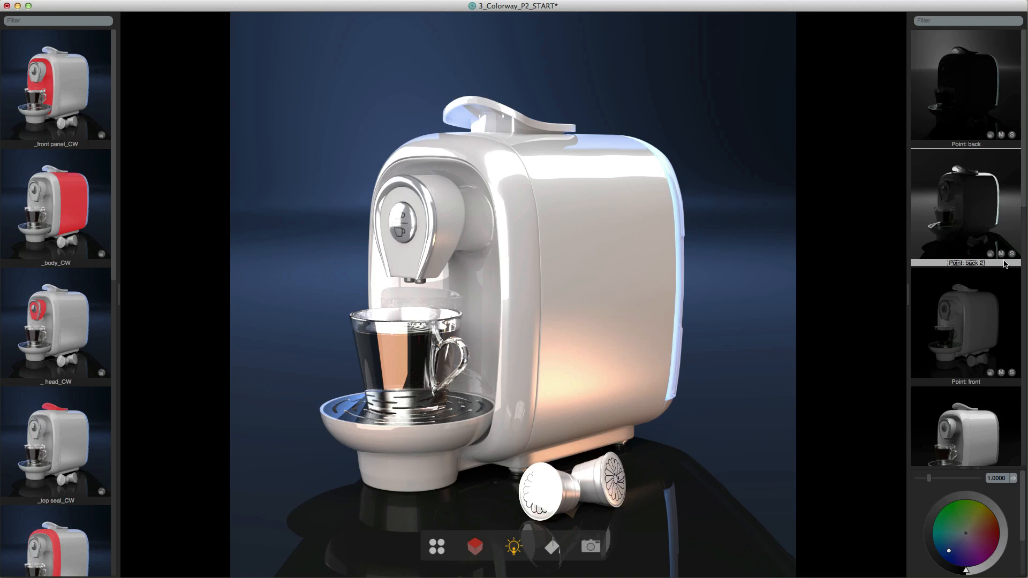
pyautogui.click(1001, 254)
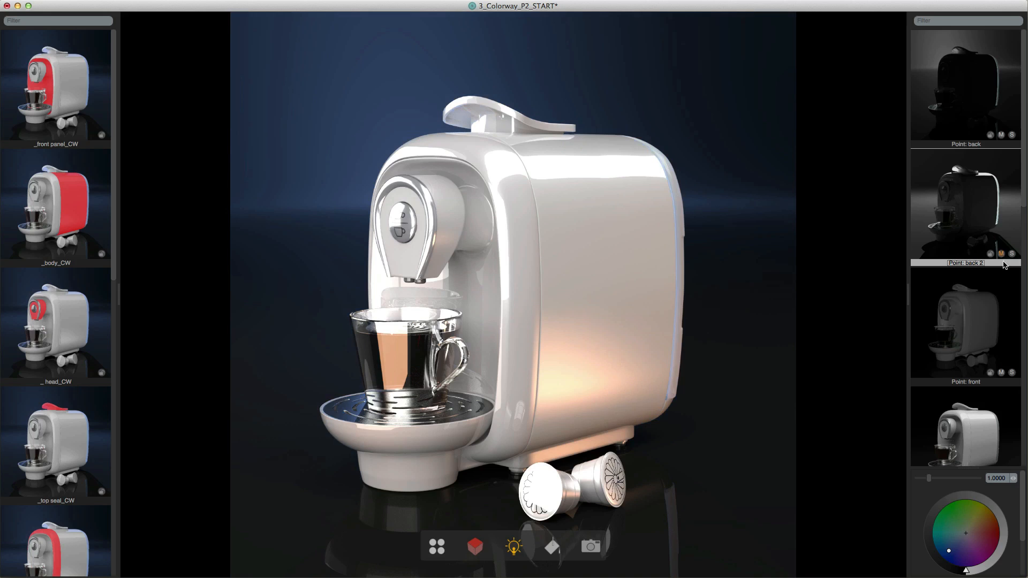
# - Solo the muted Point: back 2 light, and release the solo so that it lights the scene again
pyautogui.click(1012, 254)
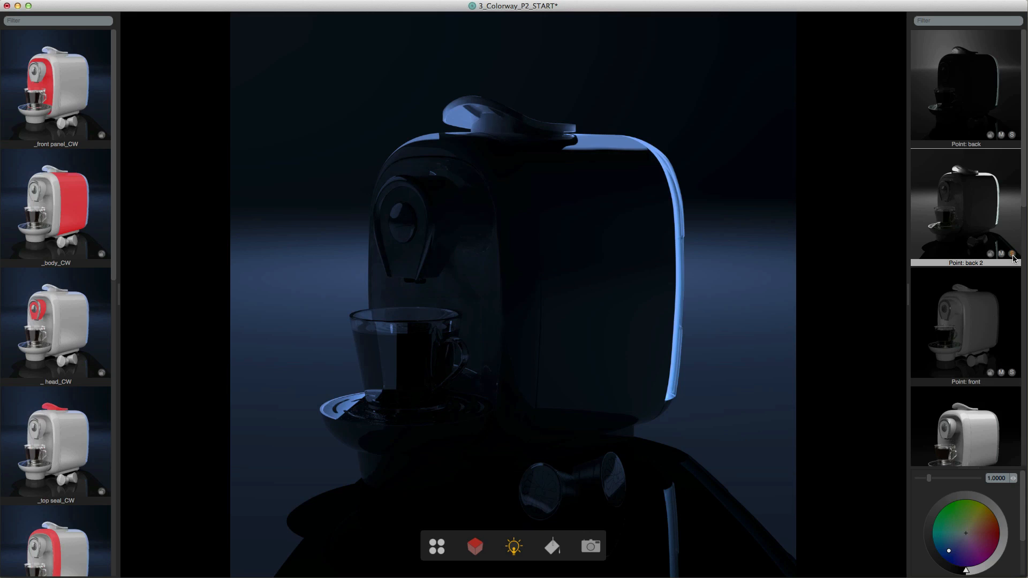
pyautogui.click(1011, 255)
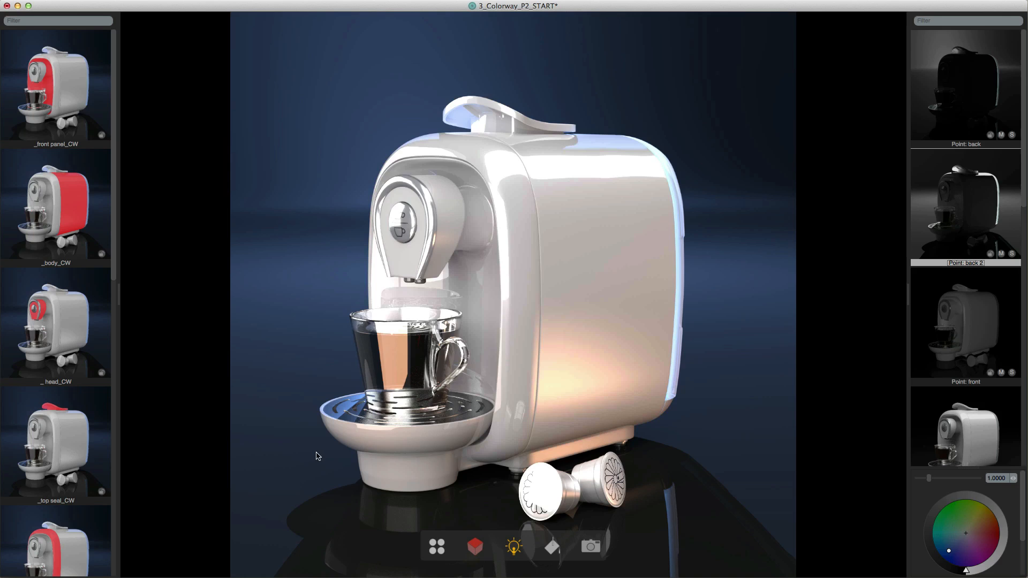
# - Show the list of looks and select the Original look
pyautogui.click(436, 546)
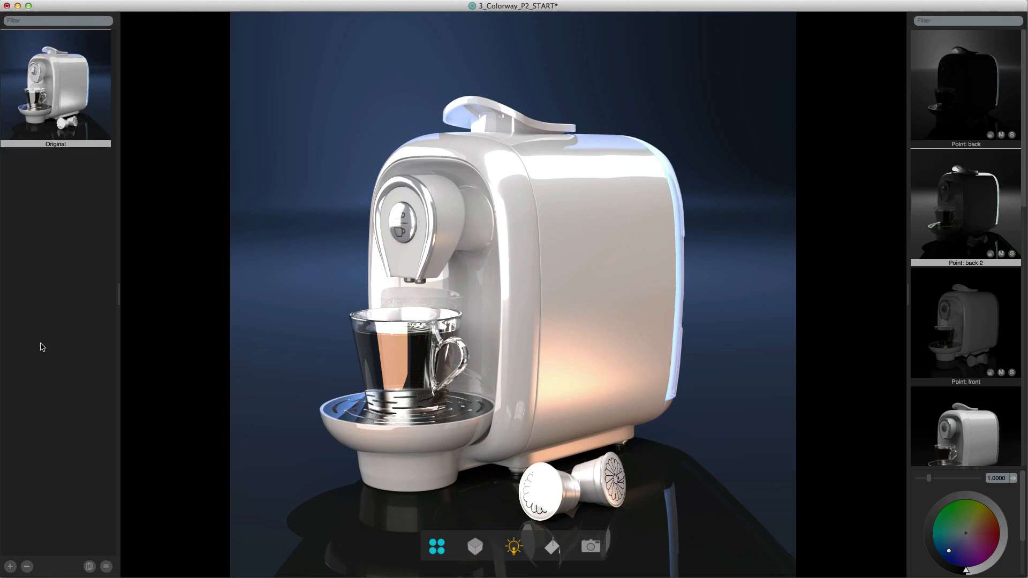
pyautogui.click(62, 91)
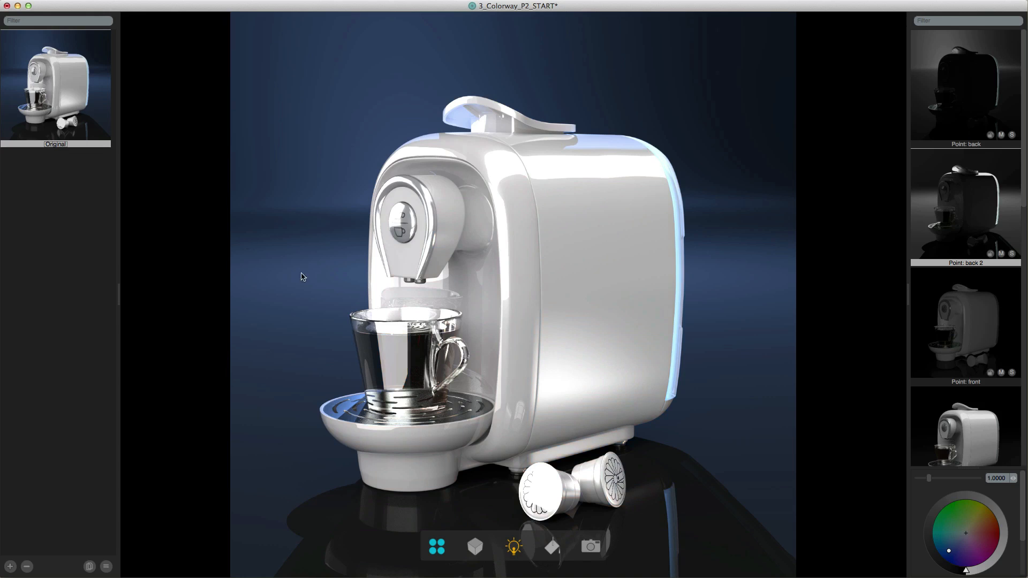
pyautogui.click(640, 378)
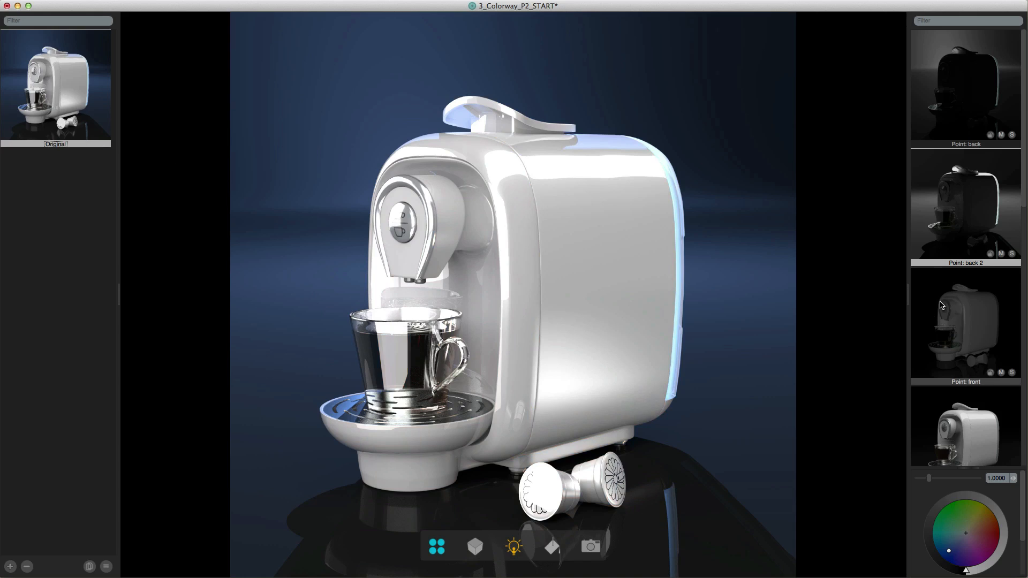
pyautogui.click(582, 232)
# - Set the intensity of the Lumi (Material) light to 0
pyautogui.scroll(-5, 946, 334)
pyautogui.click(945, 195)
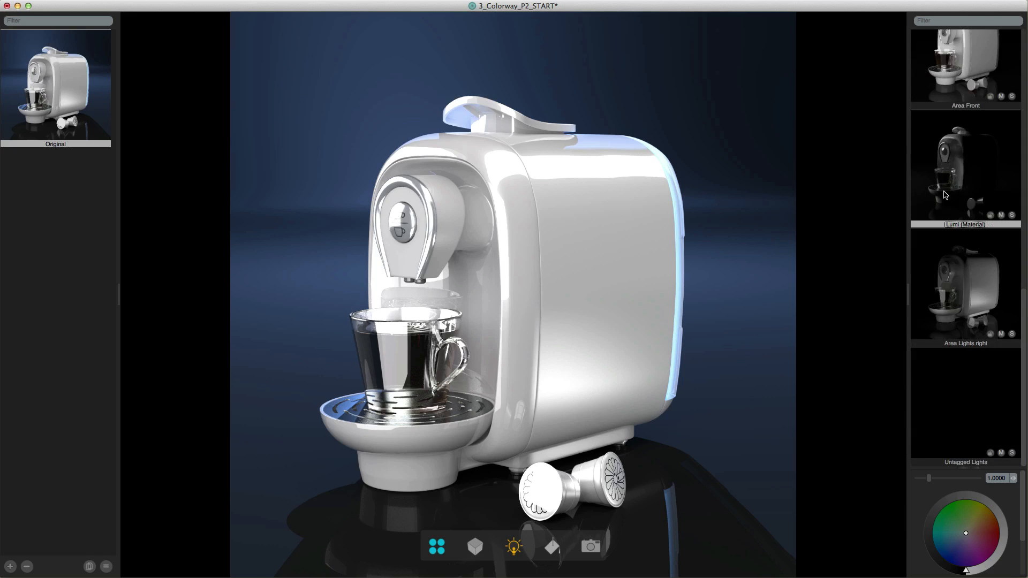
pyautogui.moveTo(929, 478); pyautogui.dragTo(903, 482)
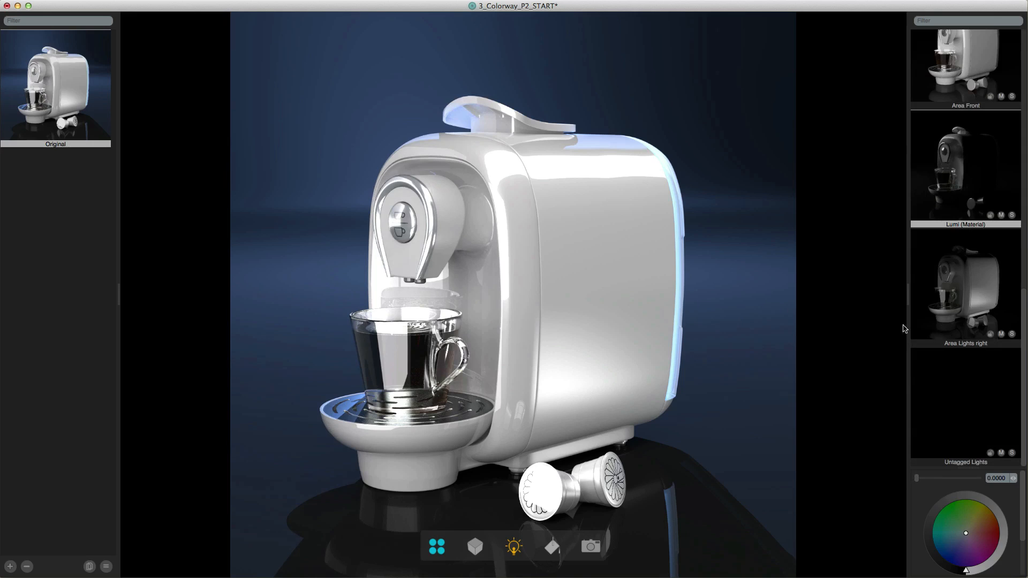
# - Lower the Area top light's intensity to about 0.56
pyautogui.scroll(5, 958, 284)
pyautogui.click(960, 182)
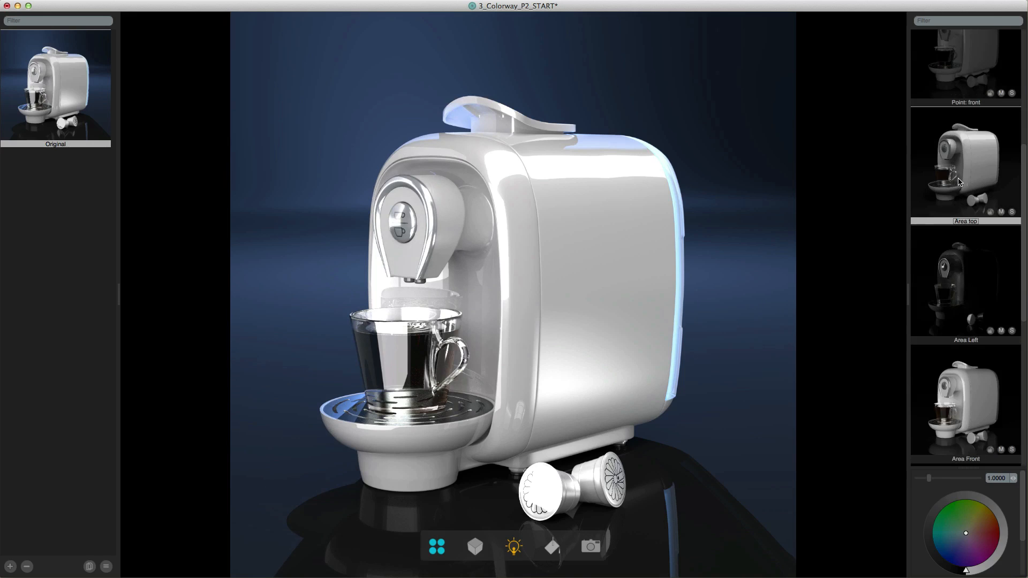
pyautogui.moveTo(929, 479); pyautogui.dragTo(923, 480)
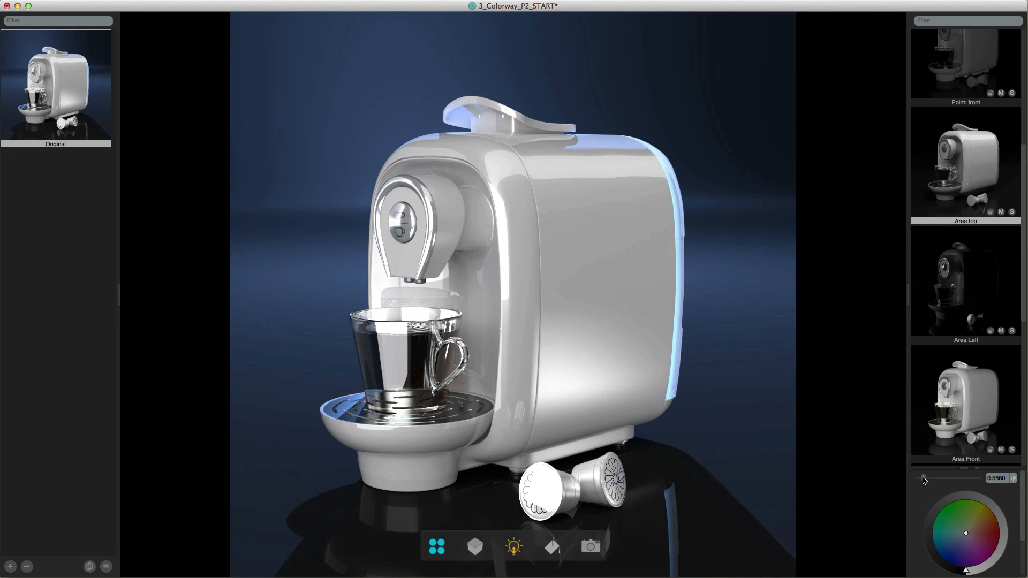
pyautogui.scroll(-5, 932, 455)
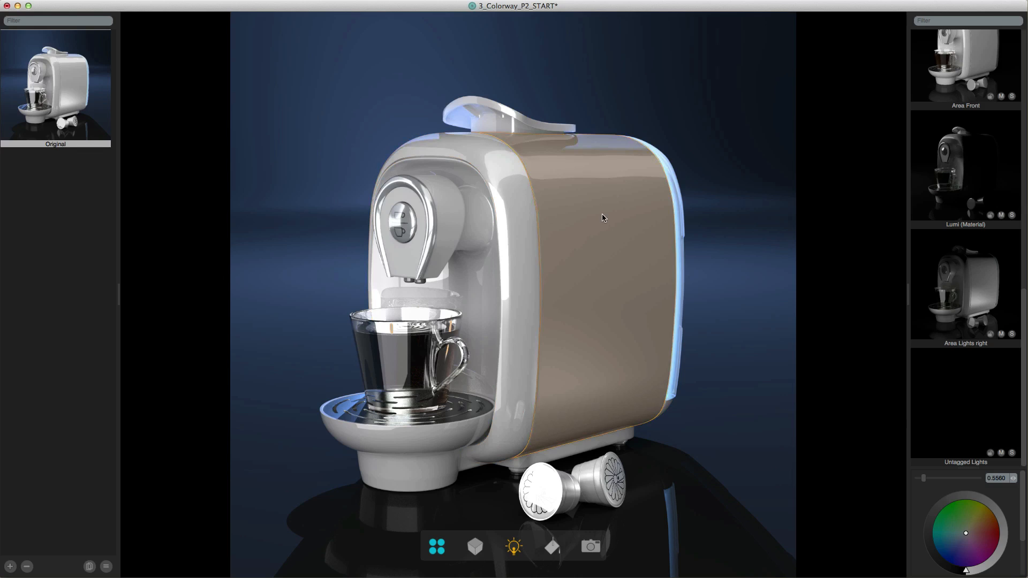
# - Select the coffee machine's large side body panel and color it crimson
pyautogui.click(603, 212)
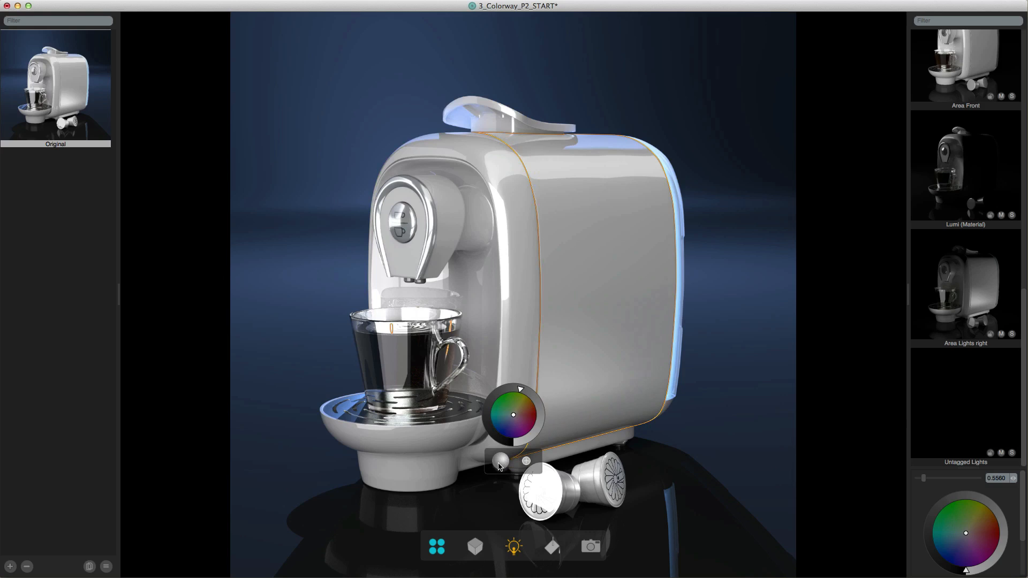
pyautogui.moveTo(497, 464); pyautogui.dragTo(583, 349)
pyautogui.moveTo(525, 422)
pyautogui.mouseDown()
pyautogui.moveTo(525, 406)
pyautogui.moveTo(509, 406)
pyautogui.moveTo(536, 417)
pyautogui.mouseUp()
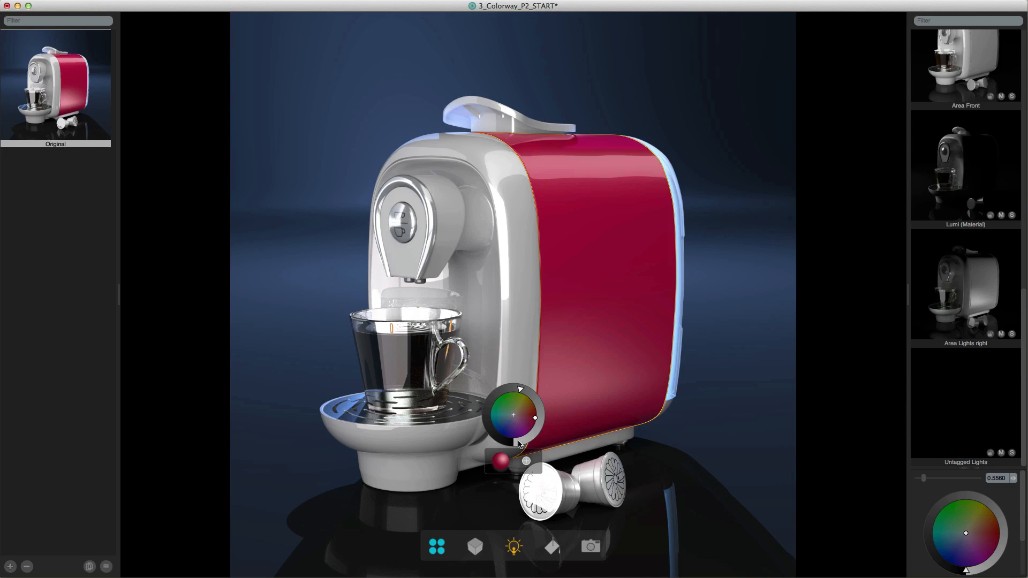
# - Add four more material variations to the body panel and color them blue, purple, magenta and olive green
pyautogui.click(526, 463)
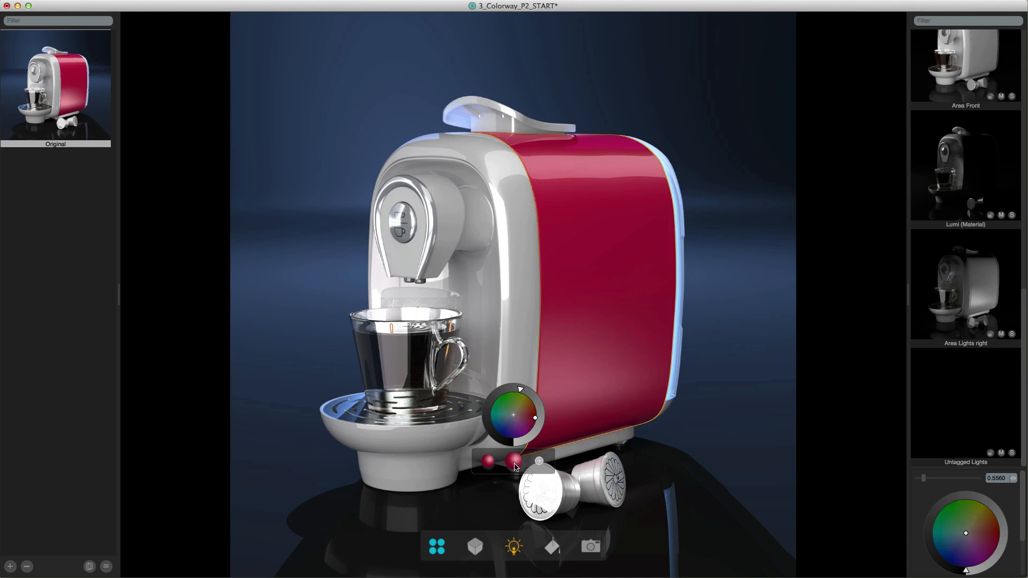
pyautogui.moveTo(510, 443); pyautogui.dragTo(529, 427)
pyautogui.click(538, 461)
pyautogui.click(552, 461)
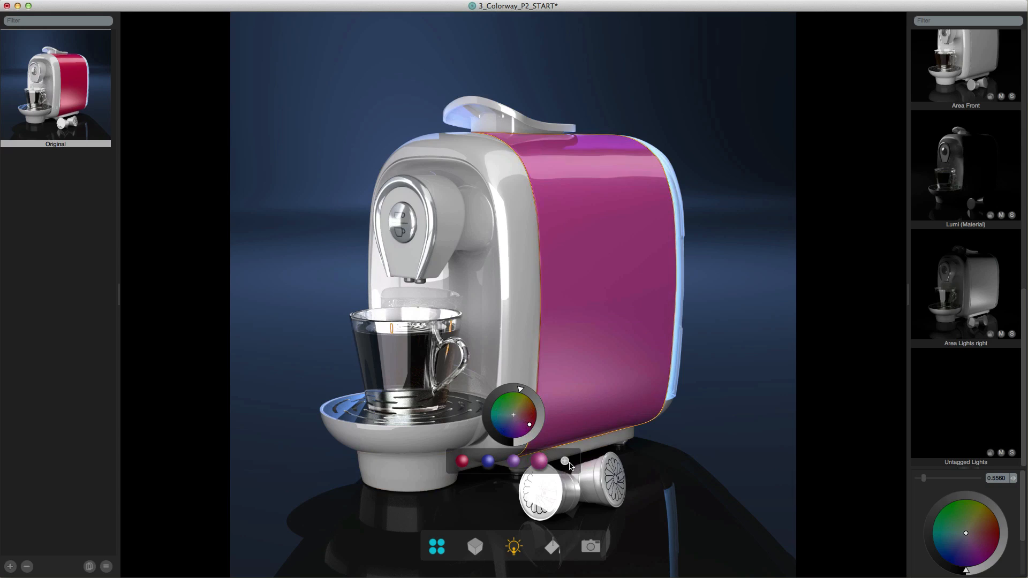
pyautogui.click(564, 461)
pyautogui.moveTo(519, 429); pyautogui.dragTo(535, 453)
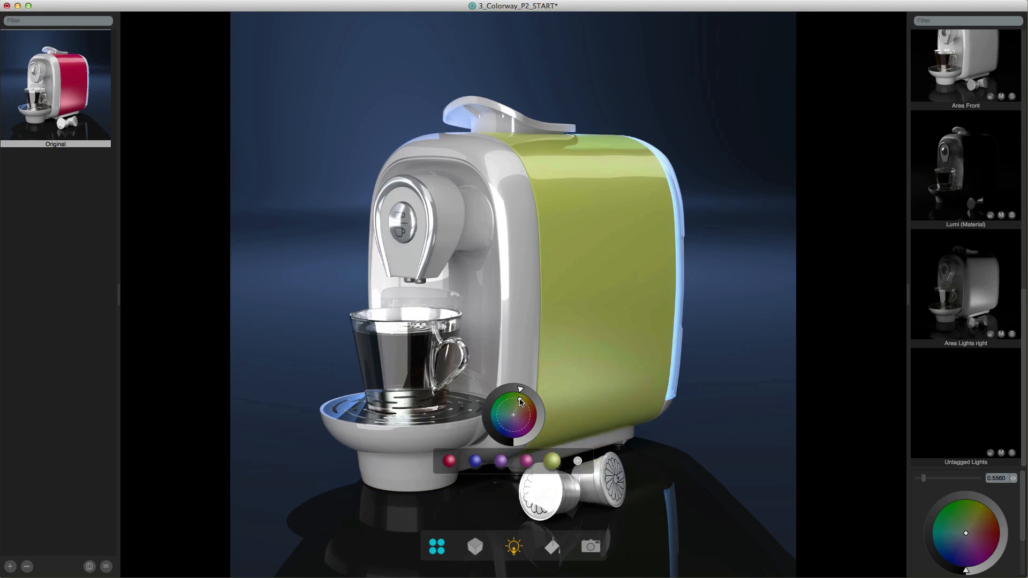
pyautogui.click(530, 480)
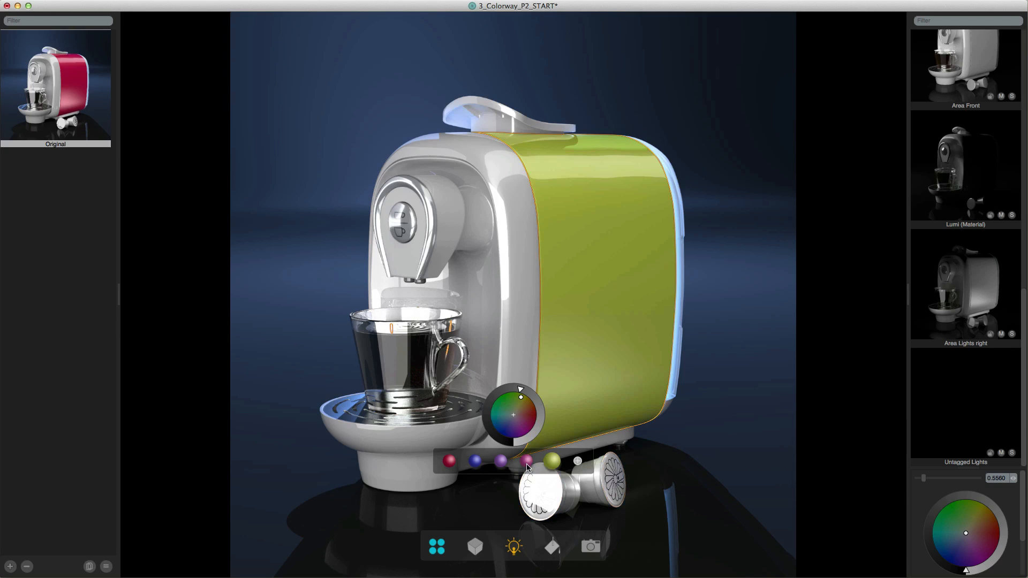
# - Switch the body panel through its color variations and add another blue variation
pyautogui.click(527, 461)
pyautogui.click(503, 463)
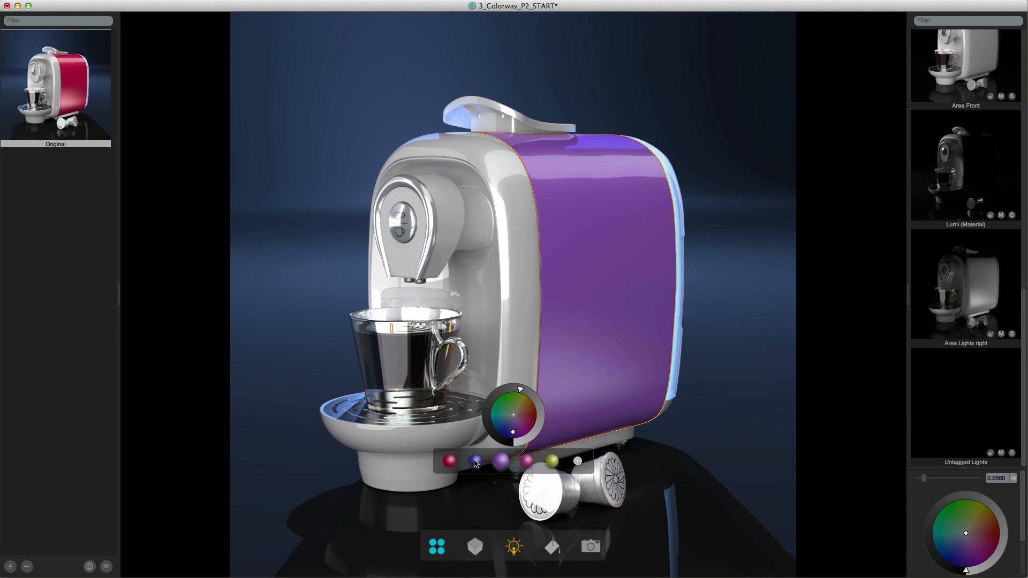
pyautogui.click(475, 462)
pyautogui.click(451, 462)
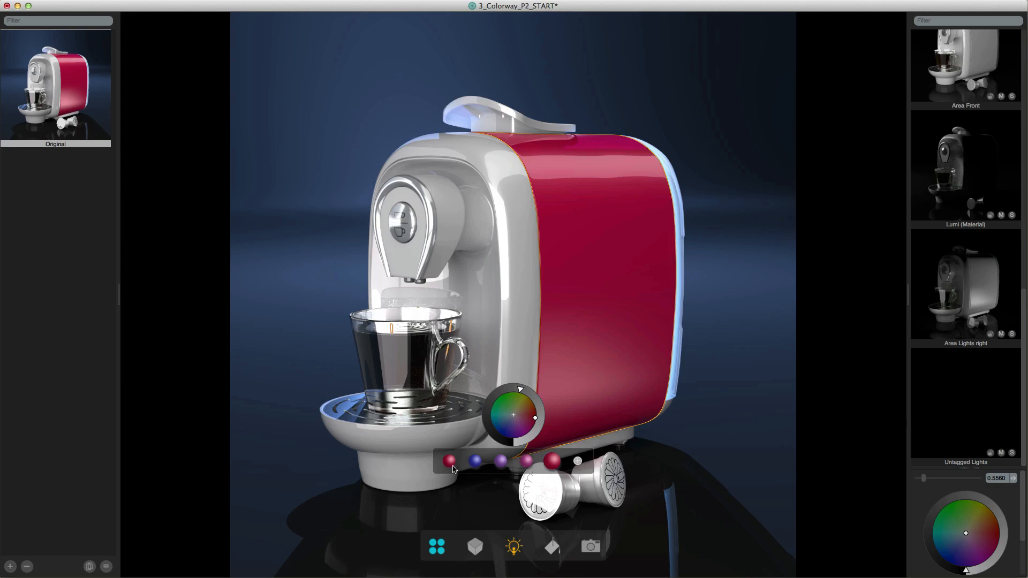
pyautogui.click(476, 464)
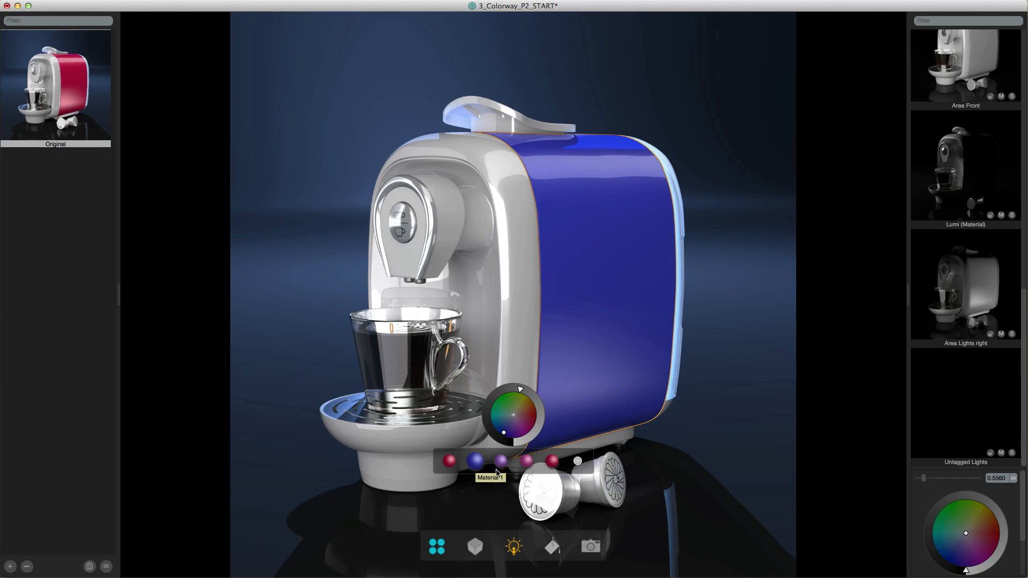
pyautogui.click(577, 461)
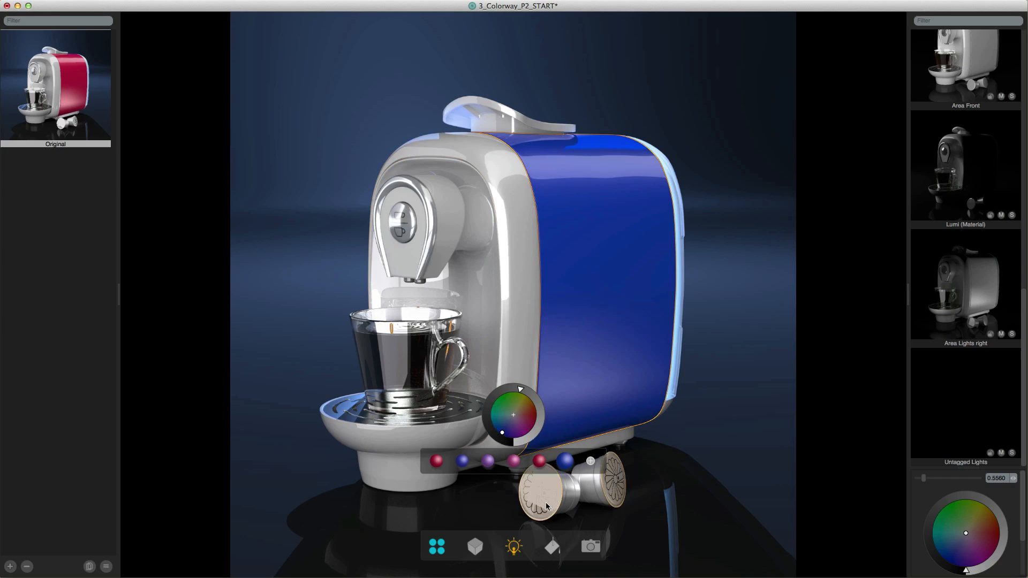
# - Remove the extra color variations from the body panel, leaving only the crimson one
pyautogui.moveTo(566, 461); pyautogui.dragTo(694, 492)
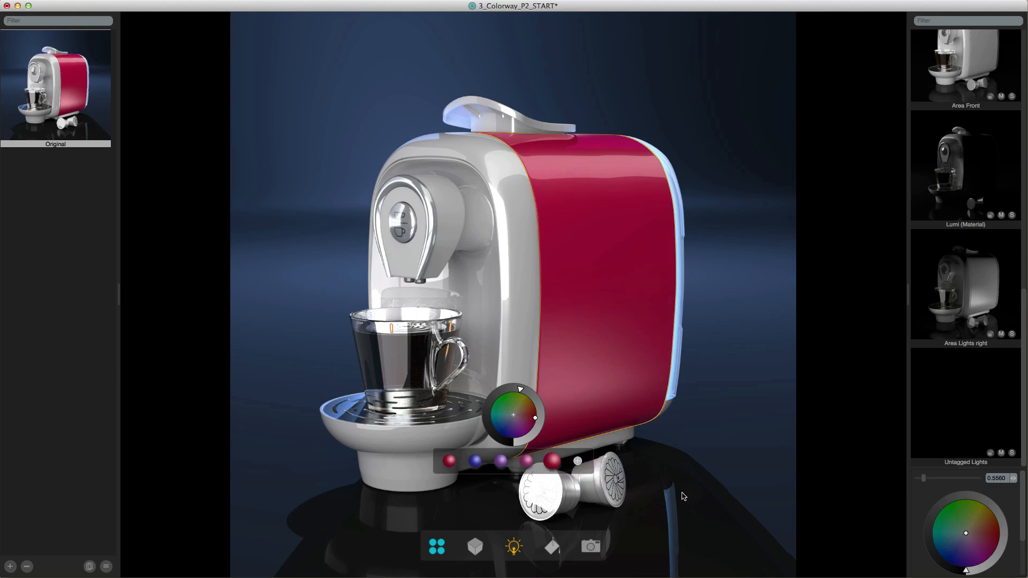
pyautogui.moveTo(552, 461); pyautogui.dragTo(663, 497)
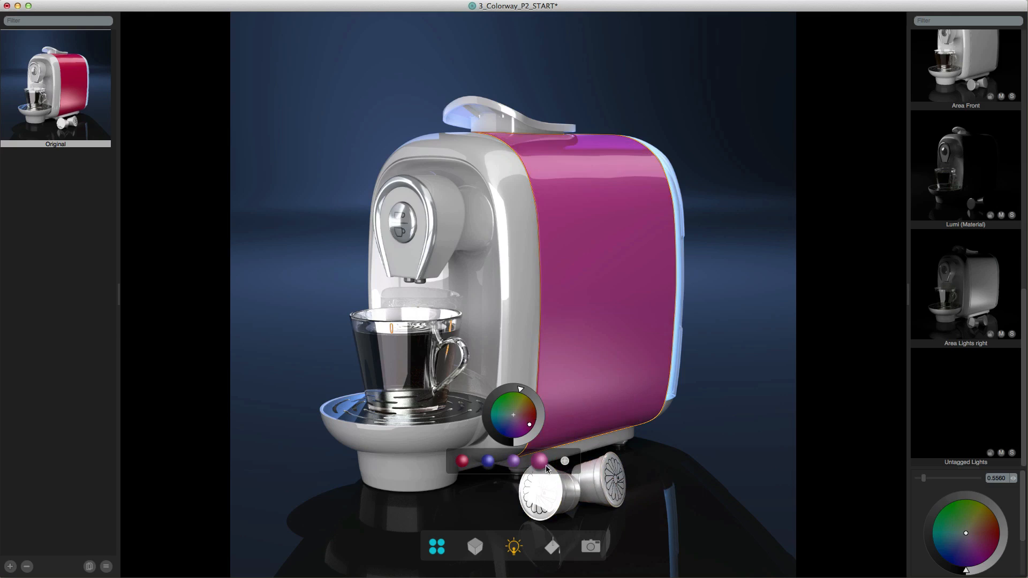
pyautogui.click(526, 462)
pyautogui.moveTo(526, 463); pyautogui.dragTo(666, 490)
pyautogui.moveTo(513, 464); pyautogui.dragTo(658, 508)
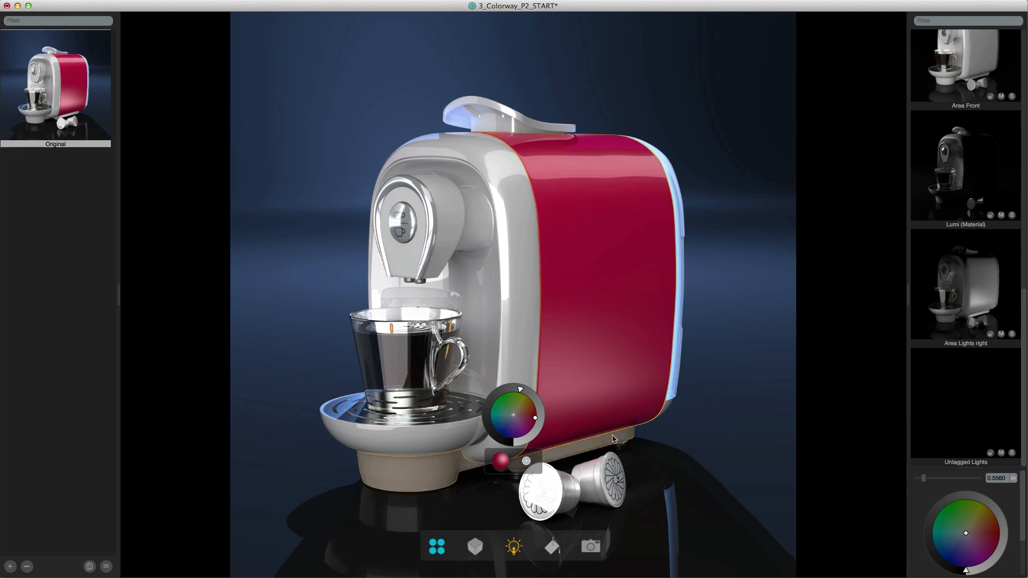
# - Return the body panel's color to a neutral gray, and add another variation brightened to near white (0.99 0.92 1.00)
pyautogui.moveTo(522, 423); pyautogui.dragTo(515, 419)
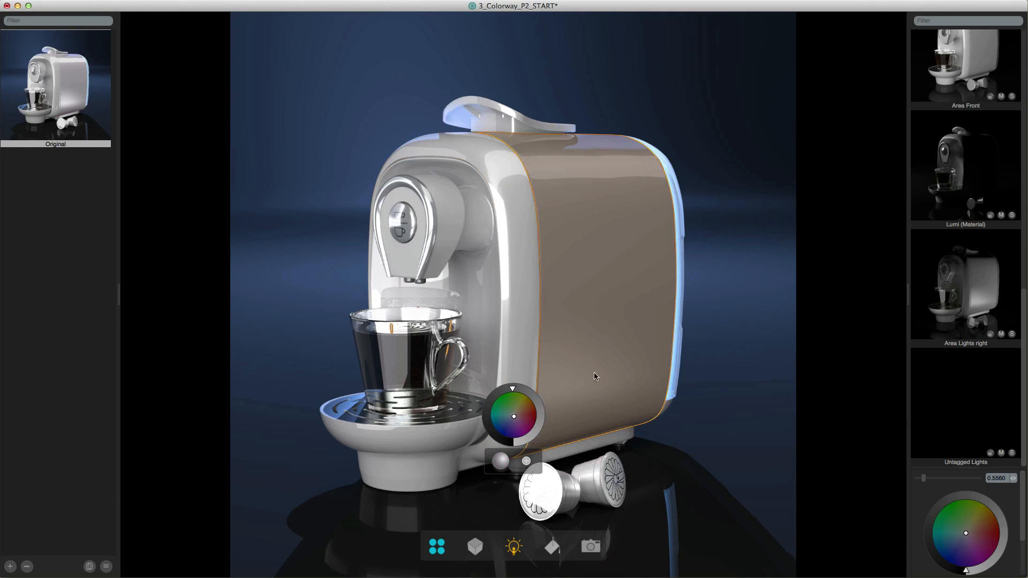
pyautogui.click(527, 461)
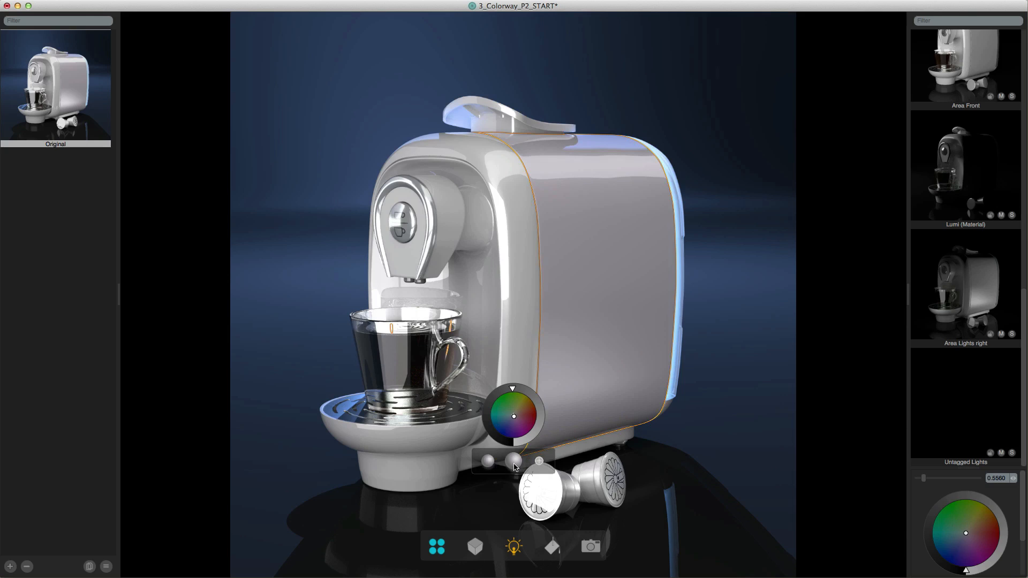
pyautogui.click(520, 441)
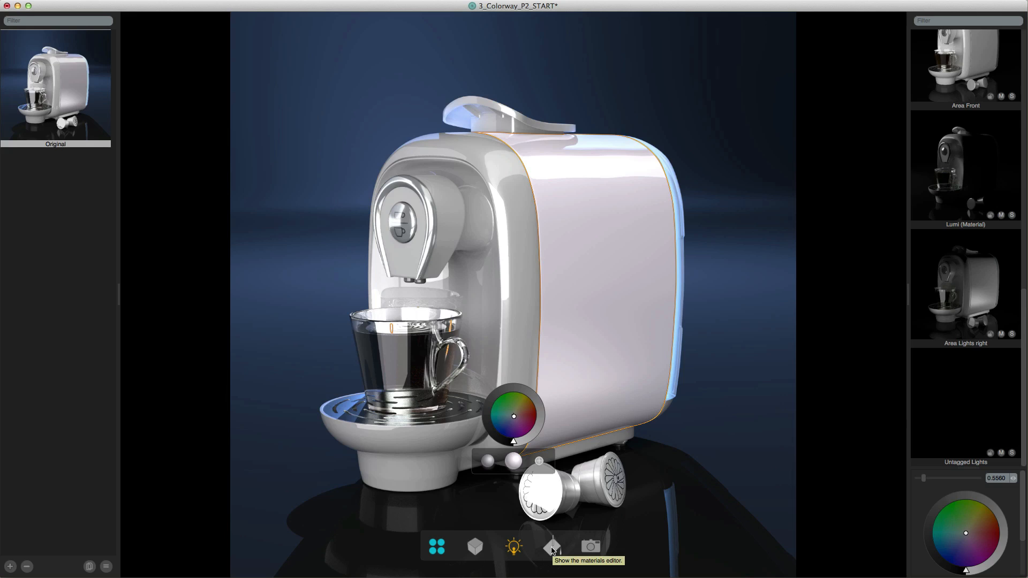
# - Show the materials editor and rename Material 7 as White
pyautogui.click(553, 548)
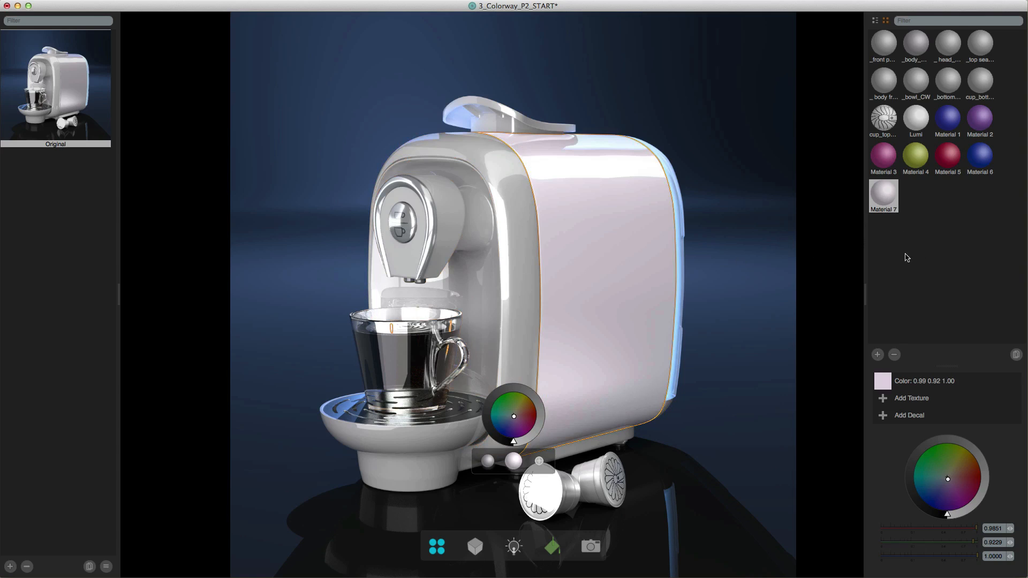
pyautogui.doubleClick(884, 212)
pyautogui.press('Return')
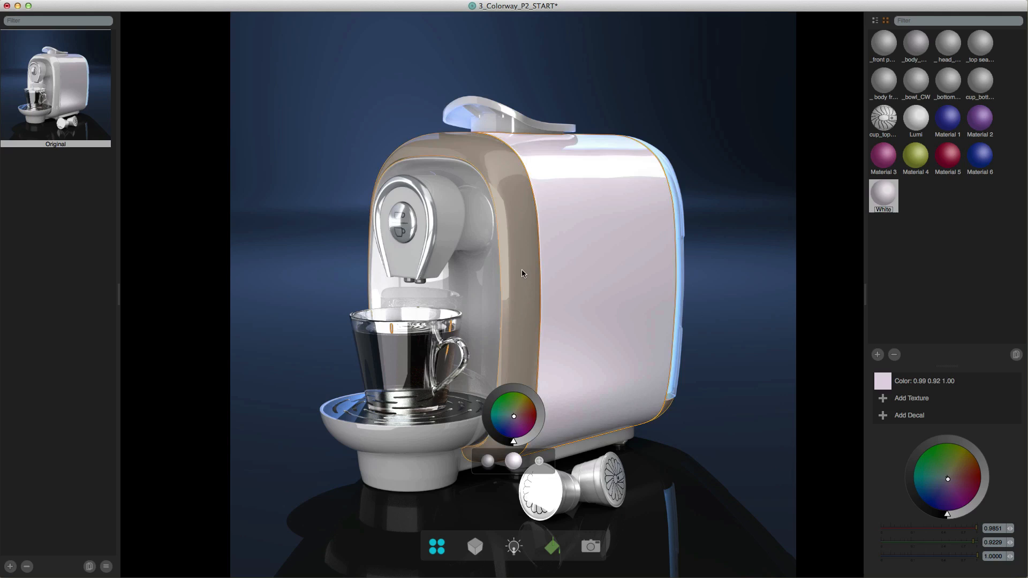
# - Apply the White material to the machine's body front, front panel, head and top seal
pyautogui.click(521, 270)
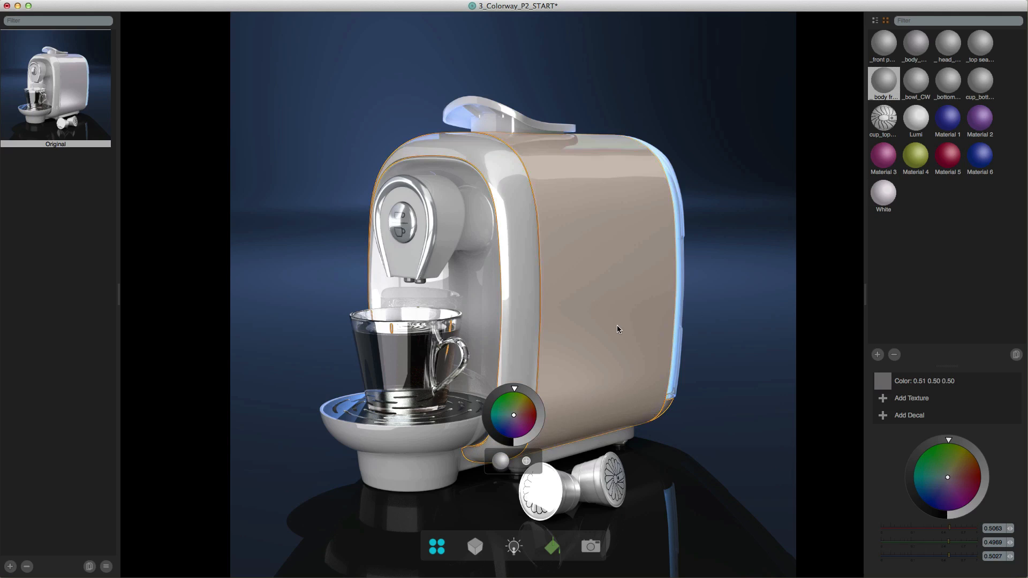
pyautogui.moveTo(886, 187); pyautogui.dragTo(547, 263)
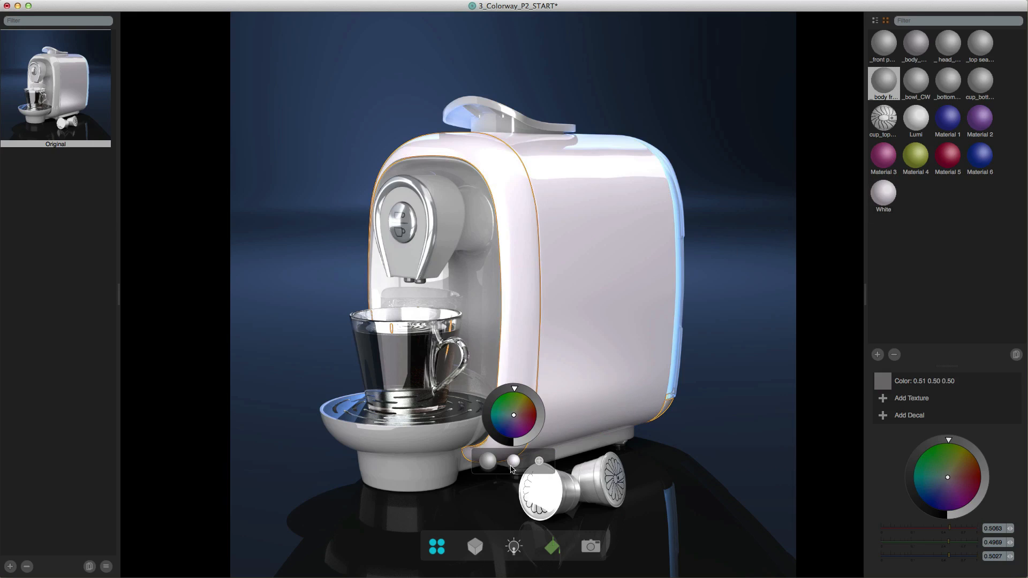
pyautogui.click(483, 309)
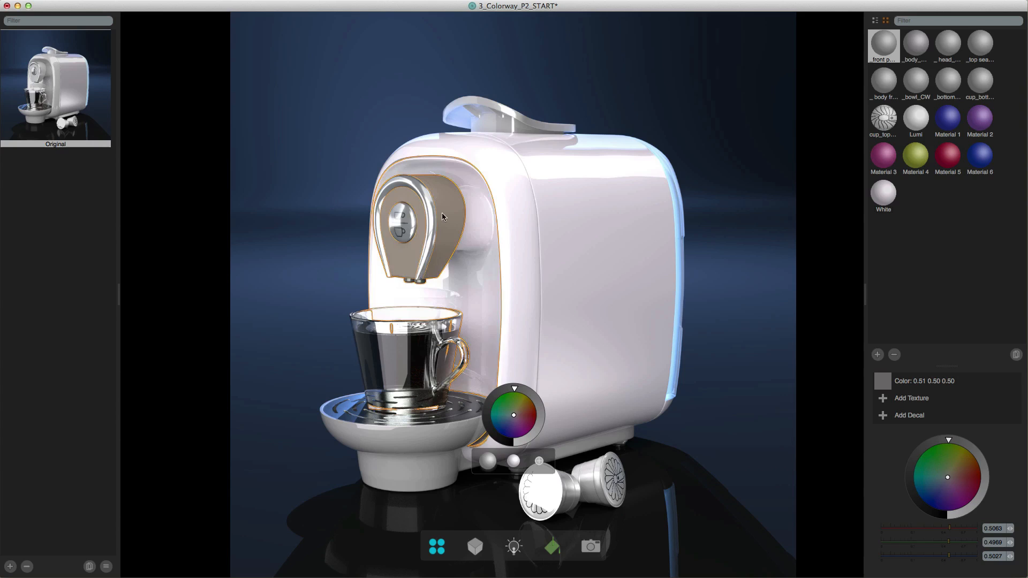
pyautogui.moveTo(883, 193); pyautogui.dragTo(439, 225)
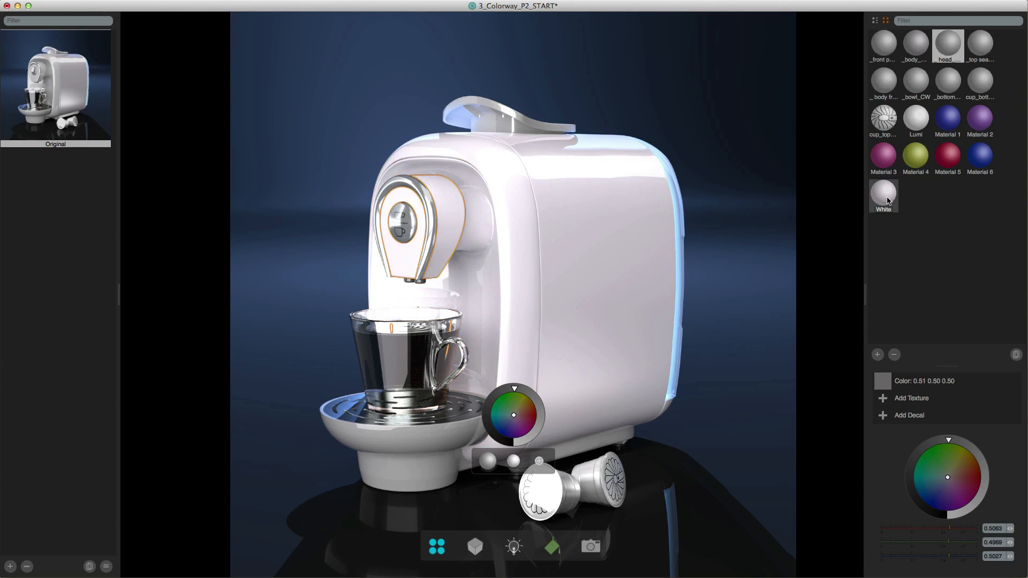
pyautogui.click(534, 121)
pyautogui.moveTo(876, 198); pyautogui.dragTo(502, 119)
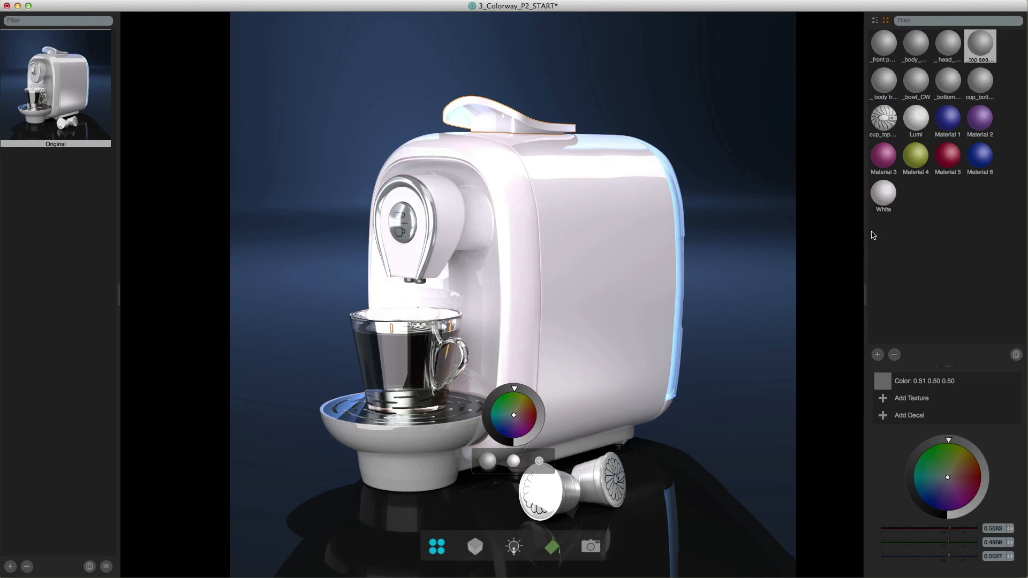
# - Change the White material's color to pink, 1.00 0.14 0.64, to recolor all the parts that share it
pyautogui.click(884, 202)
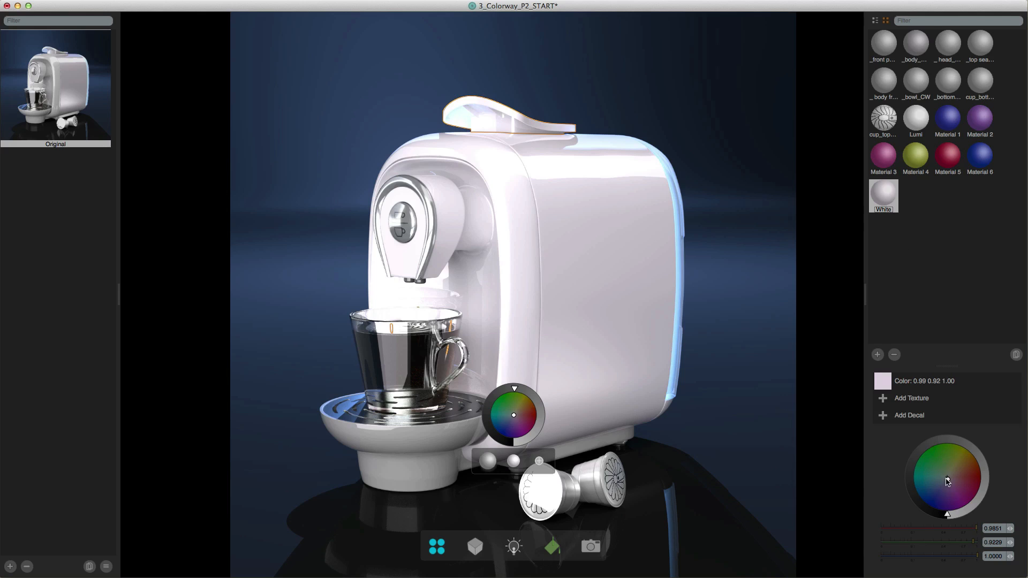
pyautogui.moveTo(948, 481); pyautogui.dragTo(972, 496)
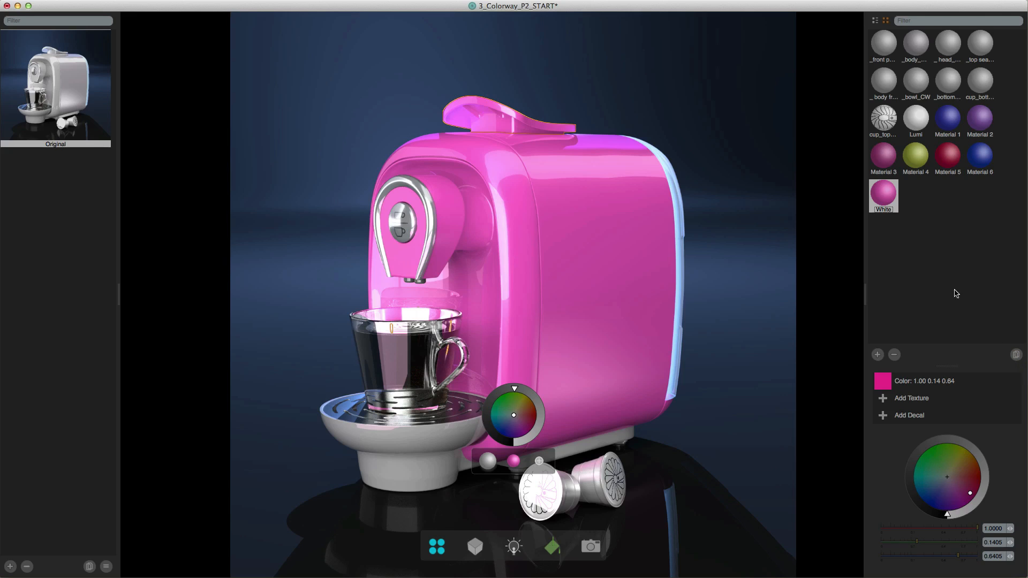
# - Compare the list and thumbnail views of the materials, filter them by Lumi, and clear the filter
pyautogui.click(875, 21)
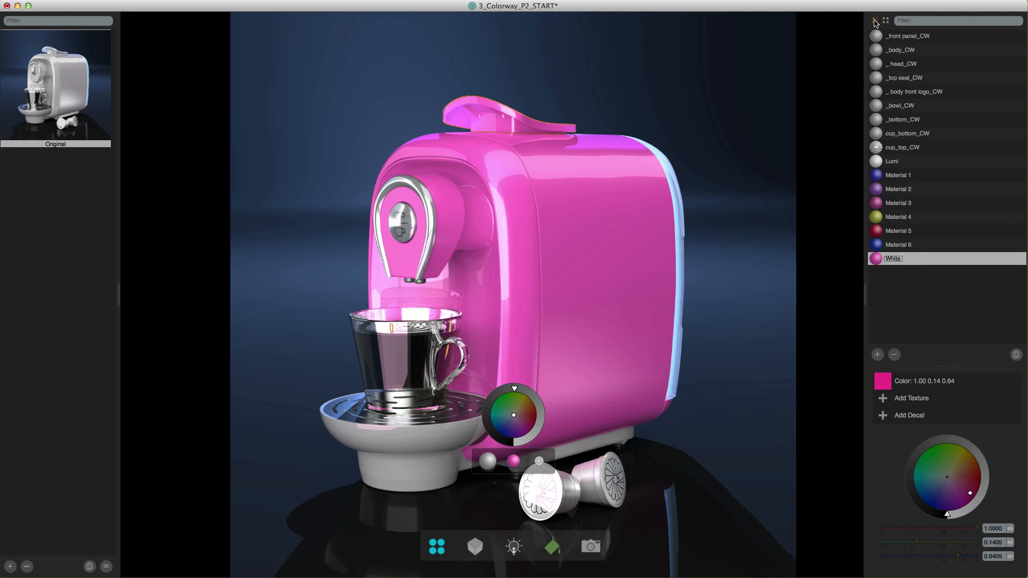
pyautogui.click(886, 20)
pyautogui.click(904, 21)
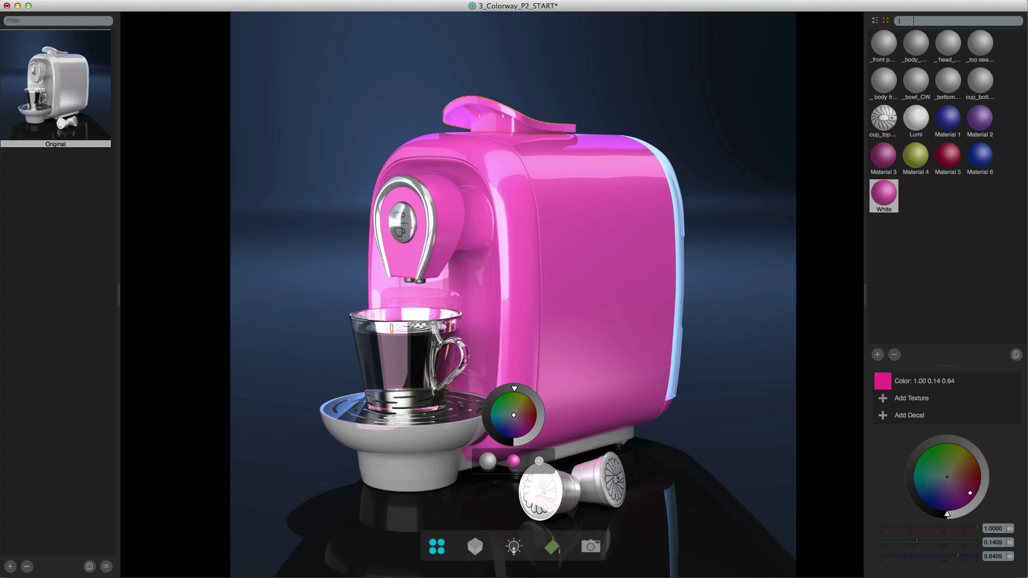
pyautogui.write('Lumi')
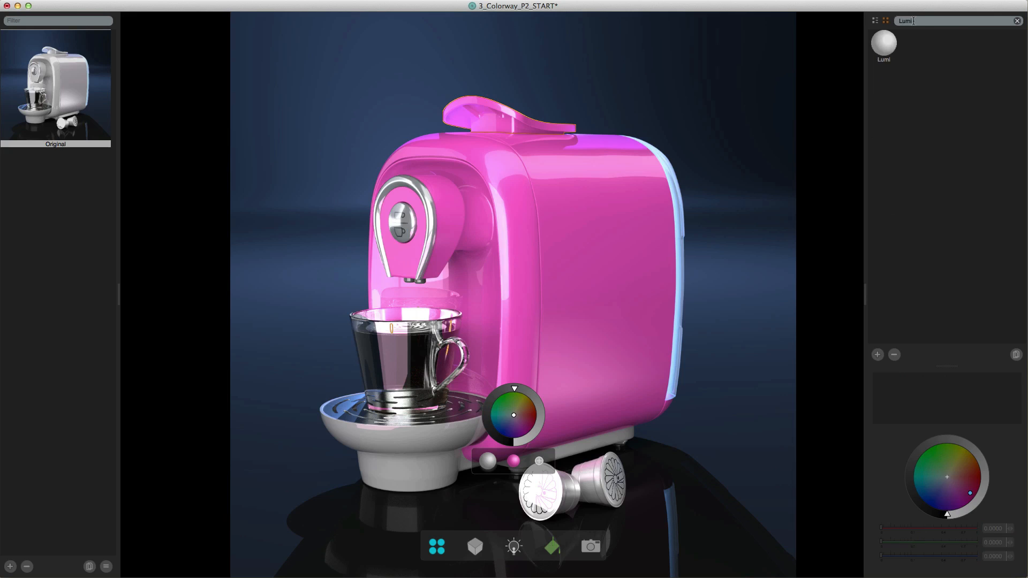
pyautogui.press('BackSpace')
pyautogui.press('BackSpace')
# - Rename the shared White material as Pink
pyautogui.click(884, 194)
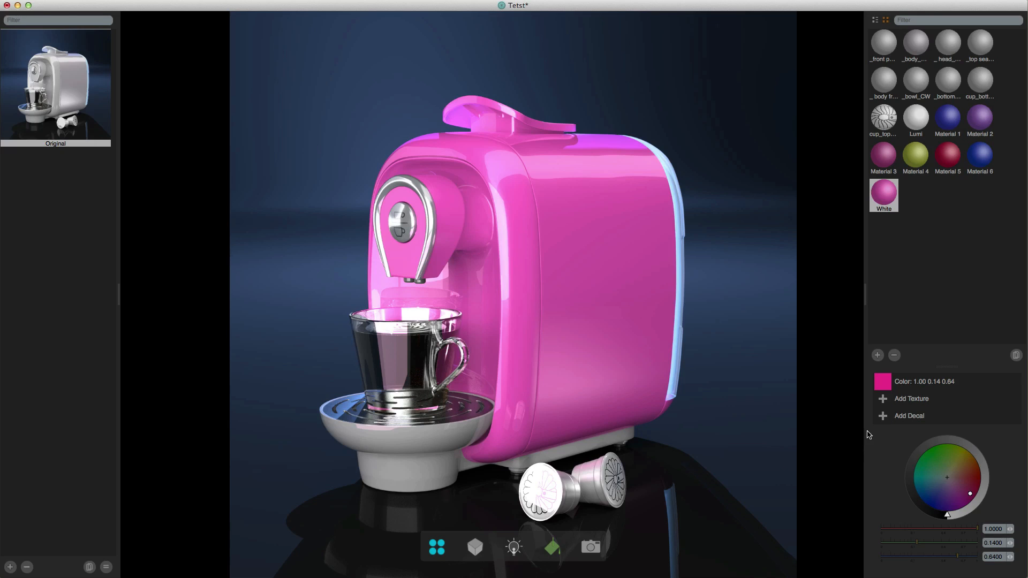
pyautogui.doubleClick(884, 209)
pyautogui.doubleClick(885, 209)
pyautogui.write('Pink')
# - Add a new material variation to the machine's body side panel and color it near white, 0.98 0.95 1.00
pyautogui.click(615, 293)
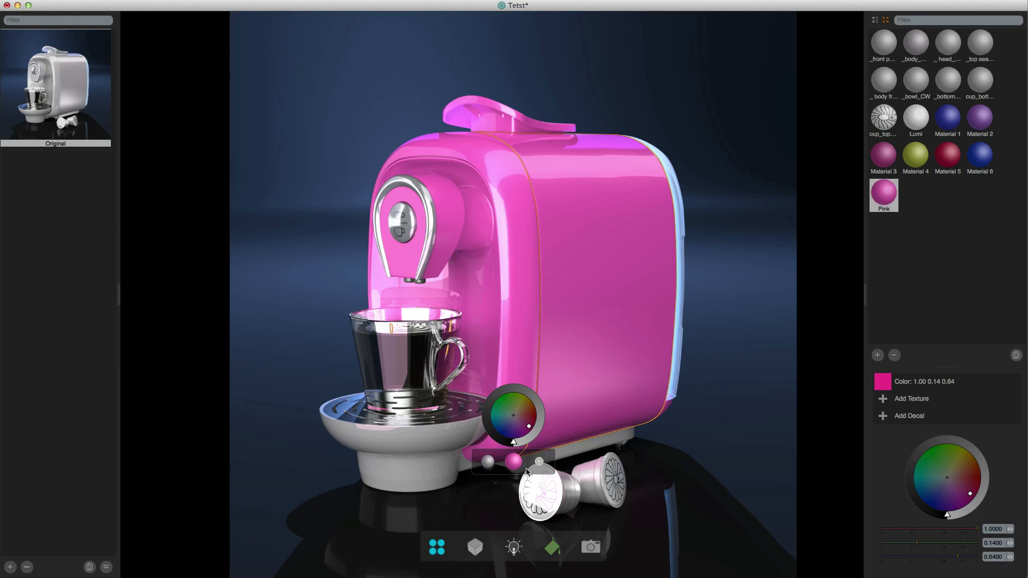
pyautogui.click(539, 461)
pyautogui.moveTo(523, 426); pyautogui.dragTo(513, 418)
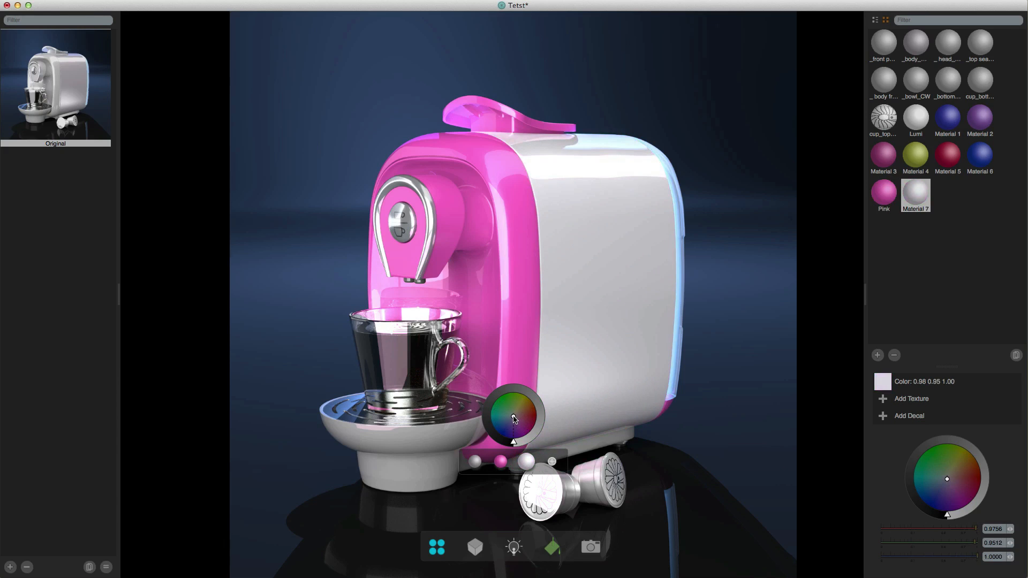
pyautogui.click(630, 333)
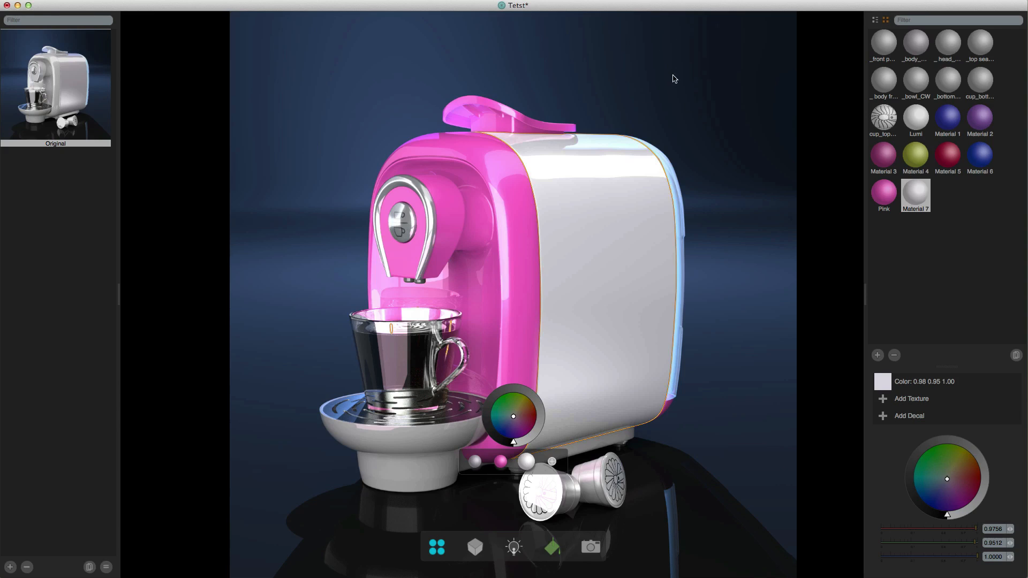
pyautogui.click(710, 85)
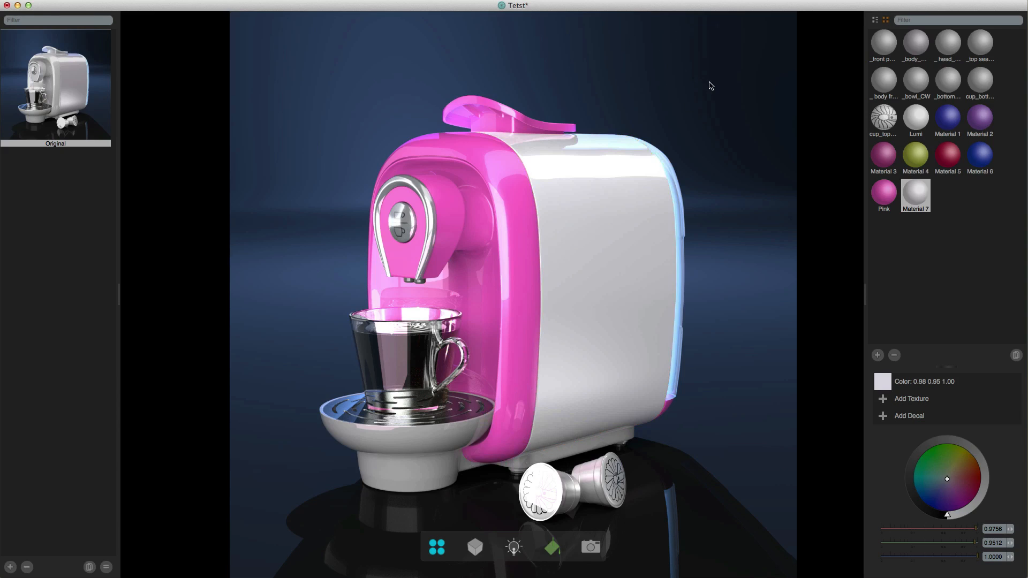
# - Import metal_carbon_fiber_texture.jpg from imported_images as Material 7's texture, tiled about 2.0 and rotated about -24.4
pyautogui.click(916, 197)
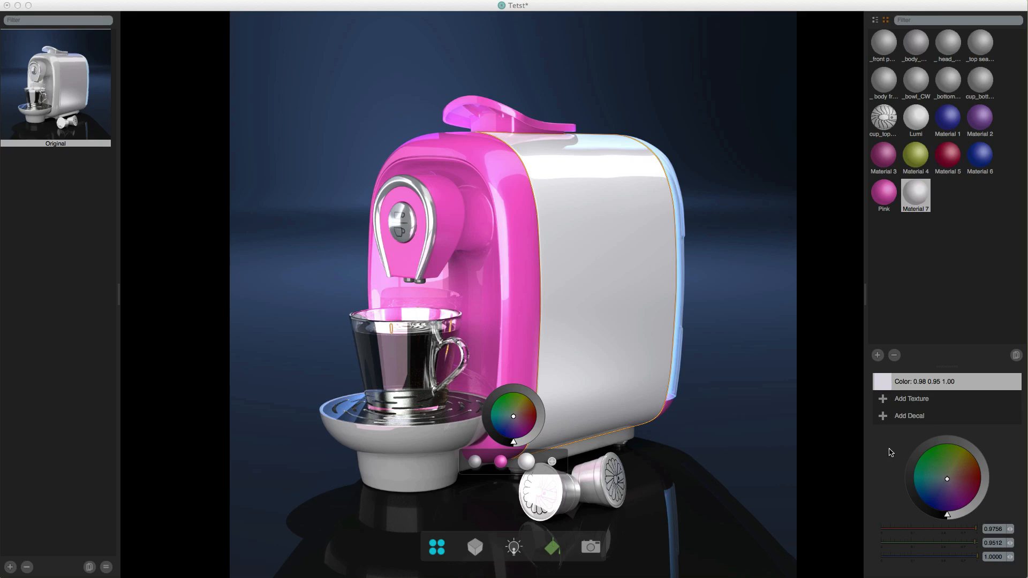
pyautogui.click(909, 401)
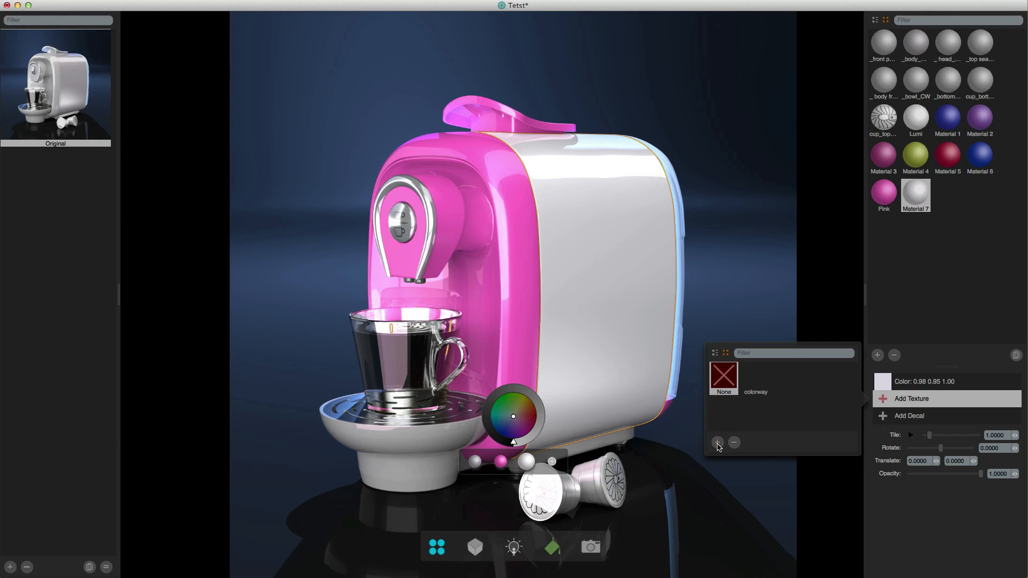
pyautogui.click(717, 443)
pyautogui.click(679, 141)
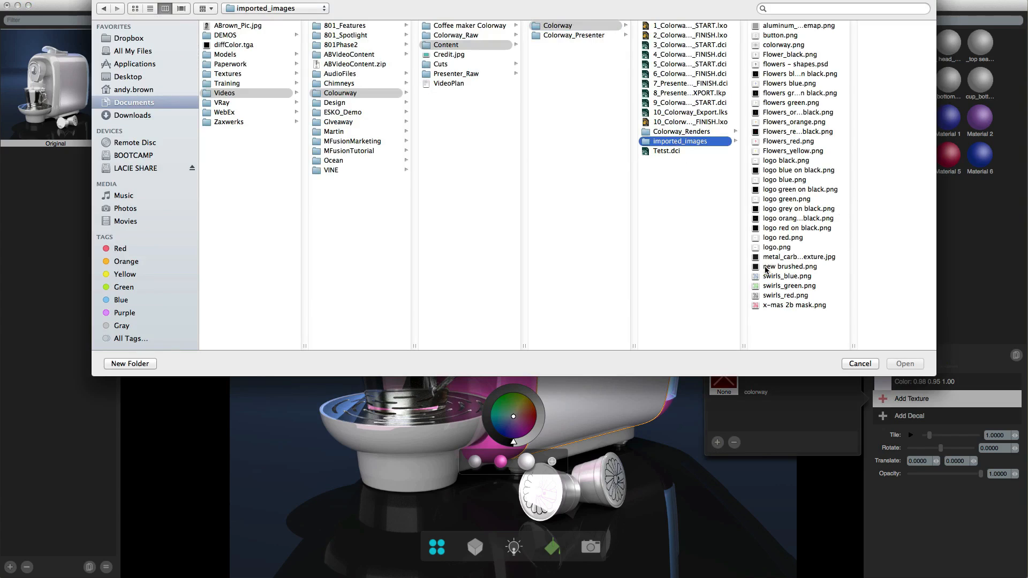
pyautogui.click(788, 259)
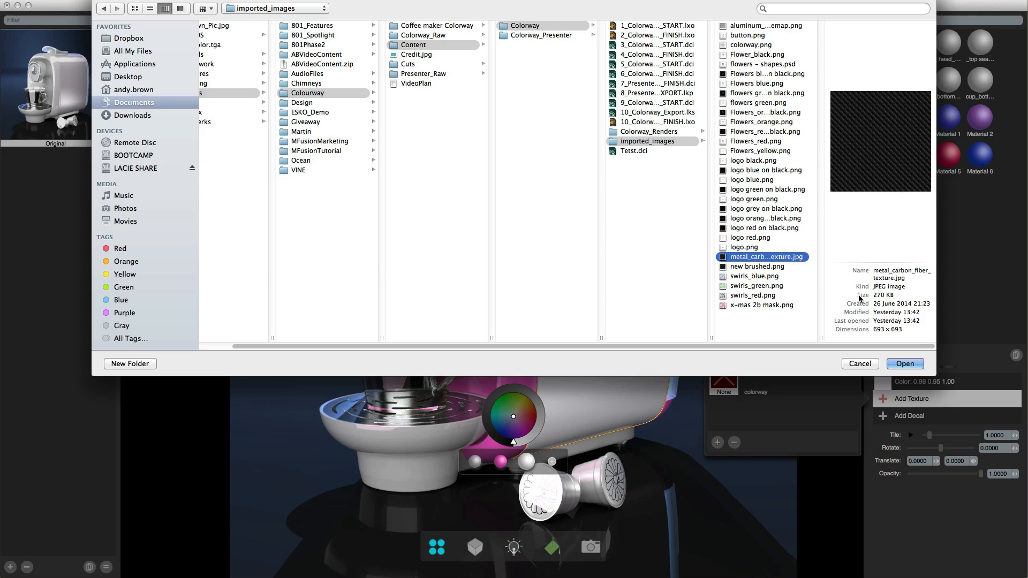
pyautogui.click(904, 364)
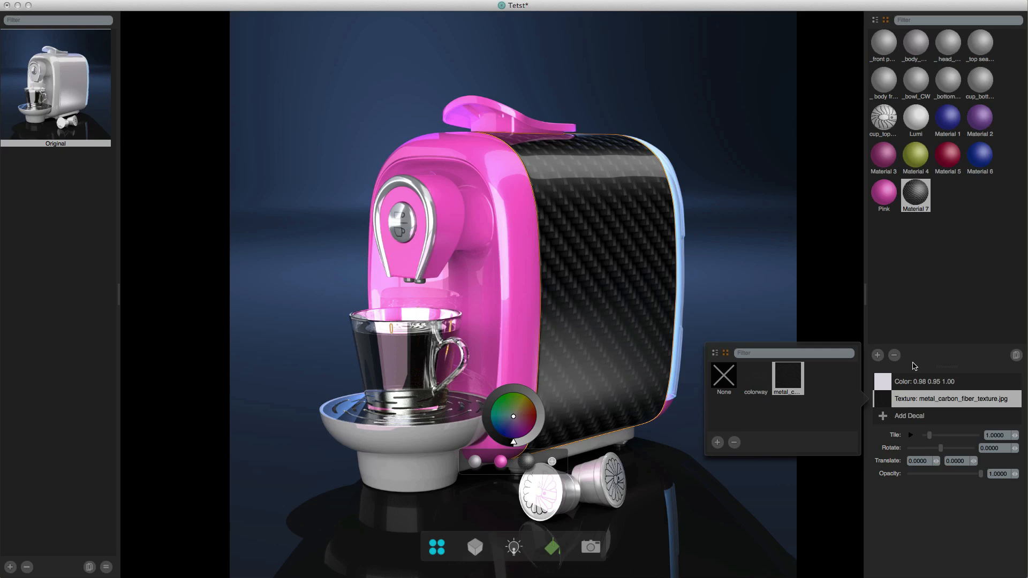
pyautogui.click(922, 517)
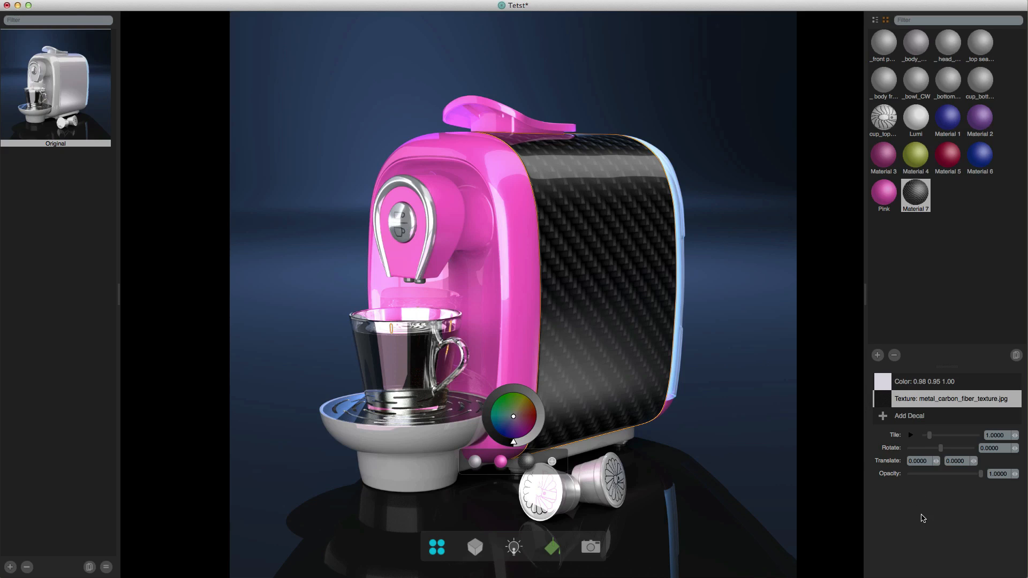
pyautogui.moveTo(931, 441)
pyautogui.mouseDown()
pyautogui.moveTo(947, 453)
pyautogui.moveTo(938, 455)
pyautogui.mouseUp()
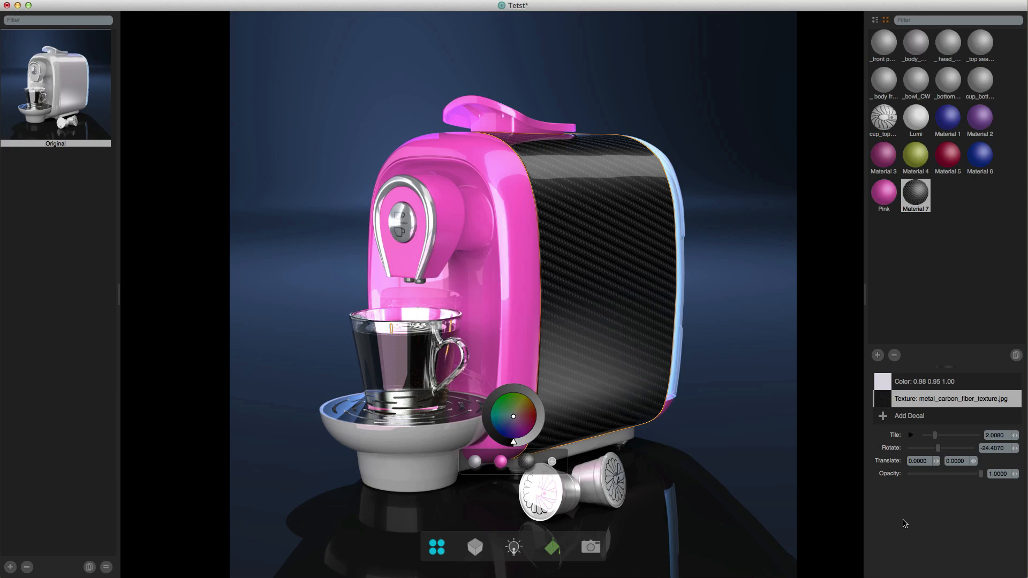
# - Add a near-white material variation, 0.98 0.95 1.00, to the machine's outer front shell
pyautogui.click(522, 266)
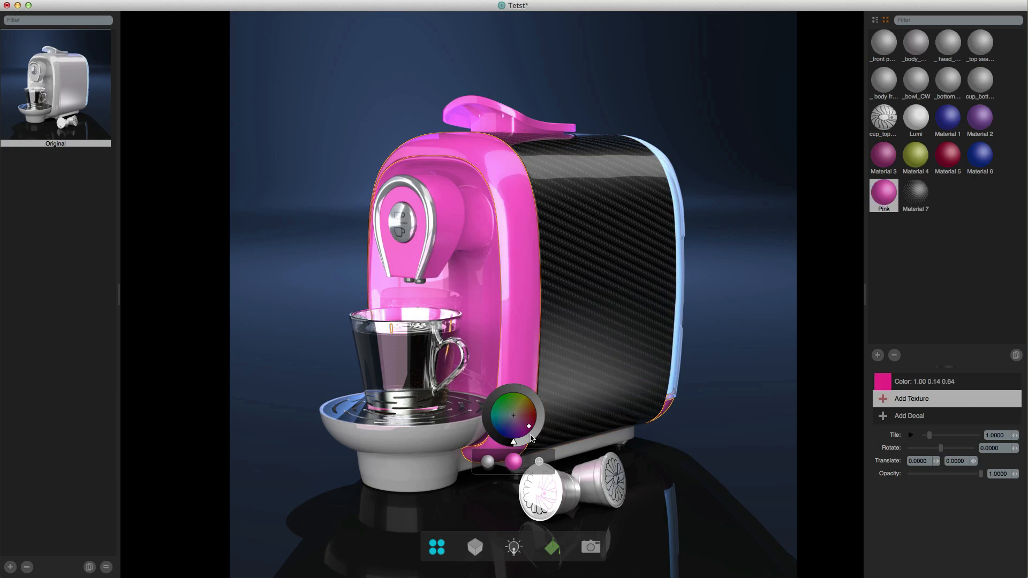
pyautogui.click(539, 462)
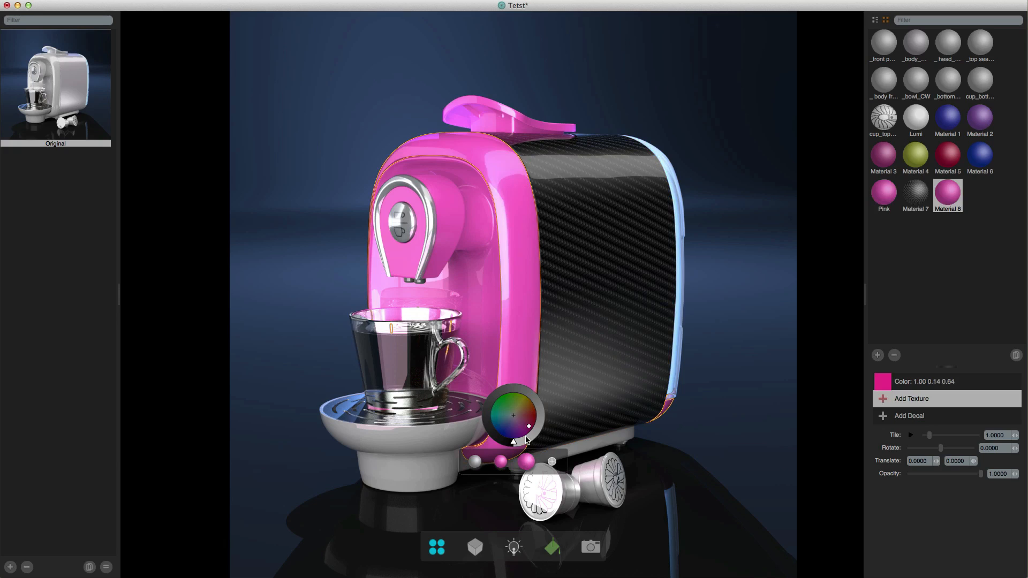
pyautogui.moveTo(529, 426); pyautogui.dragTo(513, 418)
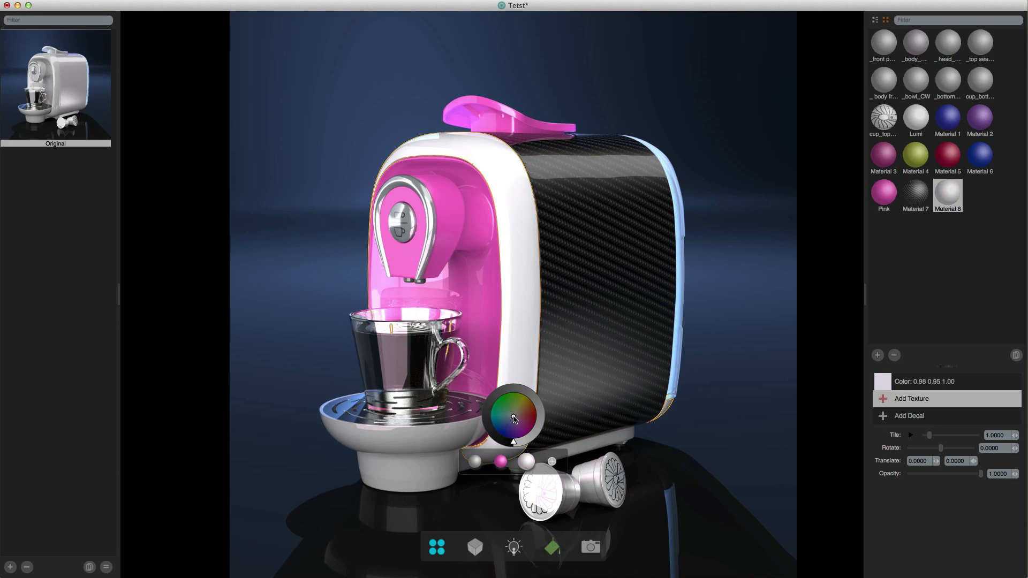
# - Apply metal_carbon_fiber_texture.jpg to Material 8 on the front shell and tile it about 1.9, checking the weave up close
pyautogui.click(924, 403)
pyautogui.click(942, 403)
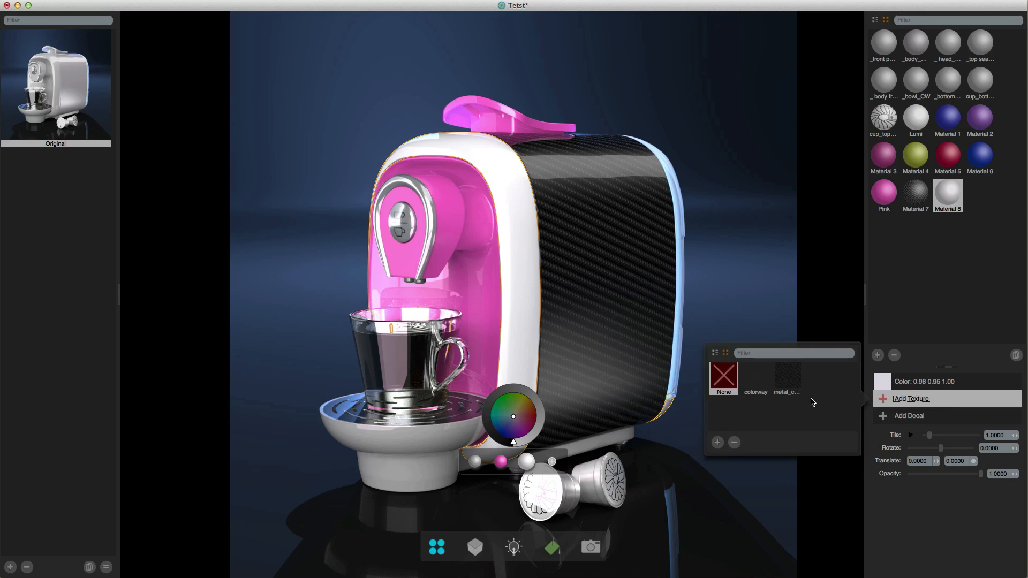
pyautogui.click(792, 378)
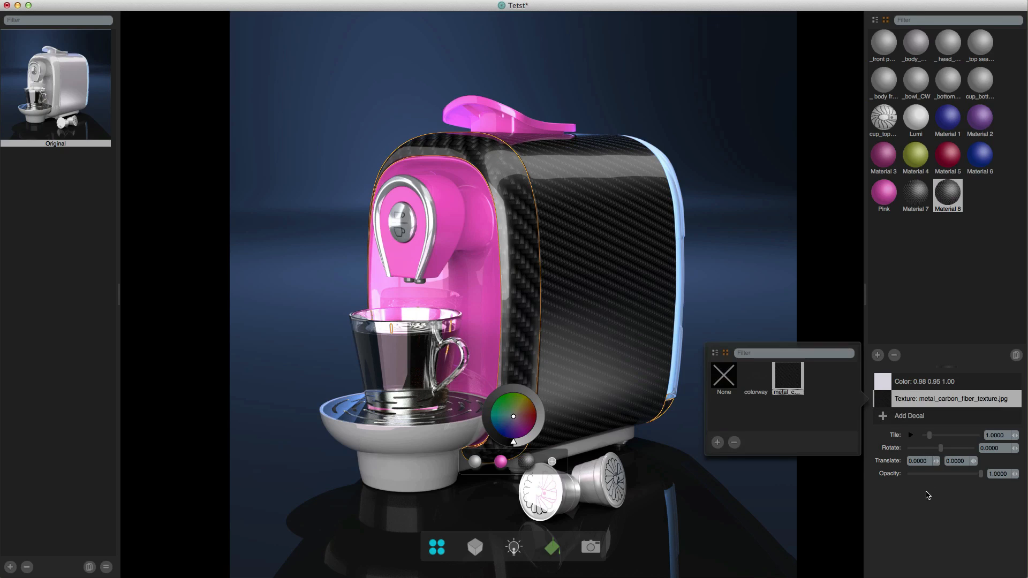
pyautogui.click(927, 506)
pyautogui.moveTo(928, 436); pyautogui.dragTo(934, 436)
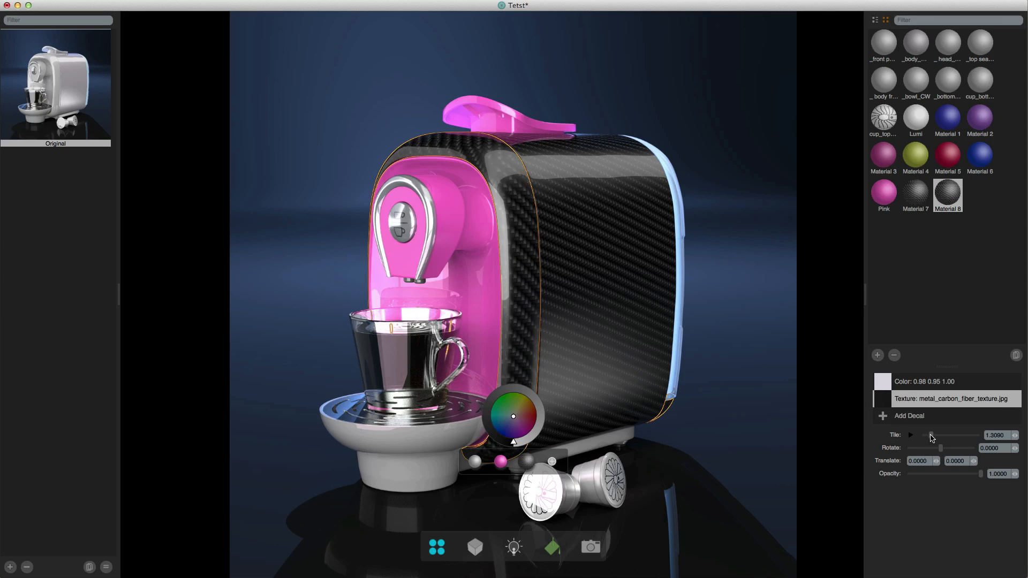
pyautogui.scroll(10, 480, 159)
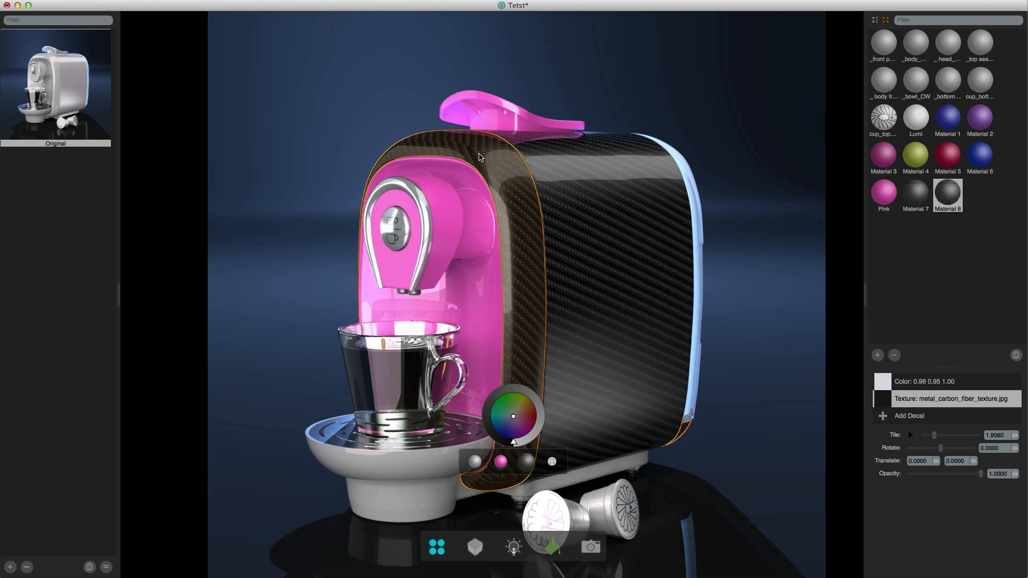
pyautogui.scroll(5, 479, 159)
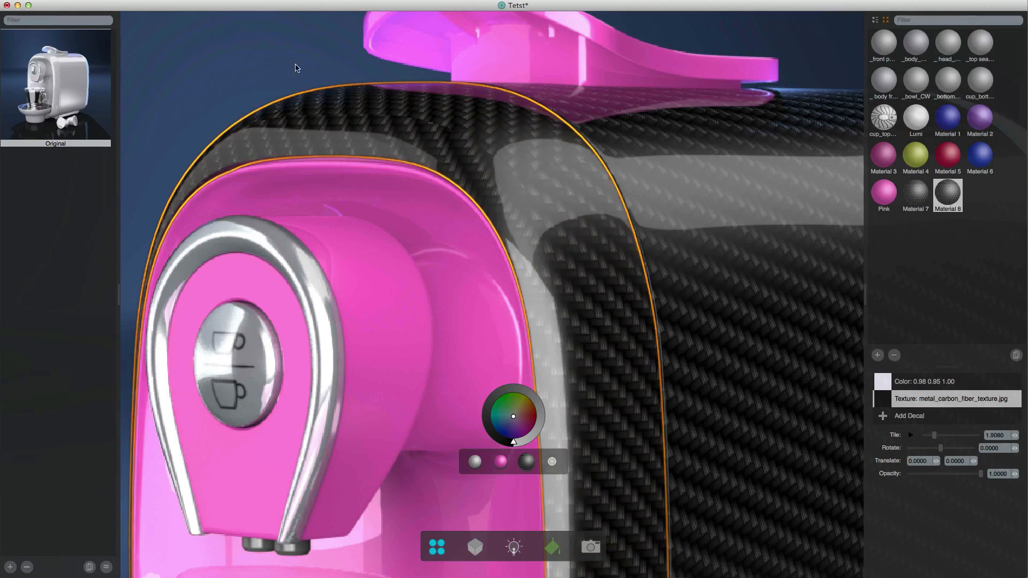
pyautogui.click(339, 198)
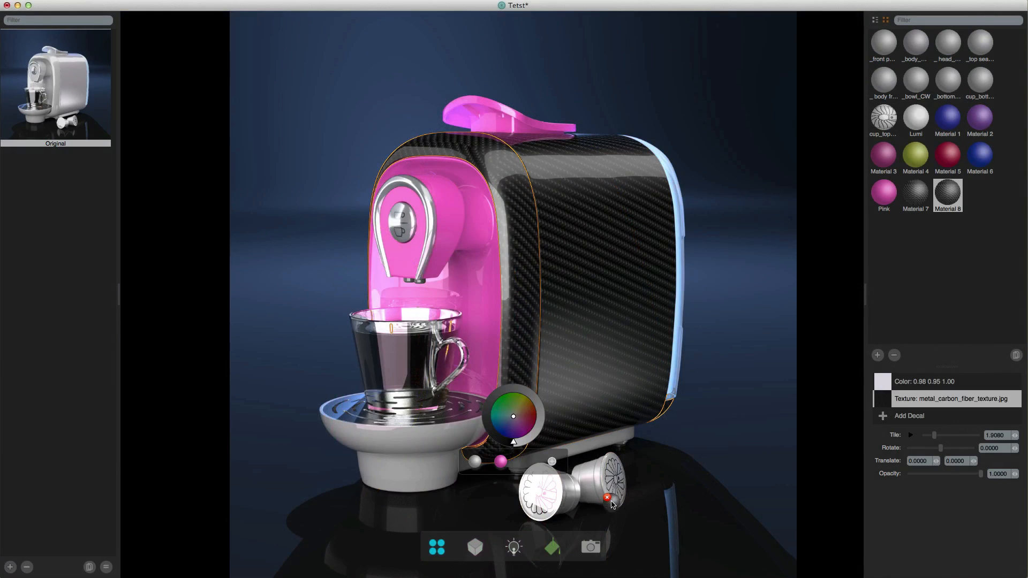
# - Remove the carbon fiber variation from the front shell, and set Material 7's base color to white, 1.00 1.00 1.00
pyautogui.press('super+z')
pyautogui.click(577, 390)
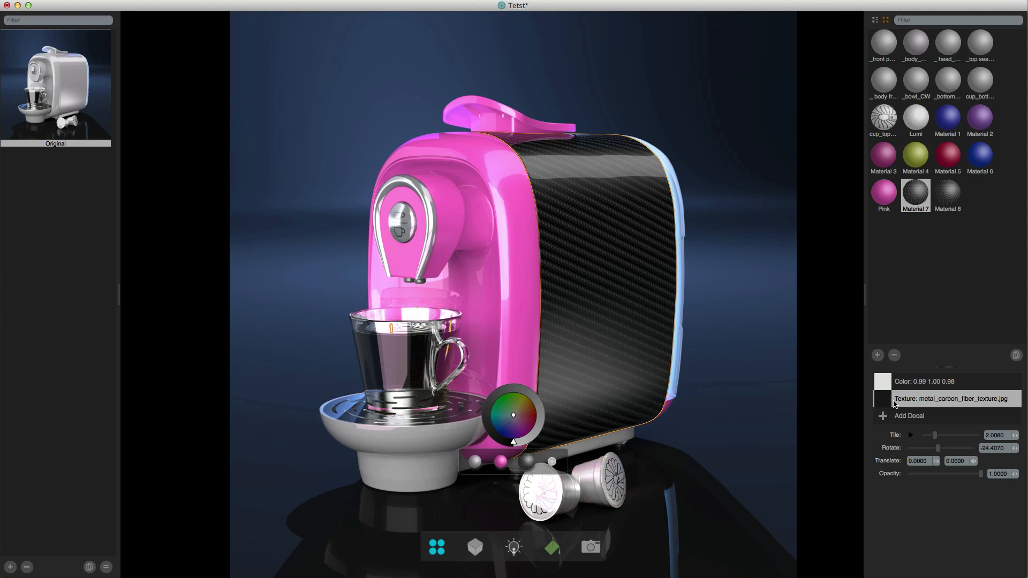
pyautogui.click(911, 382)
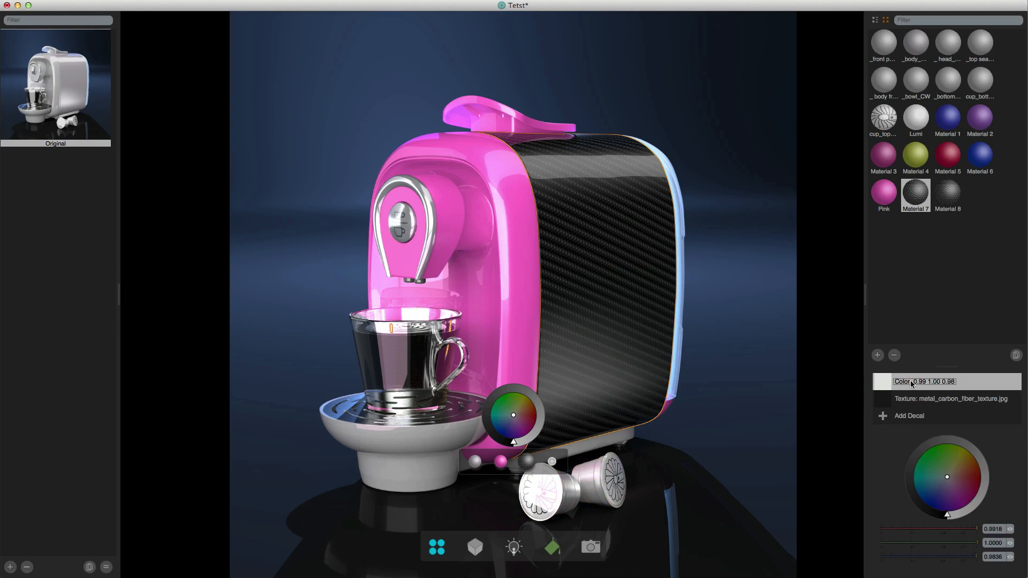
pyautogui.moveTo(950, 478)
pyautogui.mouseDown()
pyautogui.moveTo(979, 456)
pyautogui.moveTo(980, 471)
pyautogui.moveTo(967, 451)
pyautogui.moveTo(937, 449)
pyautogui.moveTo(971, 459)
pyautogui.moveTo(979, 476)
pyautogui.moveTo(966, 461)
pyautogui.moveTo(947, 479)
pyautogui.mouseUp()
pyautogui.click(931, 399)
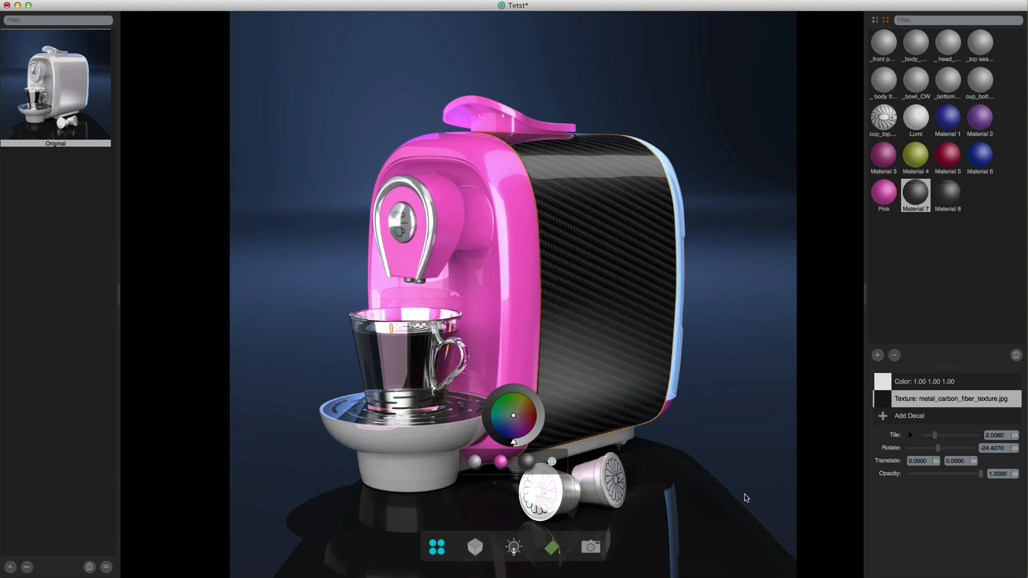
# - Create another variation from the body panel's original gray material and brighten it to a pale pinkish white, 1.00 0.91 0.99
pyautogui.click(474, 463)
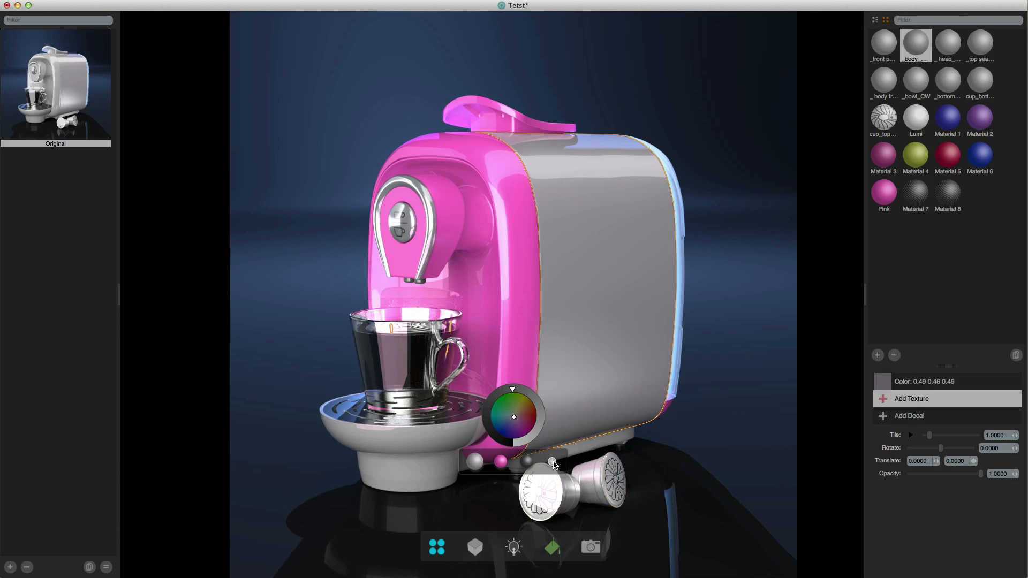
pyautogui.click(553, 462)
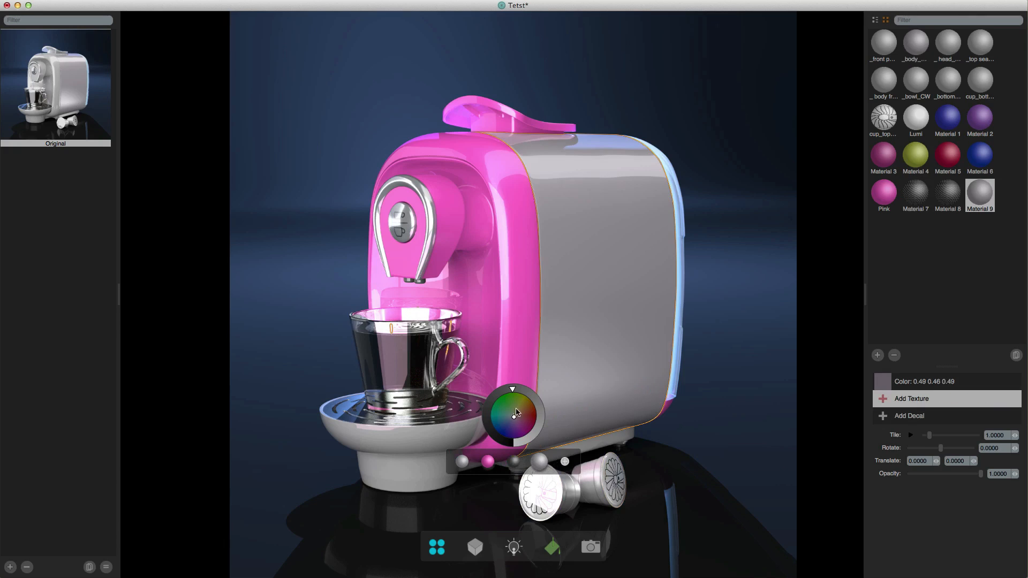
pyautogui.moveTo(513, 391); pyautogui.dragTo(494, 498)
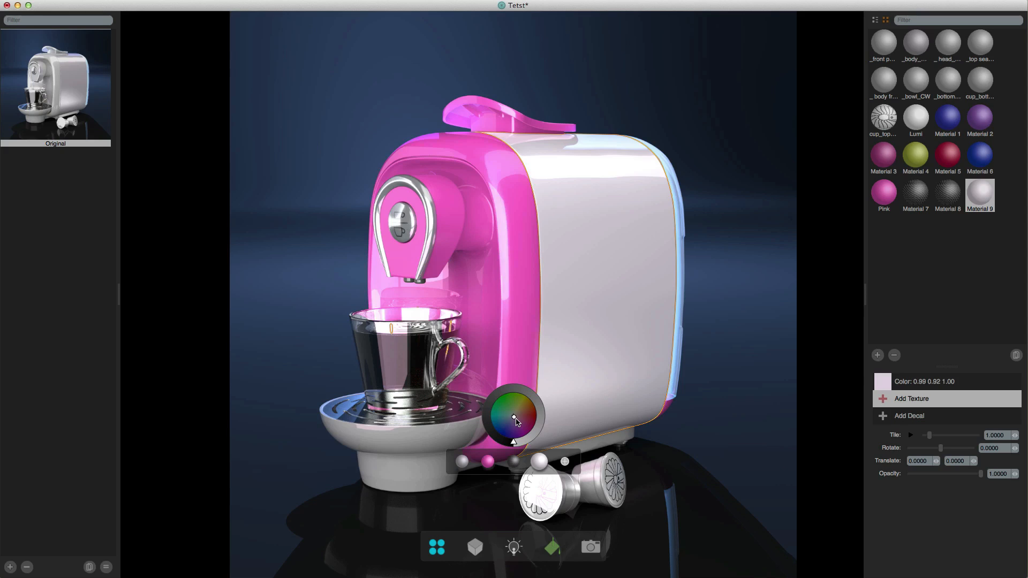
pyautogui.moveTo(515, 417); pyautogui.dragTo(514, 417)
# - Import Flowers_red.png from imported_images as Material 9's decal, and shift the material's base color toward neutral white
pyautogui.click(908, 418)
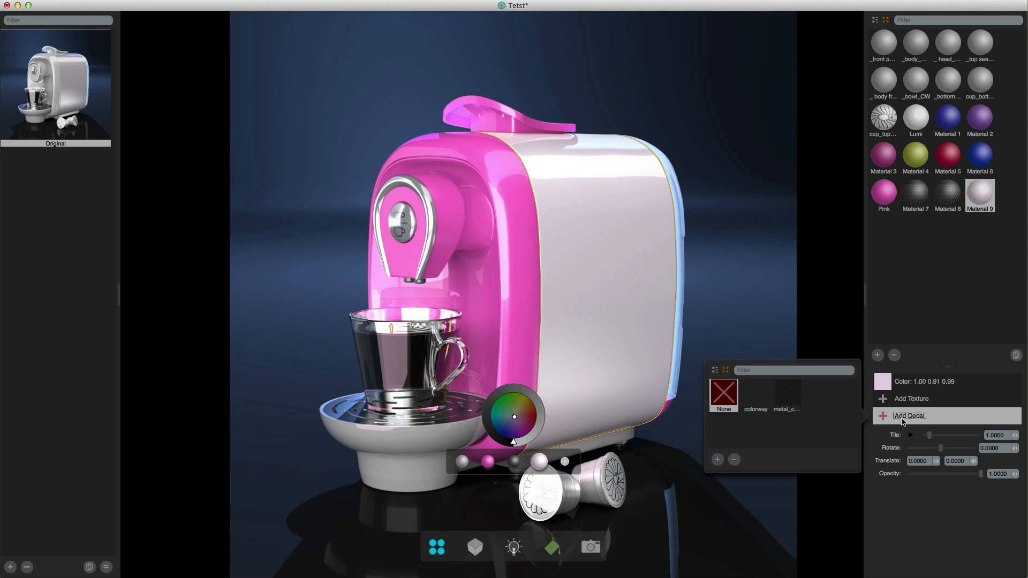
pyautogui.click(718, 460)
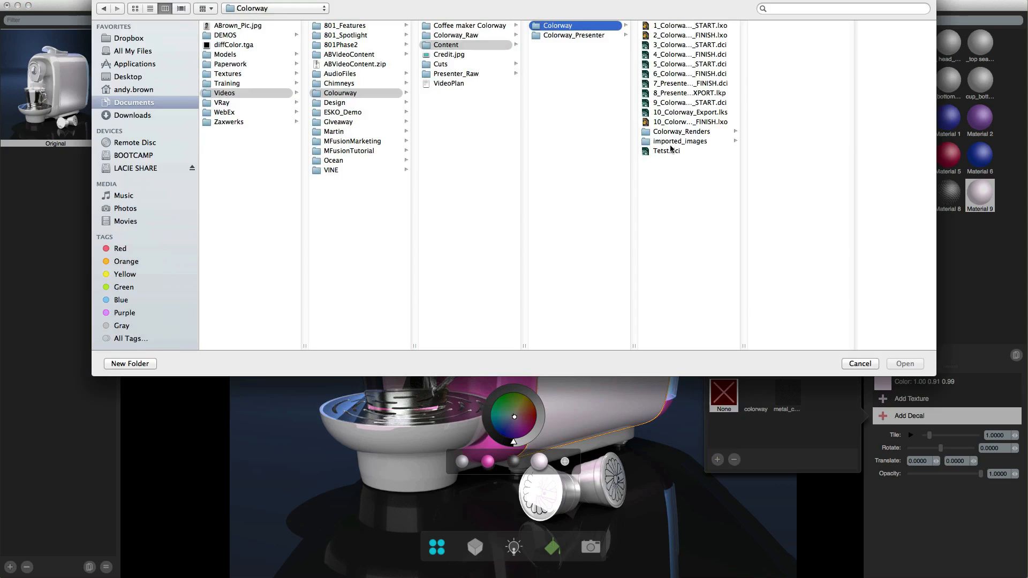
pyautogui.click(670, 142)
pyautogui.click(782, 142)
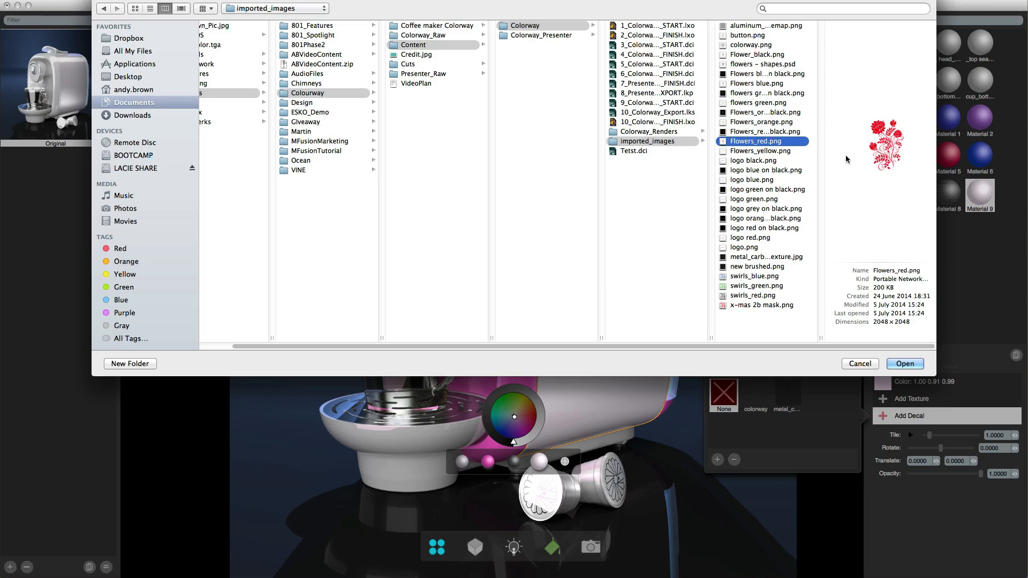
pyautogui.click(905, 363)
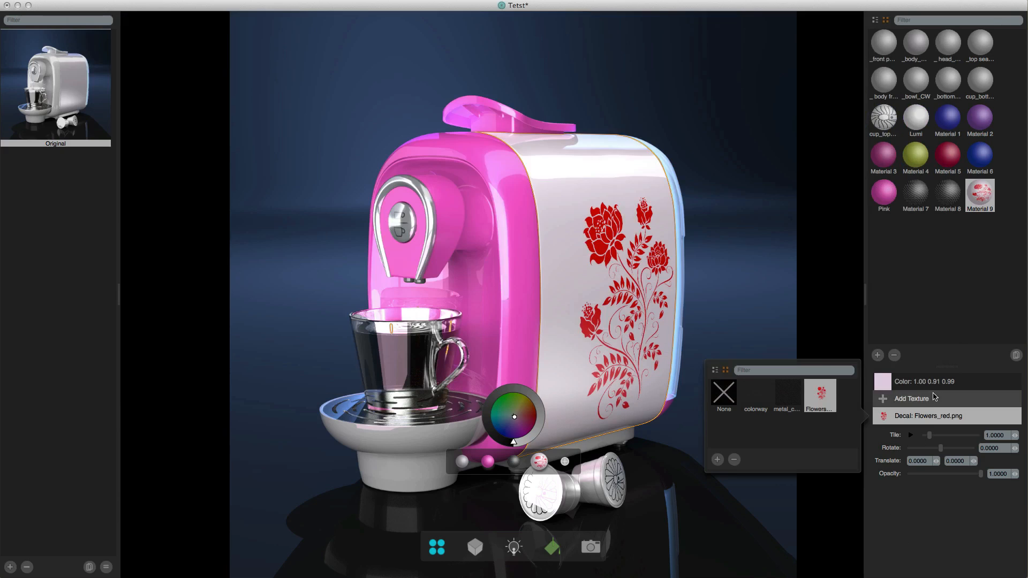
pyautogui.click(934, 390)
pyautogui.moveTo(945, 473)
pyautogui.mouseDown()
pyautogui.moveTo(943, 459)
pyautogui.moveTo(963, 466)
pyautogui.moveTo(966, 479)
pyautogui.moveTo(935, 472)
pyautogui.moveTo(948, 480)
pyautogui.mouseUp()
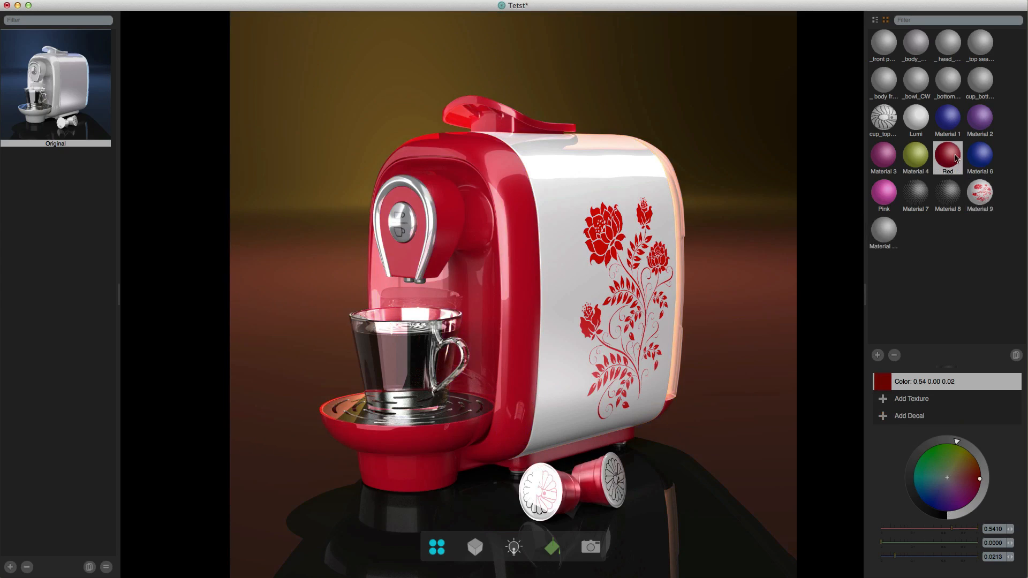
# - Save the red floral design as a new look, and recall the Original look for comparison
pyautogui.click(517, 281)
pyautogui.click(10, 567)
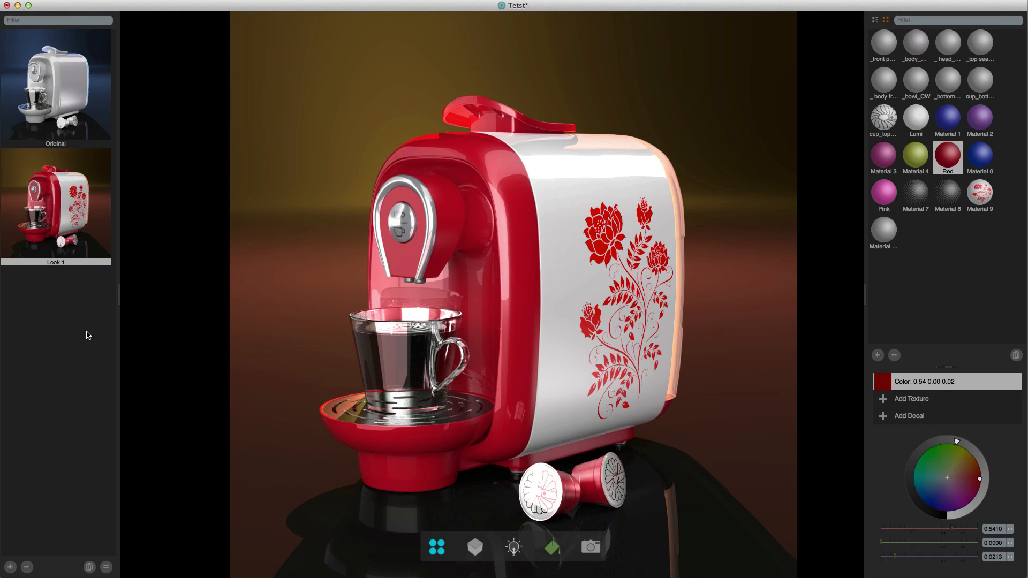
pyautogui.click(54, 103)
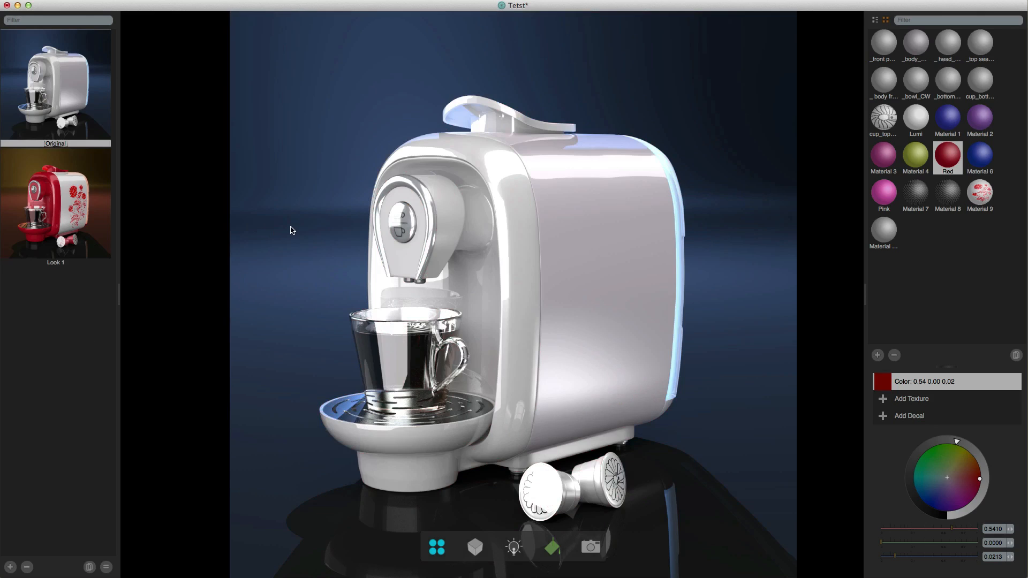
# - Duplicate Look 1 and load the copy
pyautogui.click(65, 218)
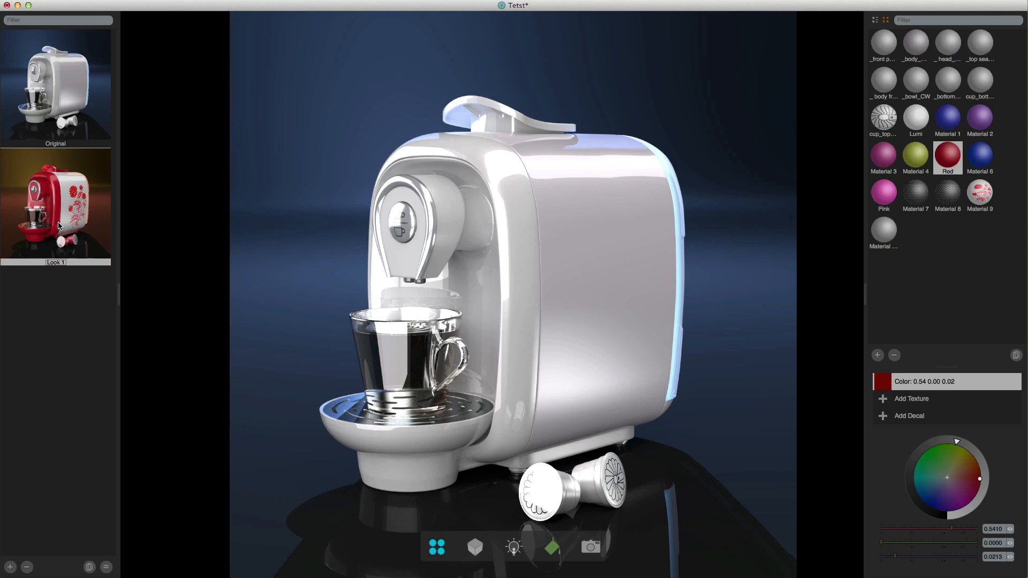
pyautogui.doubleClick(58, 226)
pyautogui.click(90, 567)
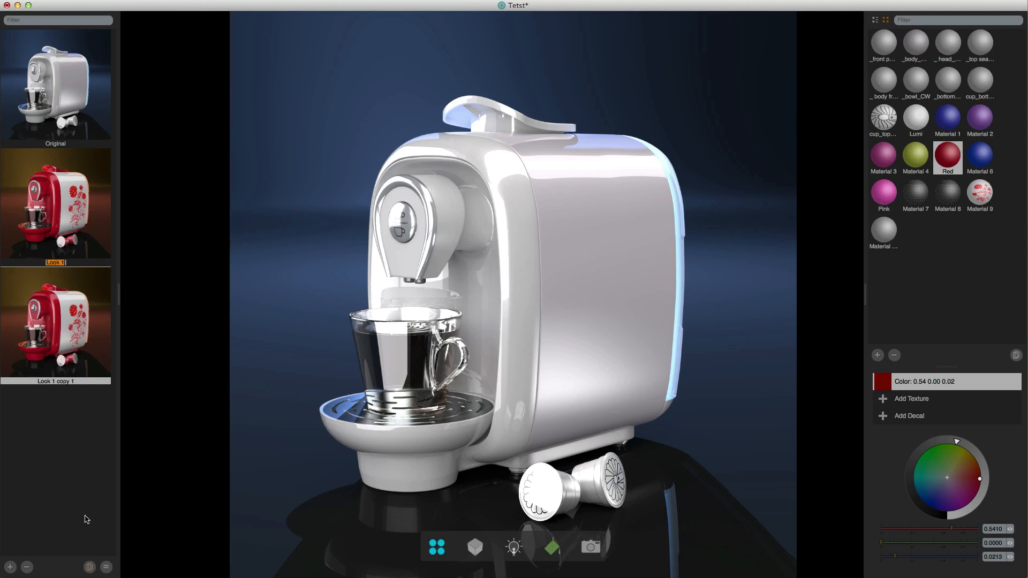
pyautogui.click(58, 339)
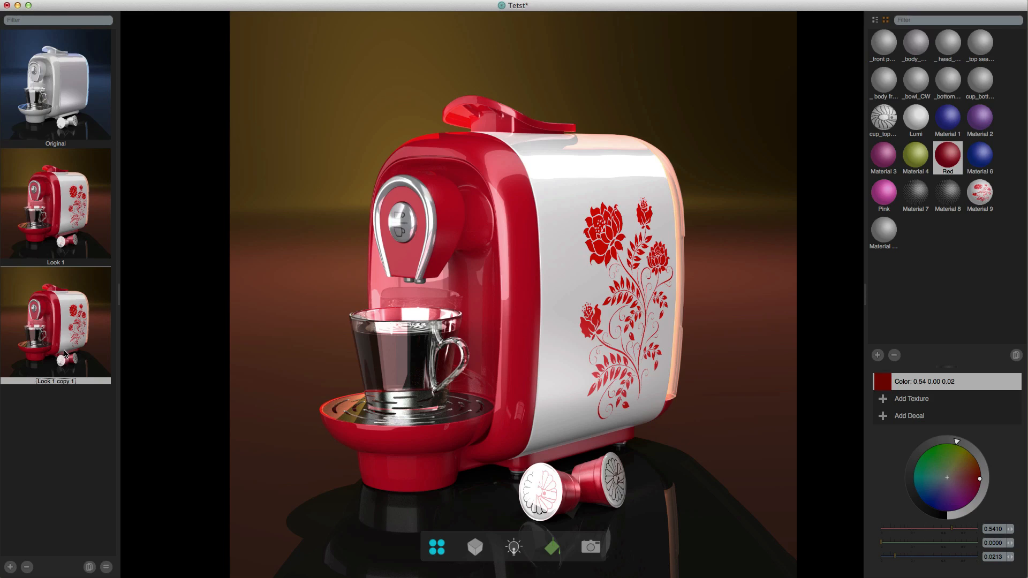
# - Create a material variation for the inner front panel, color it pale white, 0.96 0.93 1.00, and update the copied look with it
pyautogui.click(466, 290)
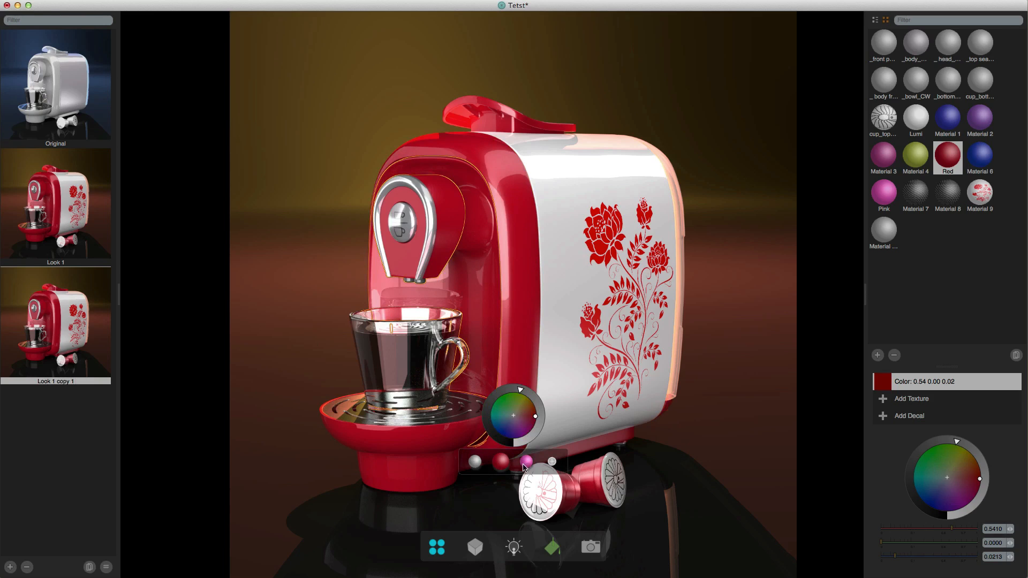
pyautogui.click(552, 462)
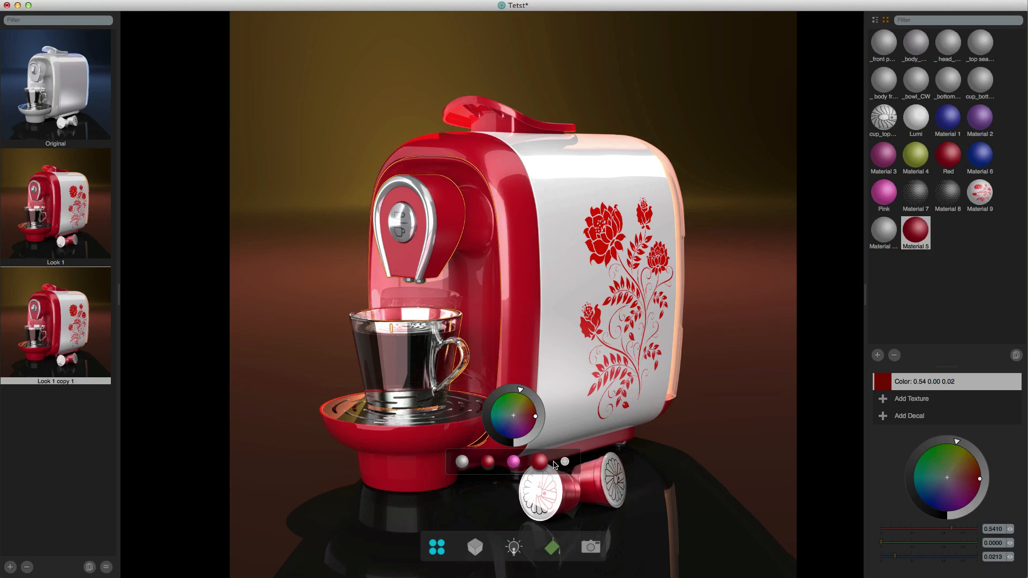
pyautogui.moveTo(530, 439)
pyautogui.mouseDown()
pyautogui.moveTo(514, 442)
pyautogui.moveTo(514, 419)
pyautogui.mouseUp()
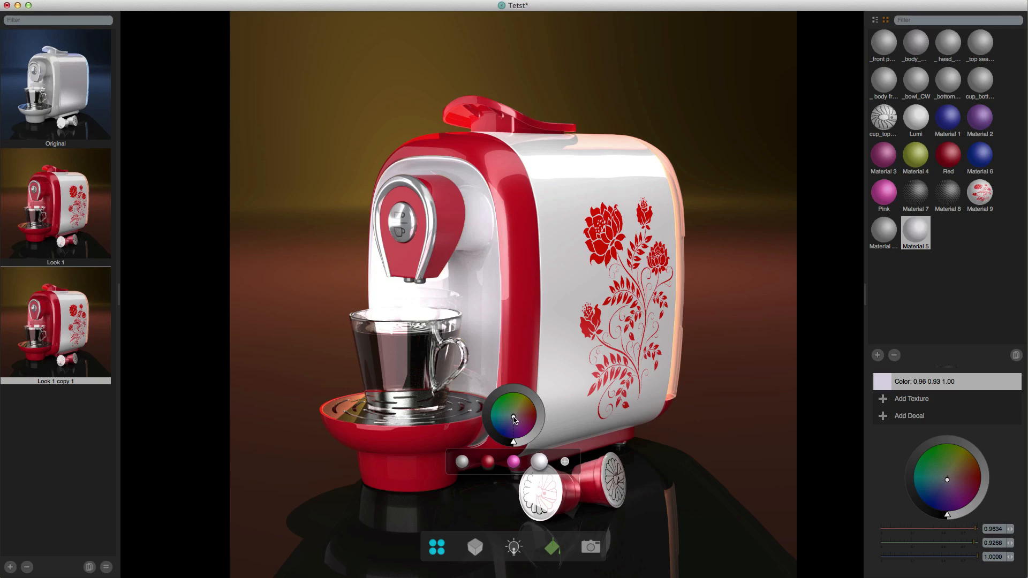
pyautogui.click(197, 432)
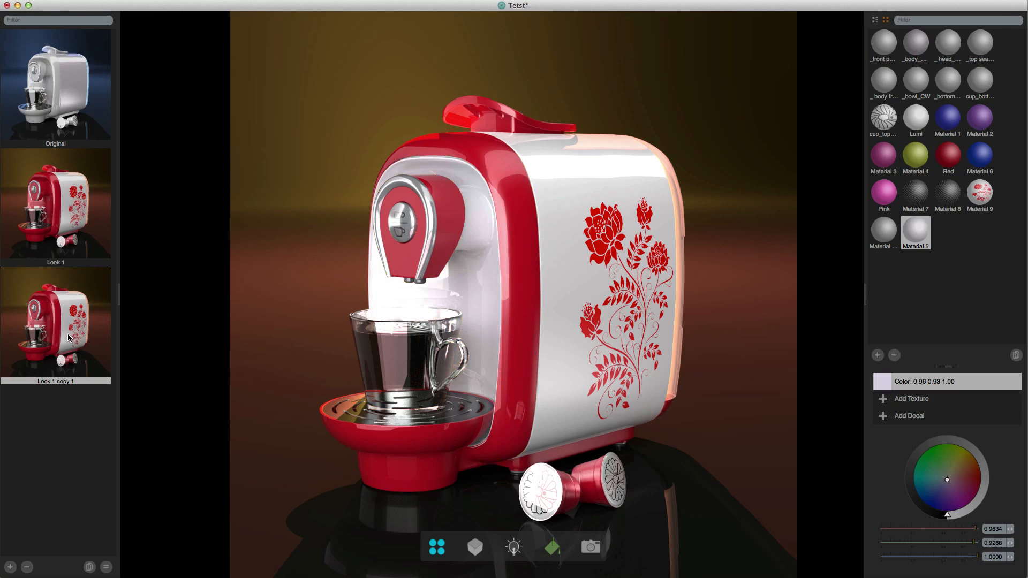
pyautogui.click(107, 567)
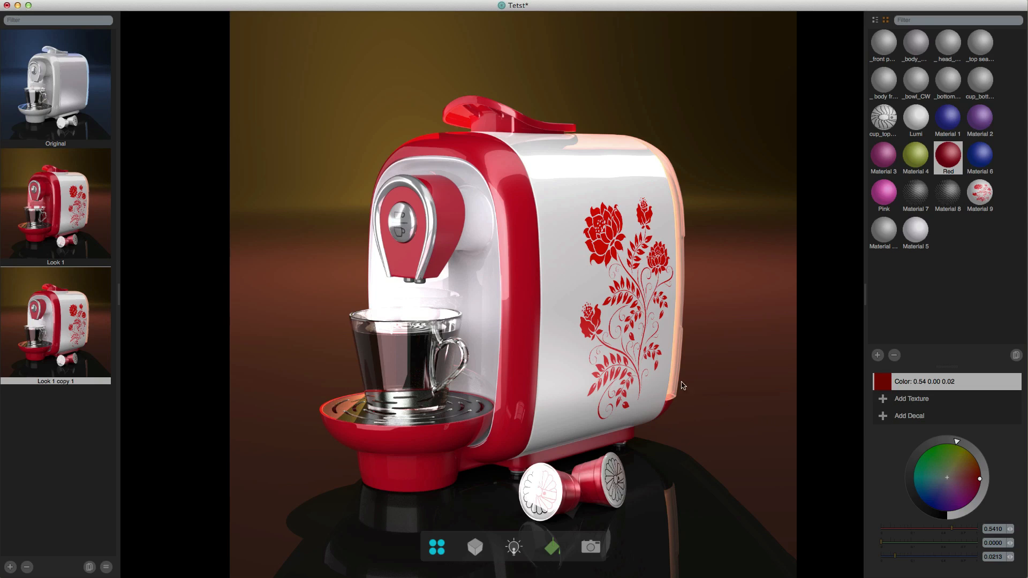
# - Try recoloring the shared Red material to purple, 0.54 0.09 0.53, across the looks, and undo the change
pyautogui.click(517, 264)
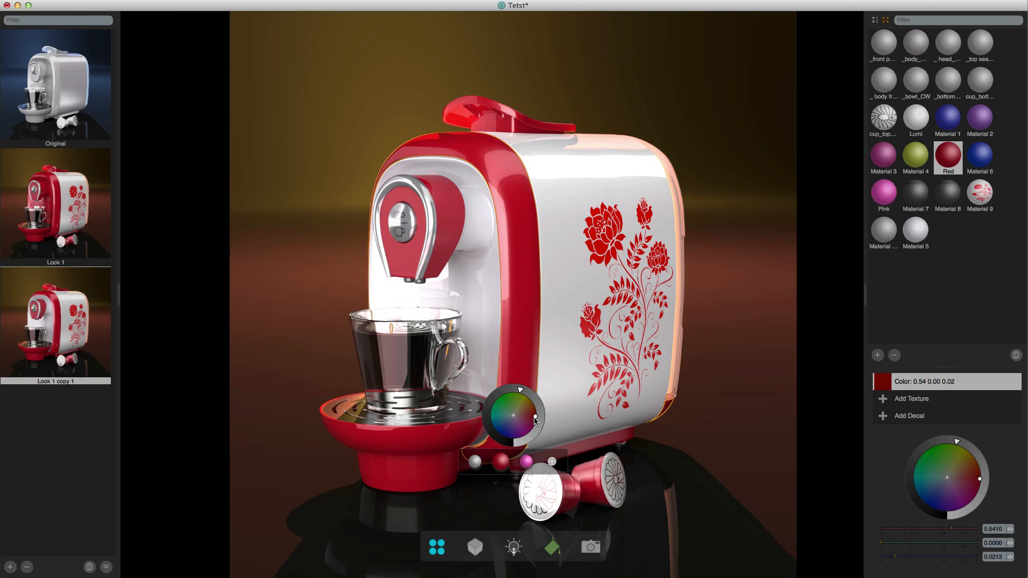
pyautogui.moveTo(535, 418); pyautogui.dragTo(523, 433)
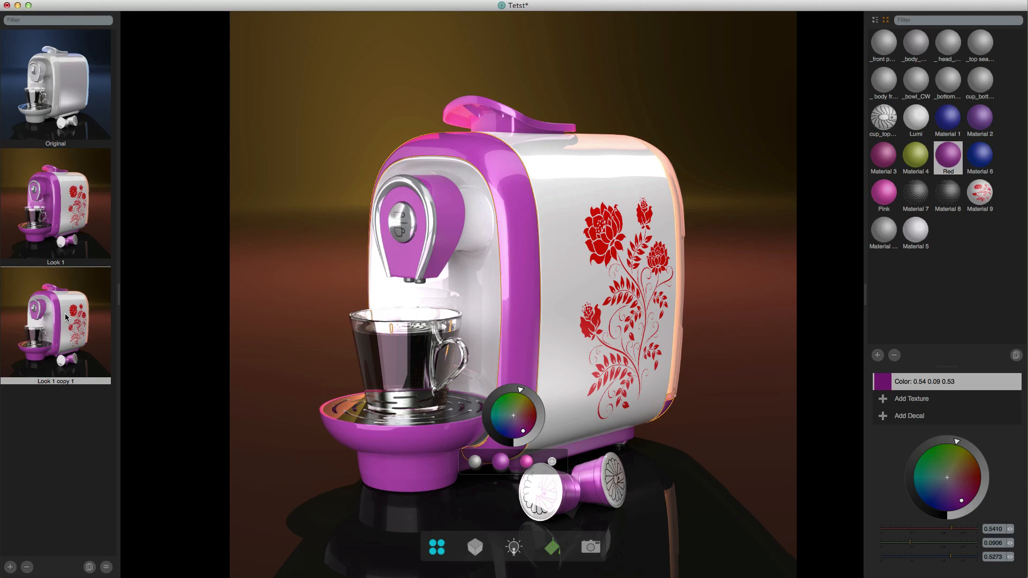
pyautogui.press('super+z')
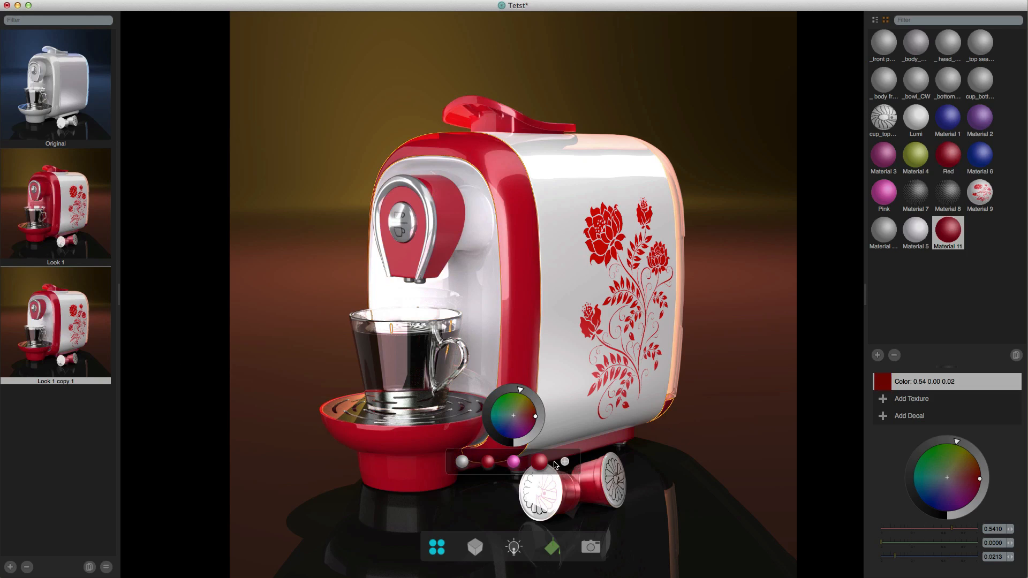
# - Create a separate material variation for the outer front shell, color it green, 0.24 0.54 0.00, and save the result as another look
pyautogui.click(552, 462)
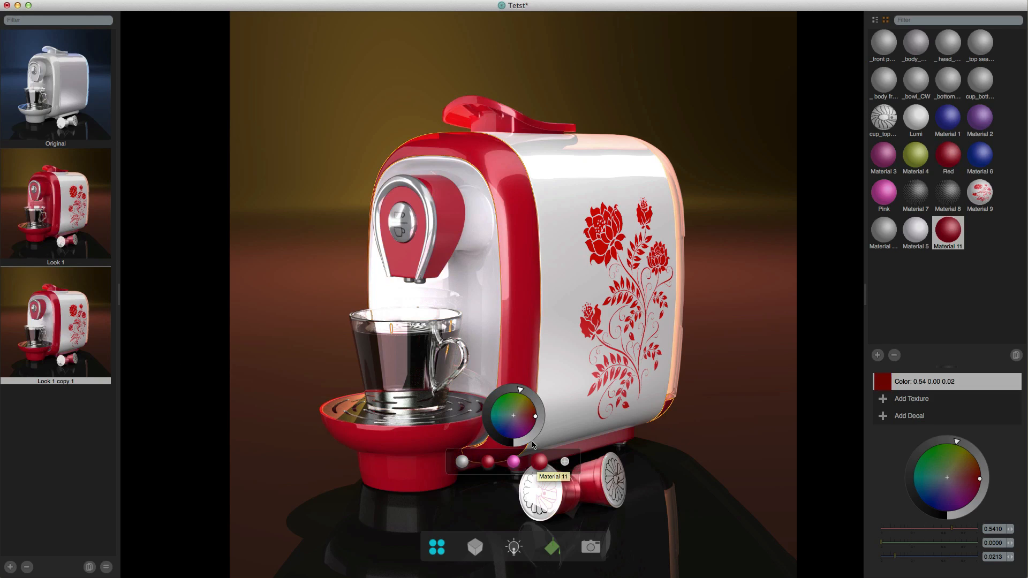
pyautogui.moveTo(533, 420); pyautogui.dragTo(509, 393)
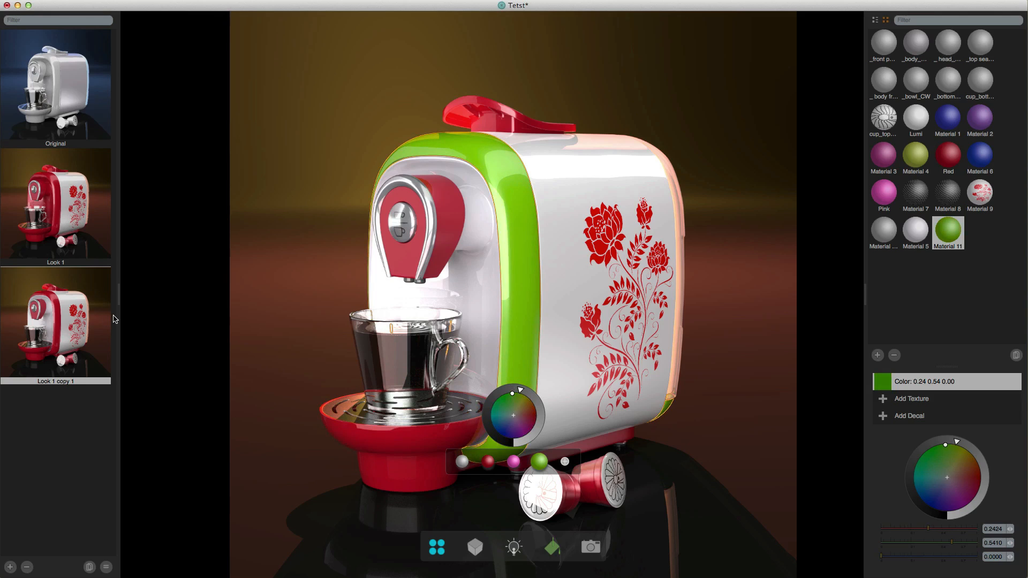
pyautogui.click(101, 421)
pyautogui.click(9, 568)
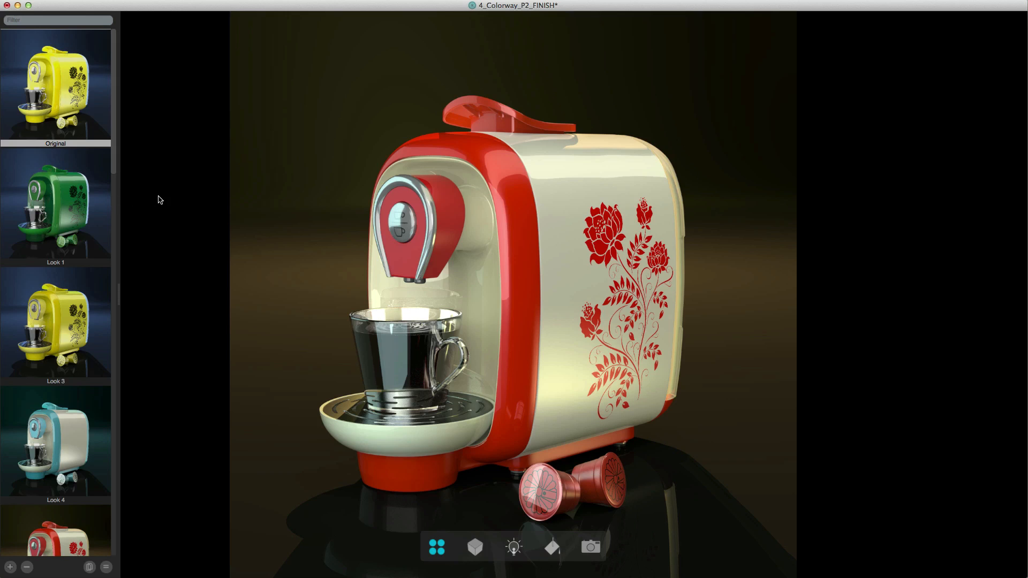
# - Browse the saved looks of the 4_Colorway_P2_FINISH project from Look 1 through Look 5
pyautogui.press('Down')
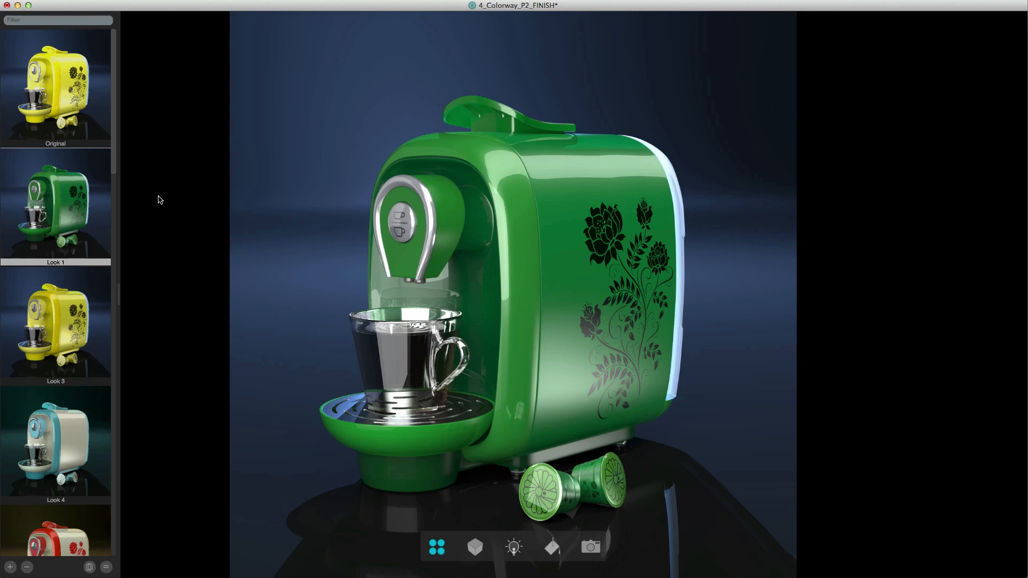
pyautogui.press('Down')
pyautogui.press('Down')
pyautogui.press('Down')
pyautogui.press('Down')
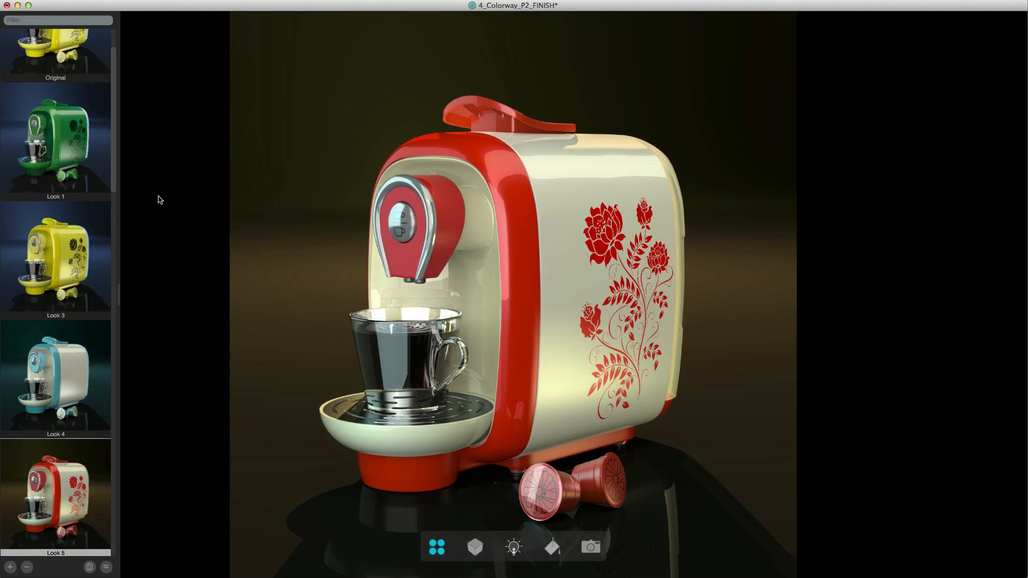
pyautogui.press('Up')
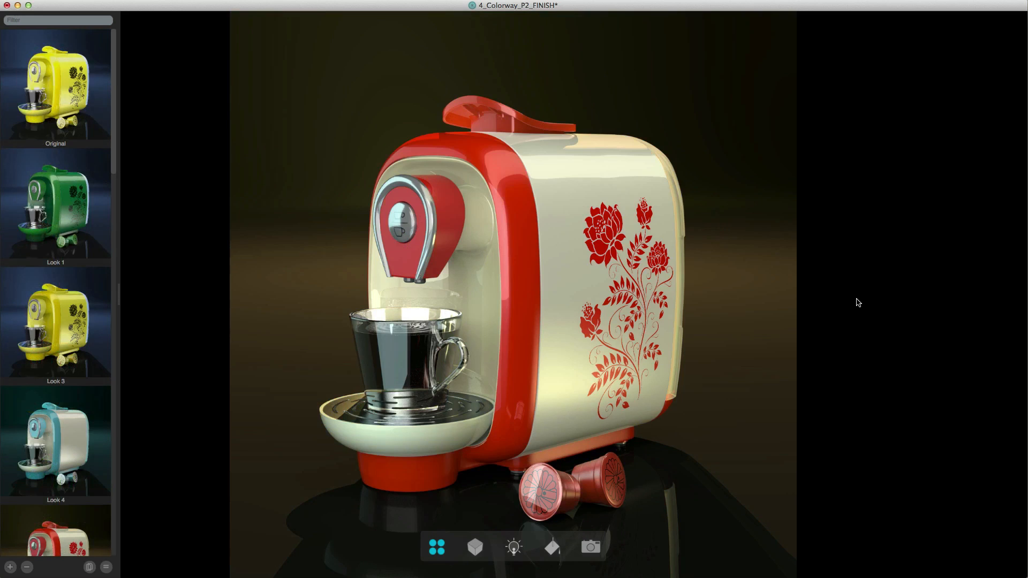
# - Add a Vignette effect to the image with radius 0.5140 and softness 0.1670
pyautogui.click(596, 551)
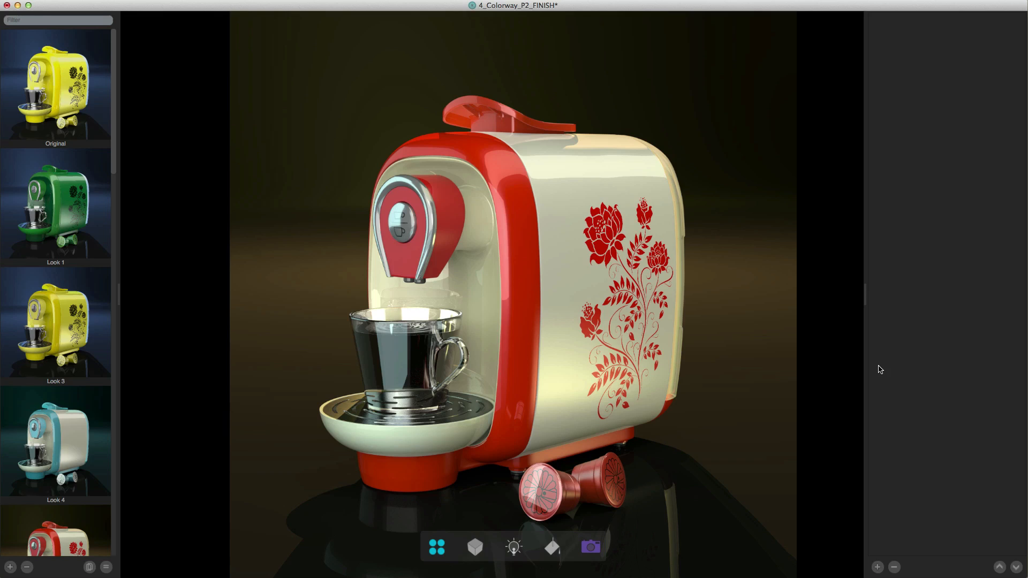
pyautogui.click(876, 566)
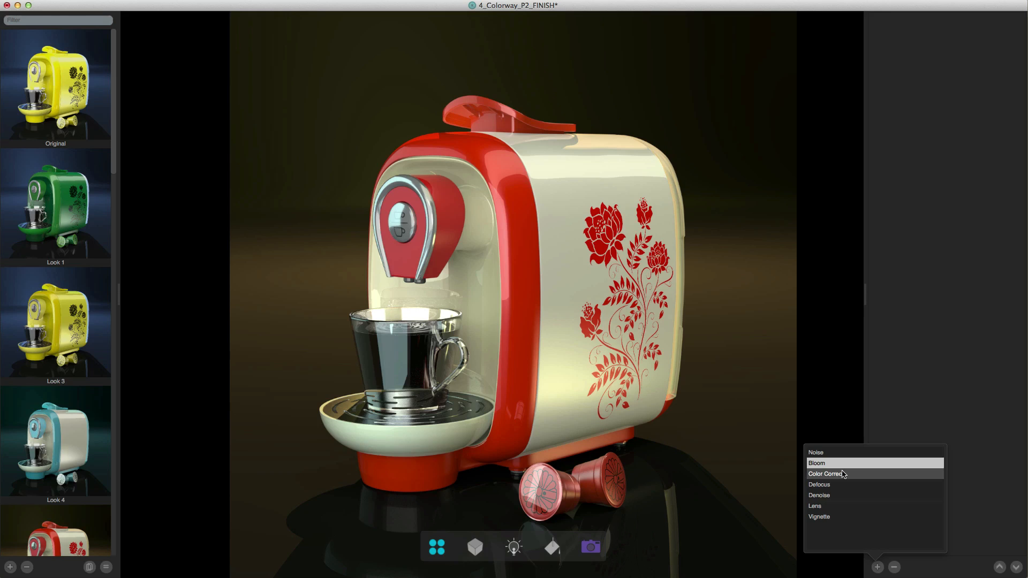
pyautogui.click(831, 517)
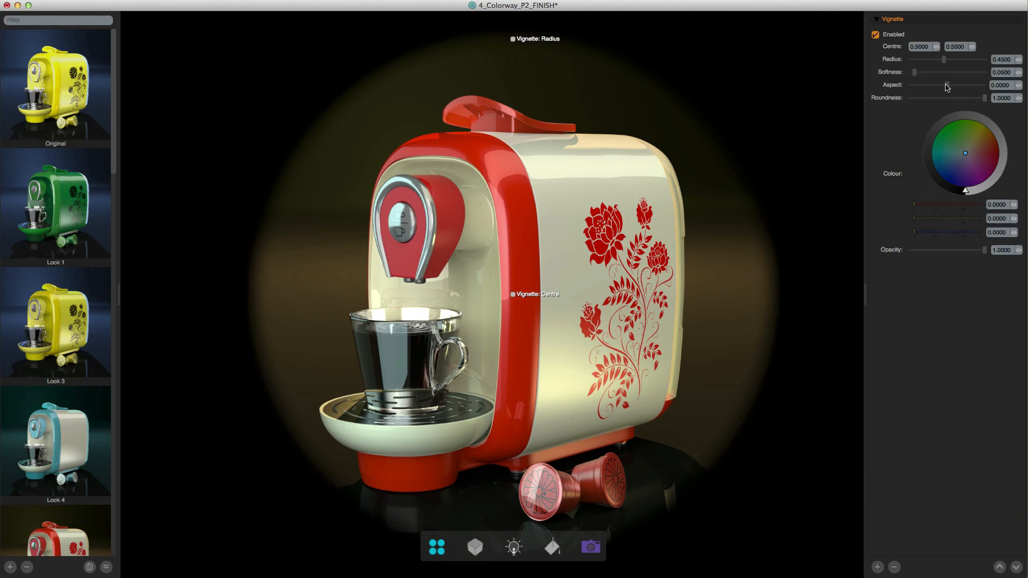
pyautogui.moveTo(943, 60); pyautogui.dragTo(925, 75)
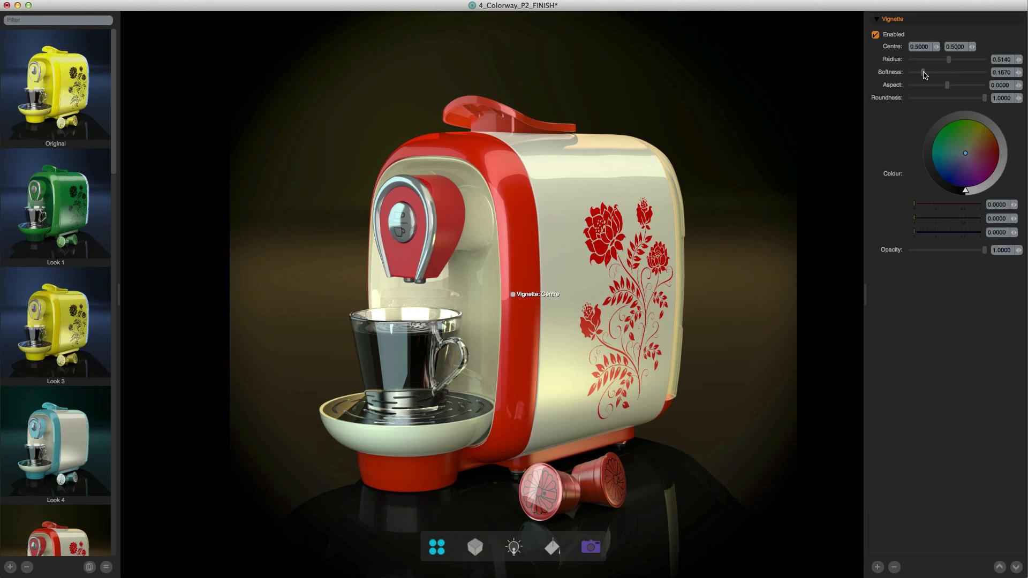
# - Add a Bloom effect with amount 0.1030, and try it above the Vignette before returning it below
pyautogui.click(880, 567)
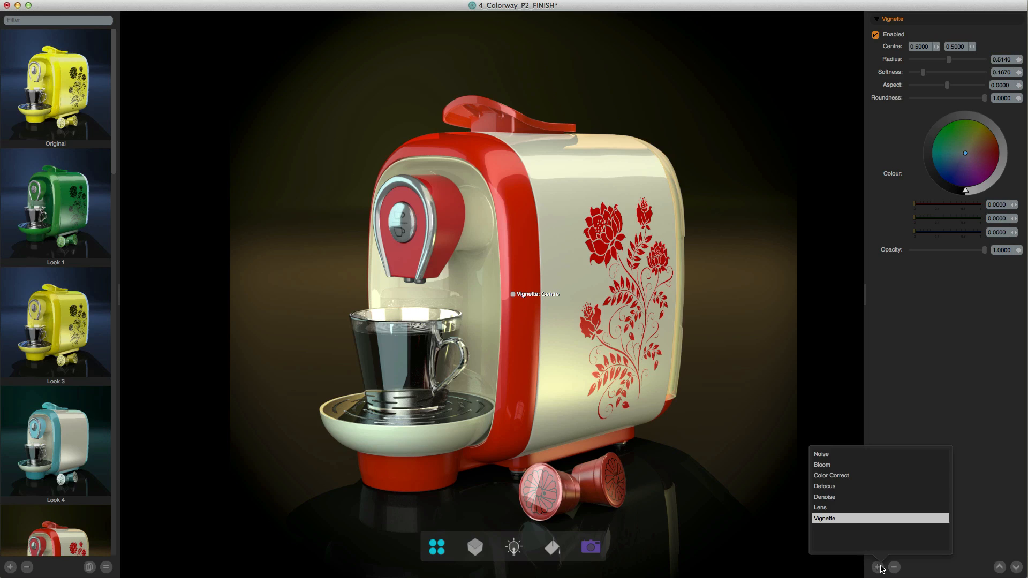
pyautogui.click(845, 465)
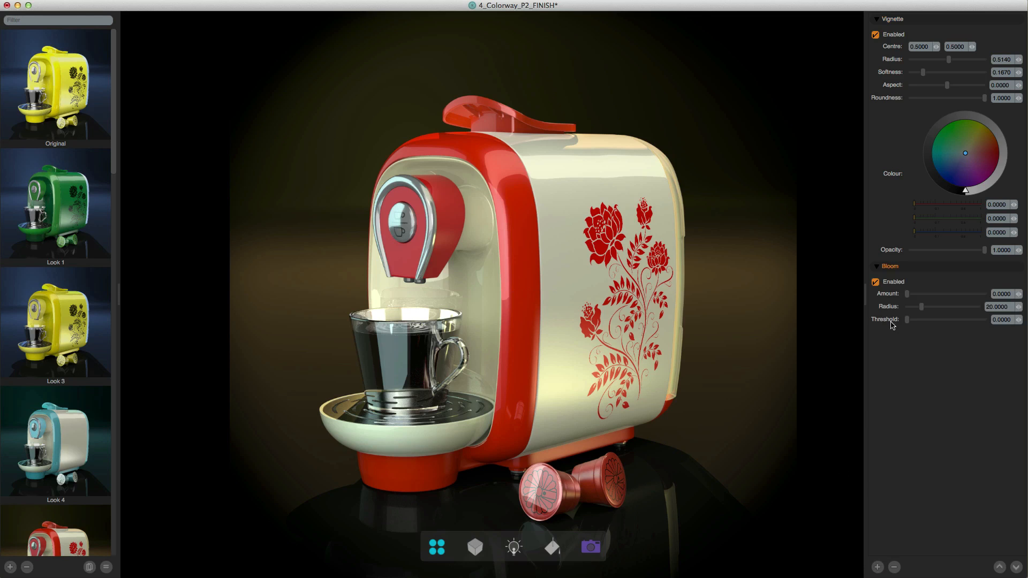
pyautogui.moveTo(907, 294); pyautogui.dragTo(912, 295)
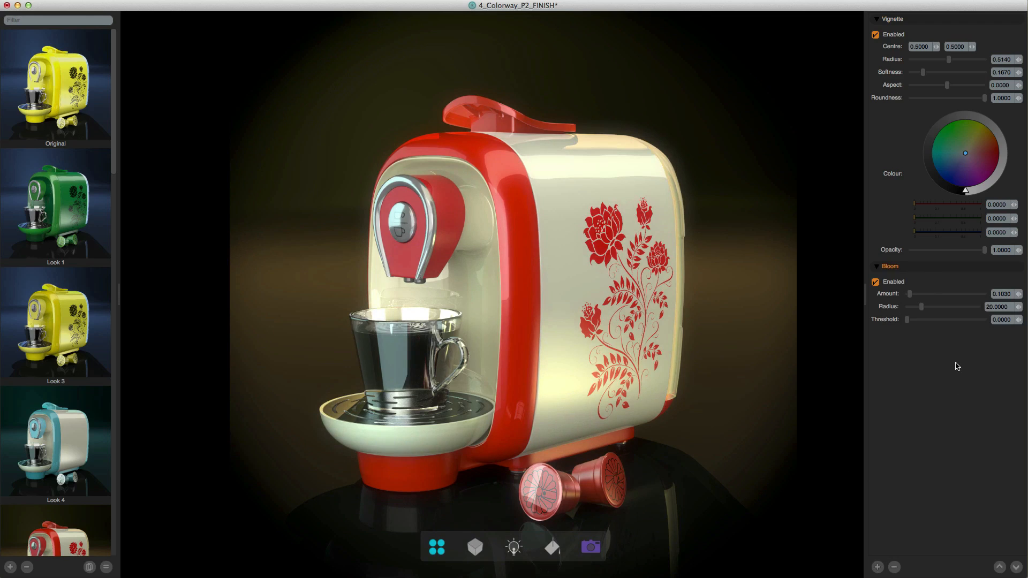
pyautogui.click(999, 567)
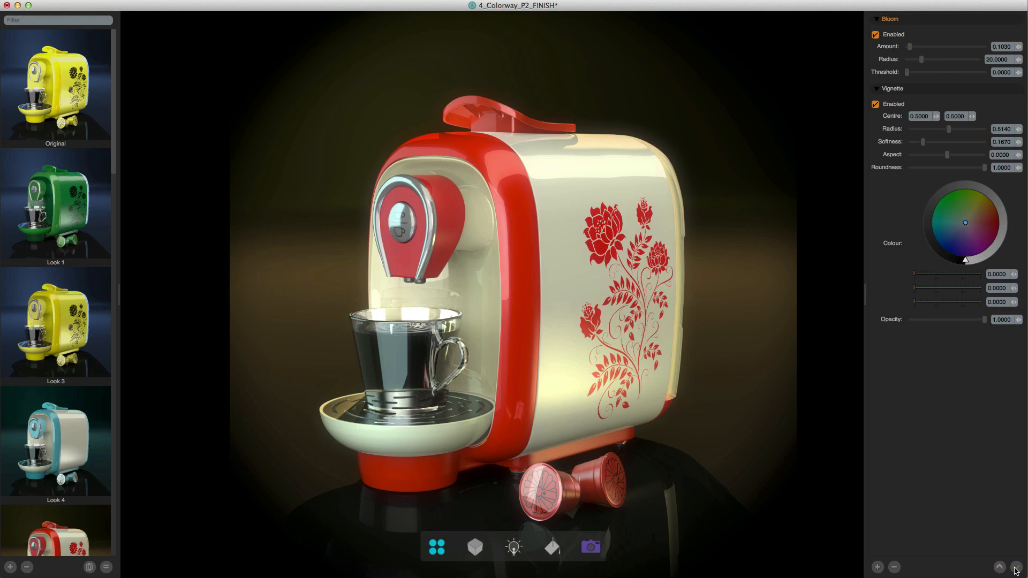
pyautogui.click(1015, 569)
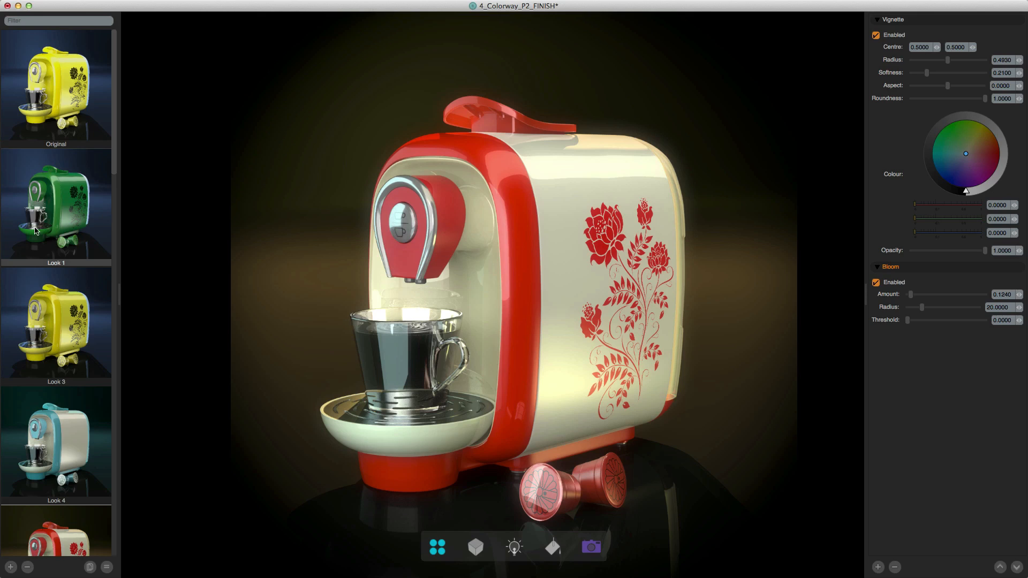
# - Check the effects on Look 1 and Look 5, and view the render options for a single look
pyautogui.click(57, 212)
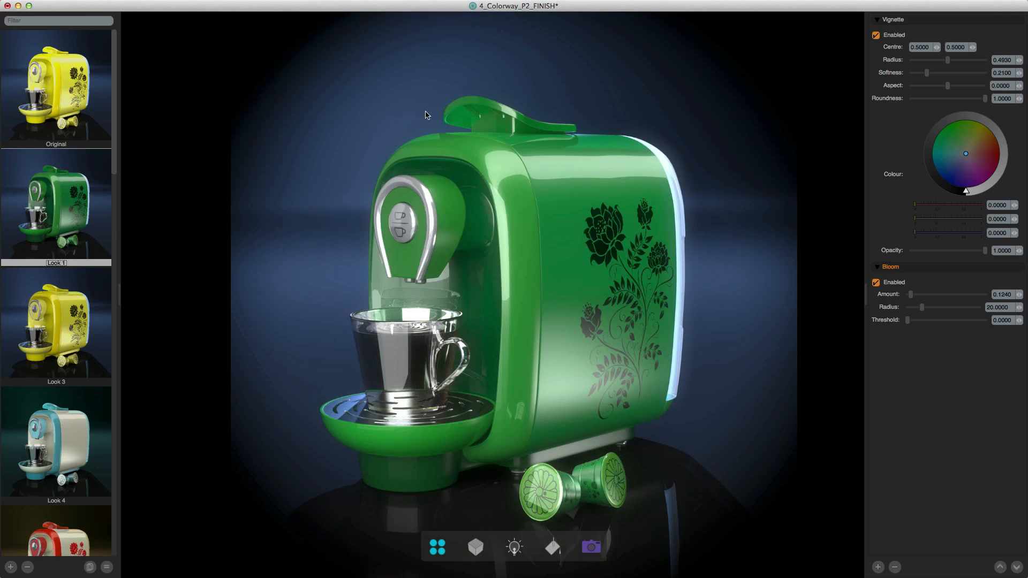
pyautogui.click(63, 519)
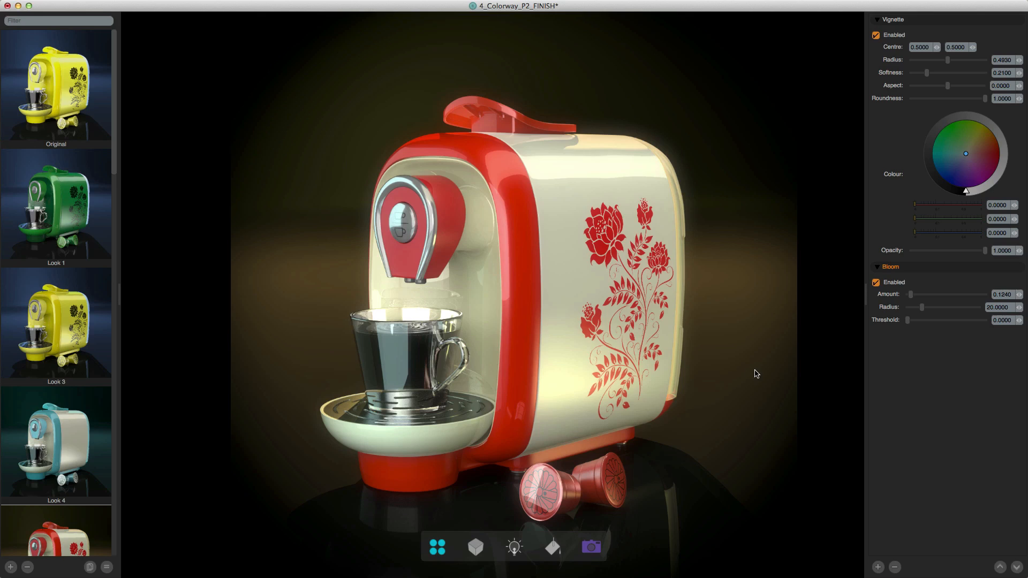
pyautogui.press('super+r')
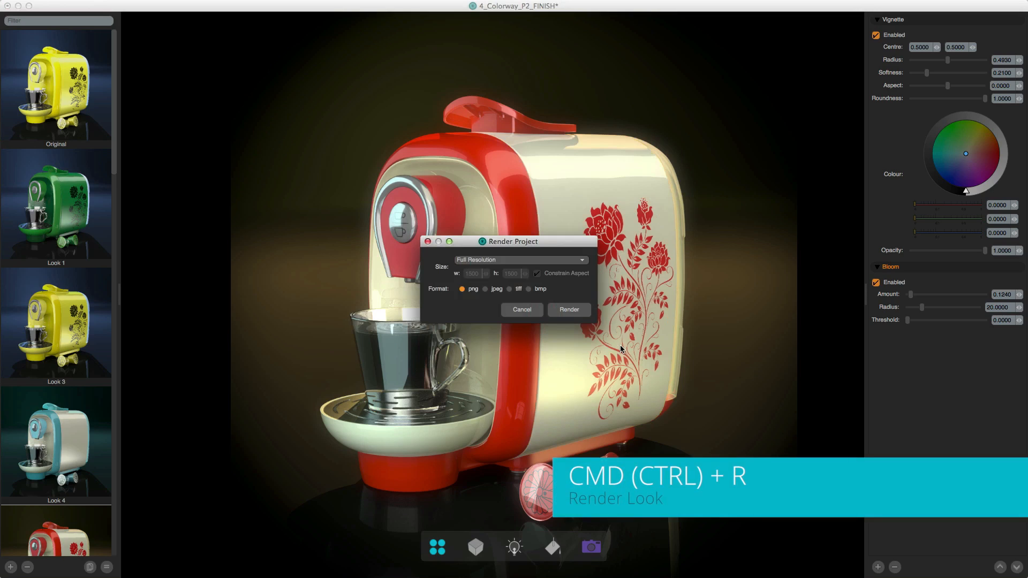
pyautogui.click(522, 309)
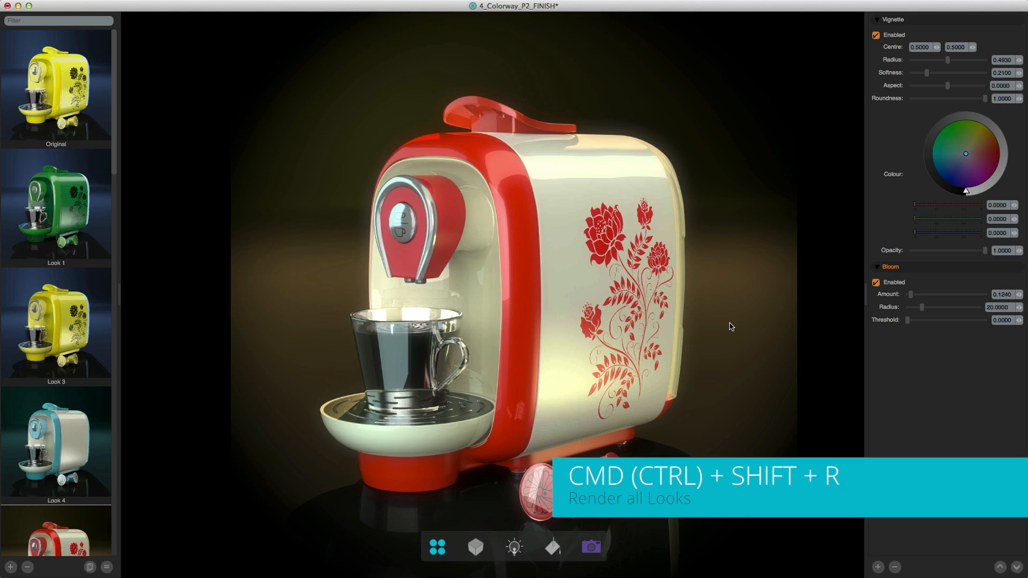
# - Render all looks as full-resolution png images into the Desktop folder
pyautogui.press('super+shift+r')
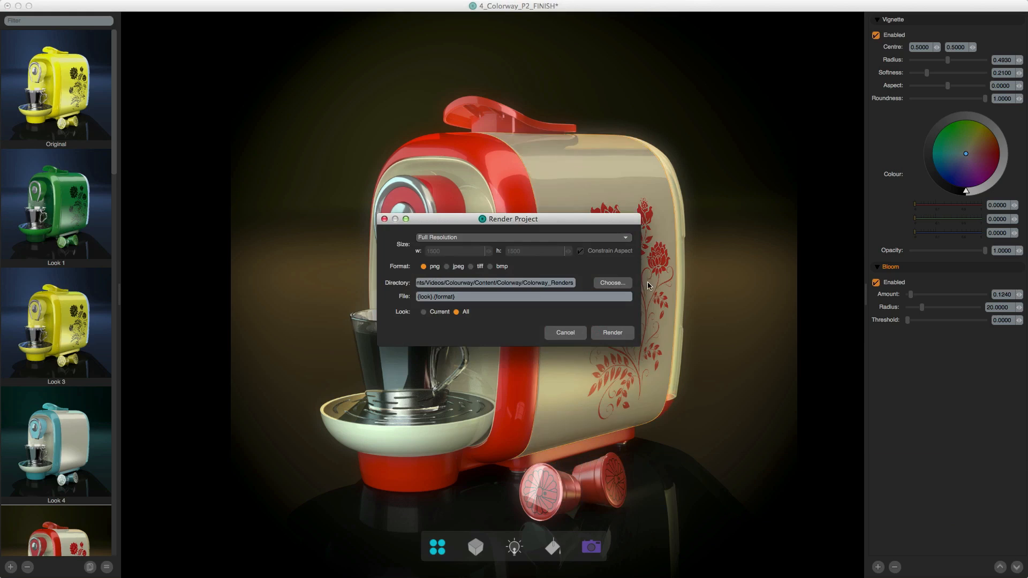
pyautogui.click(612, 283)
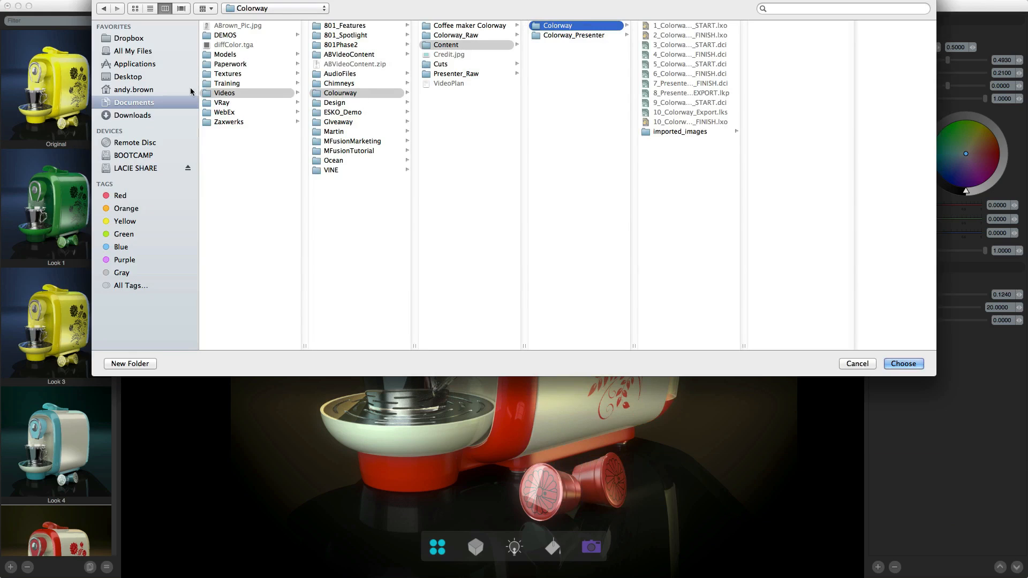
pyautogui.click(134, 77)
pyautogui.click(899, 363)
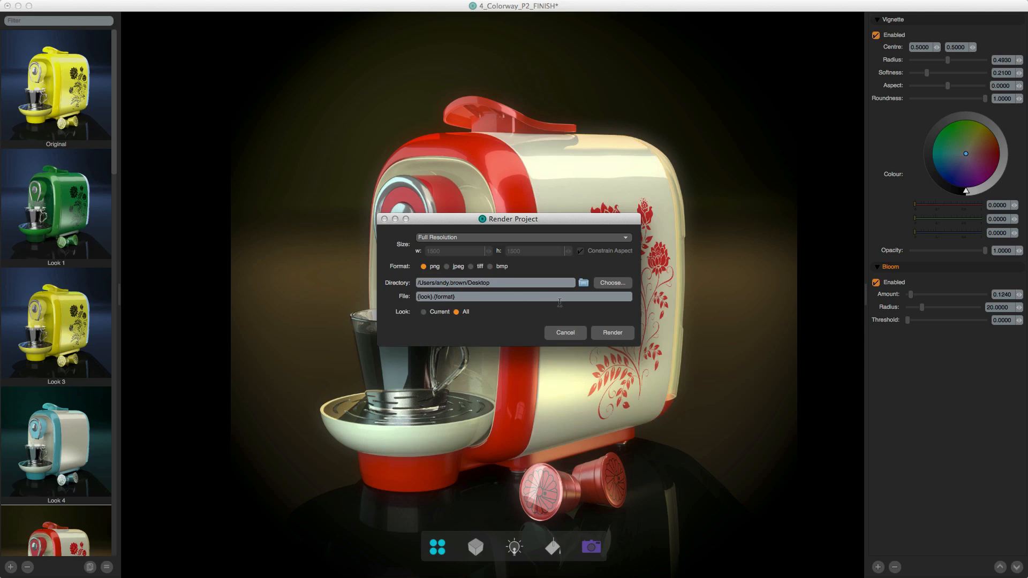
pyautogui.click(613, 333)
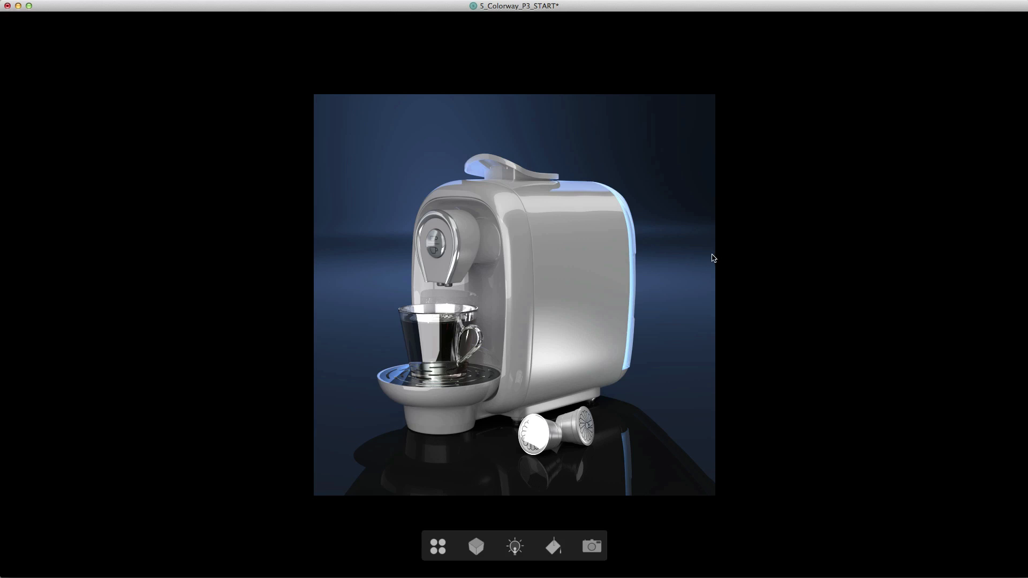
# - Change the colour of the coffee machine's drip bowl and bottom base to black
pyautogui.click(439, 398)
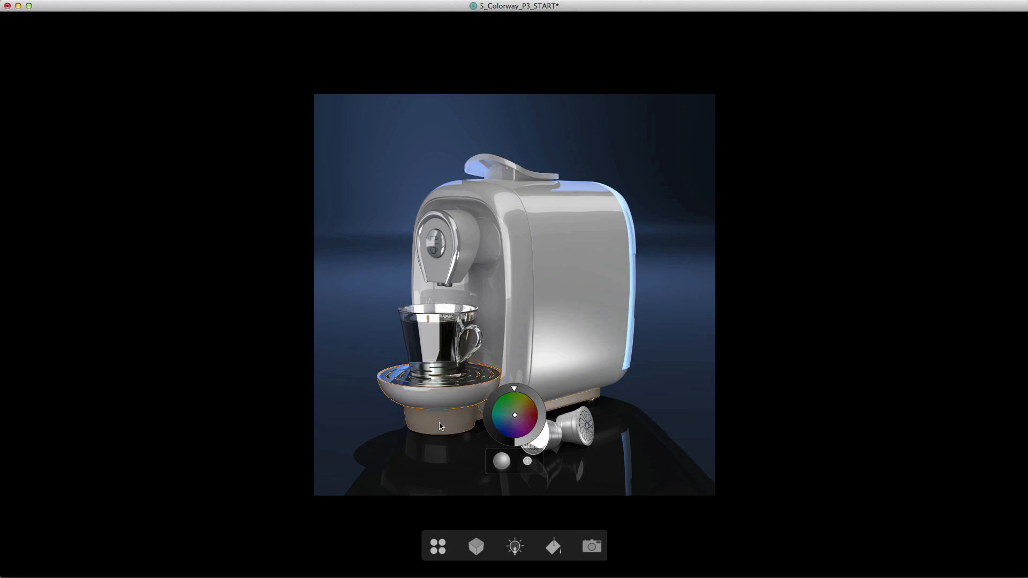
pyautogui.click(438, 426)
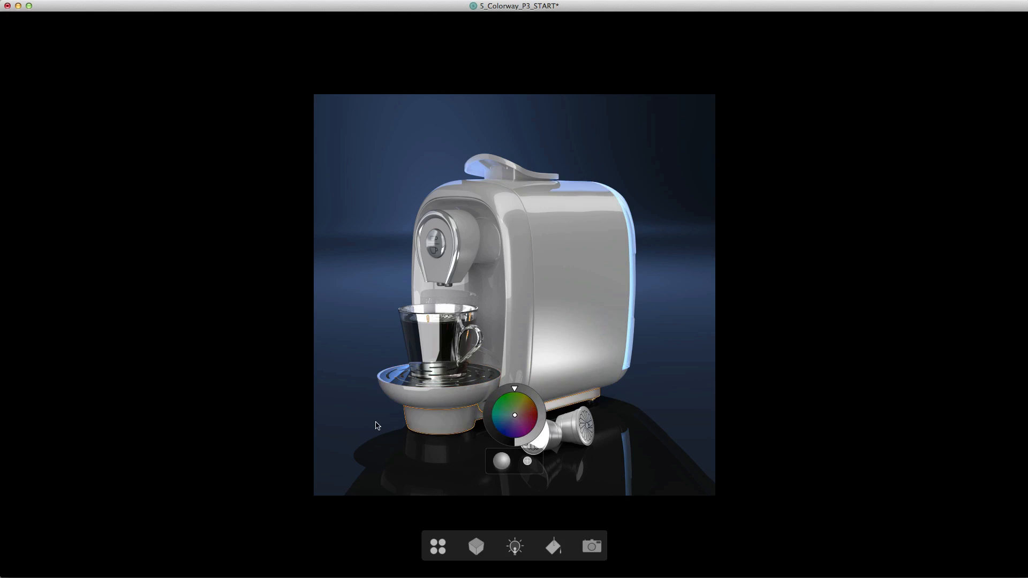
pyautogui.click(377, 426)
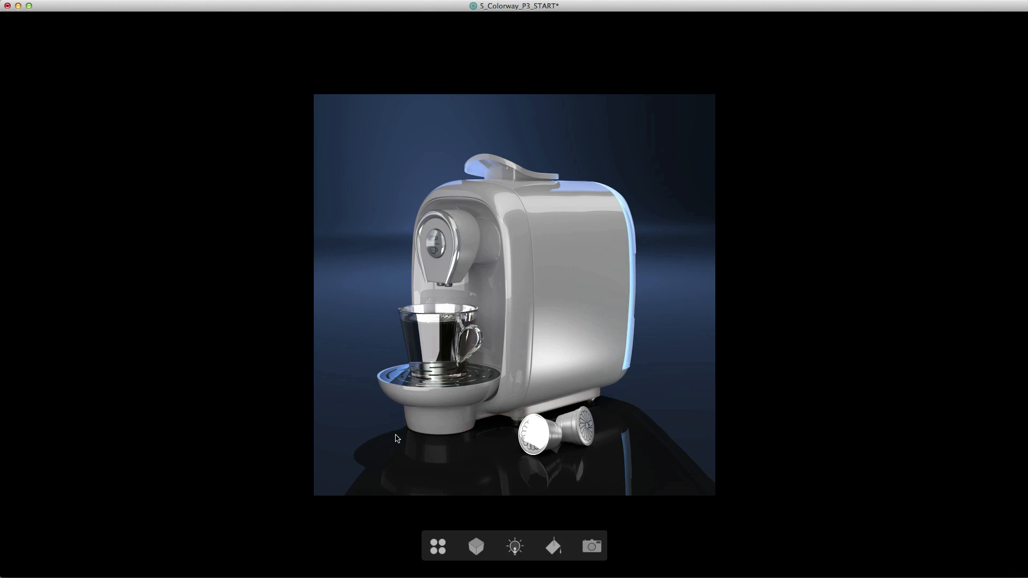
pyautogui.click(471, 432)
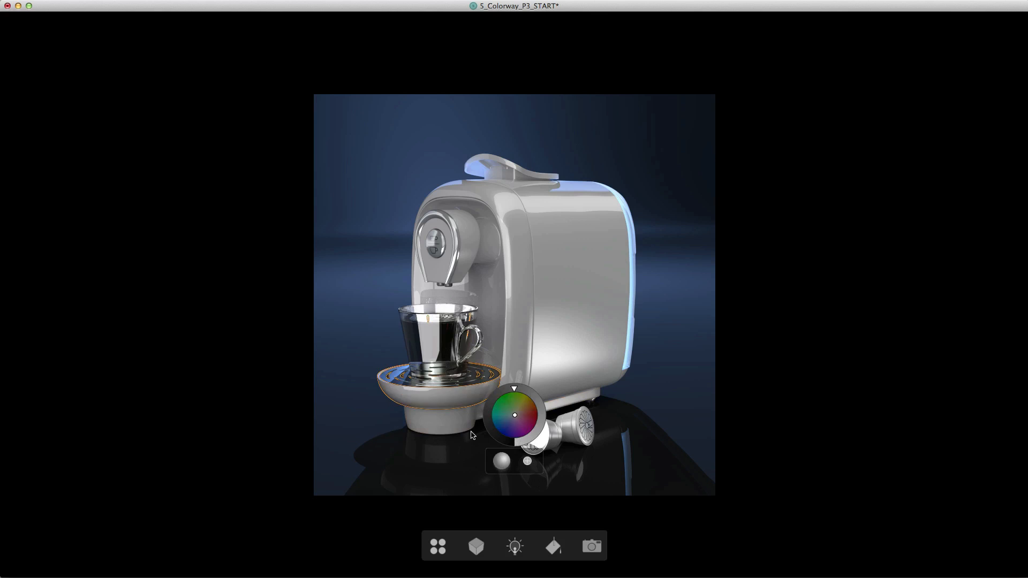
pyautogui.moveTo(499, 432); pyautogui.dragTo(519, 444)
pyautogui.click(455, 433)
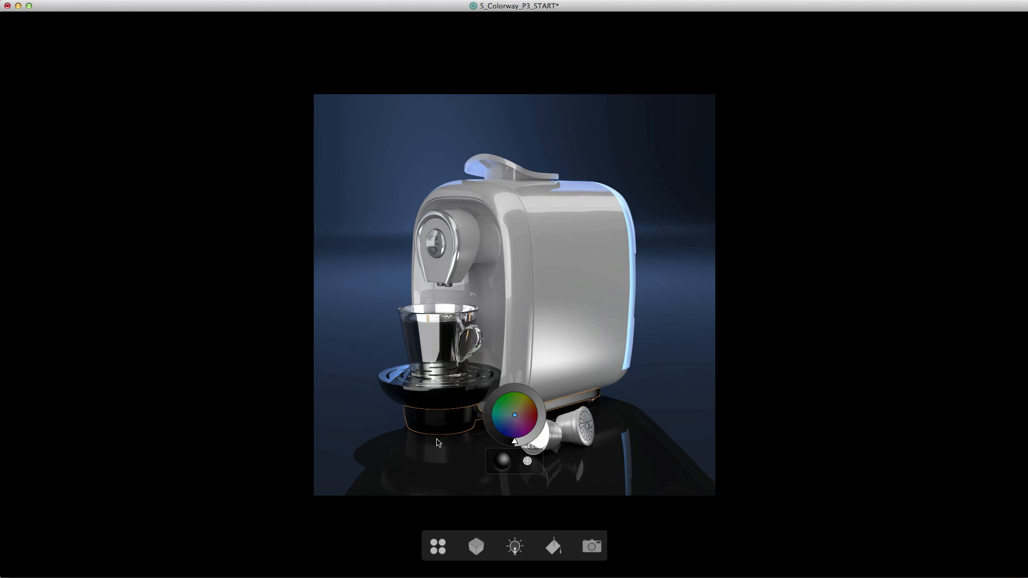
pyautogui.click(367, 419)
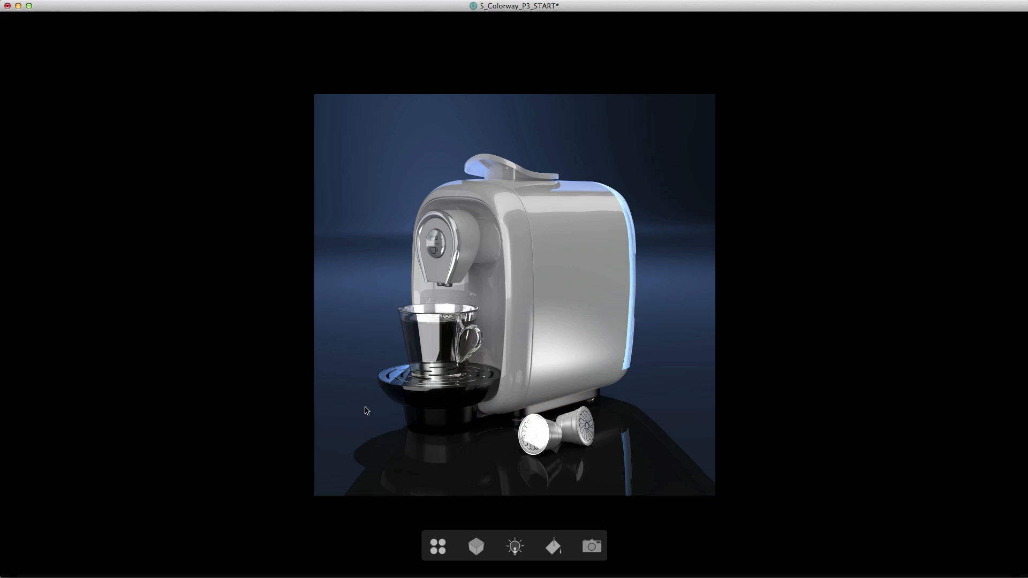
# - Lock the _bowl_CW and _bottom_CW parts in the list of the machine's parts
pyautogui.click(475, 546)
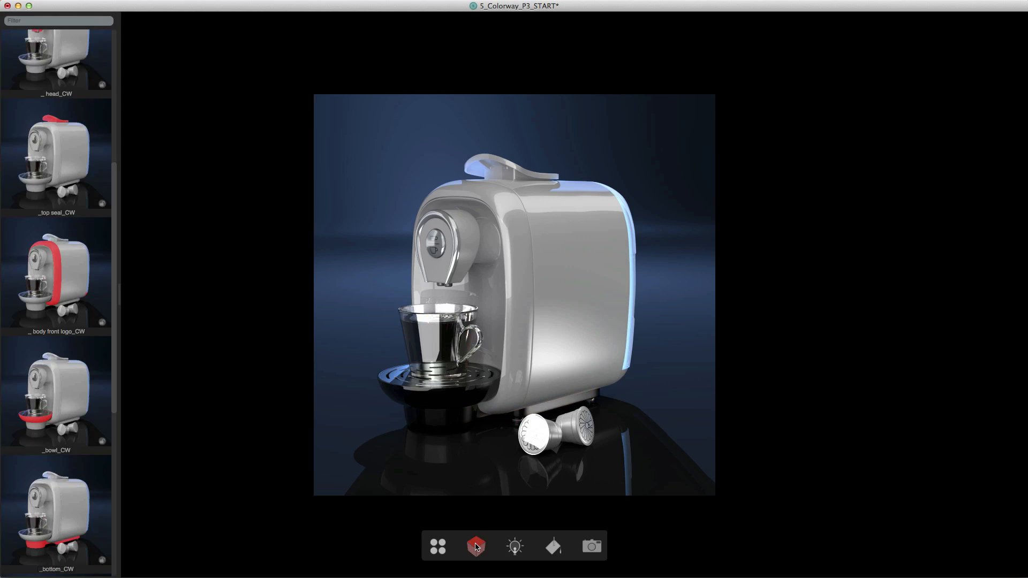
pyautogui.scroll(-5, 75, 398)
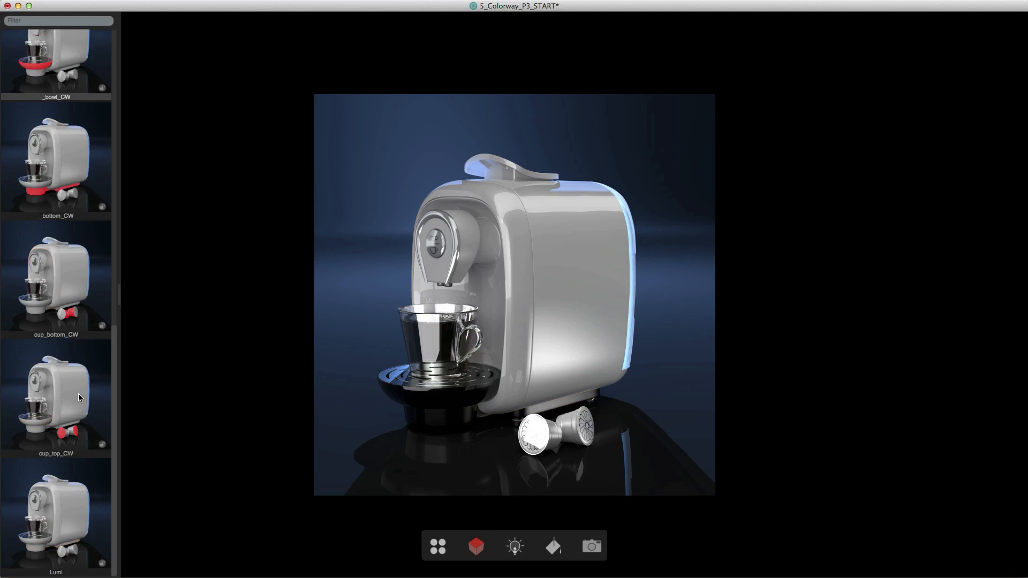
pyautogui.scroll(10, 78, 397)
pyautogui.scroll(-5, 79, 397)
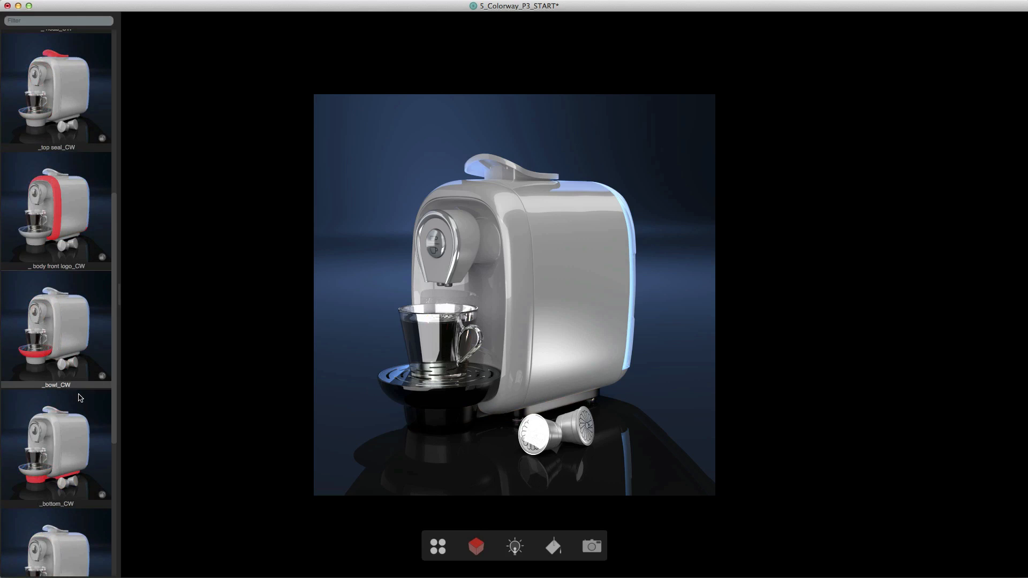
pyautogui.click(60, 334)
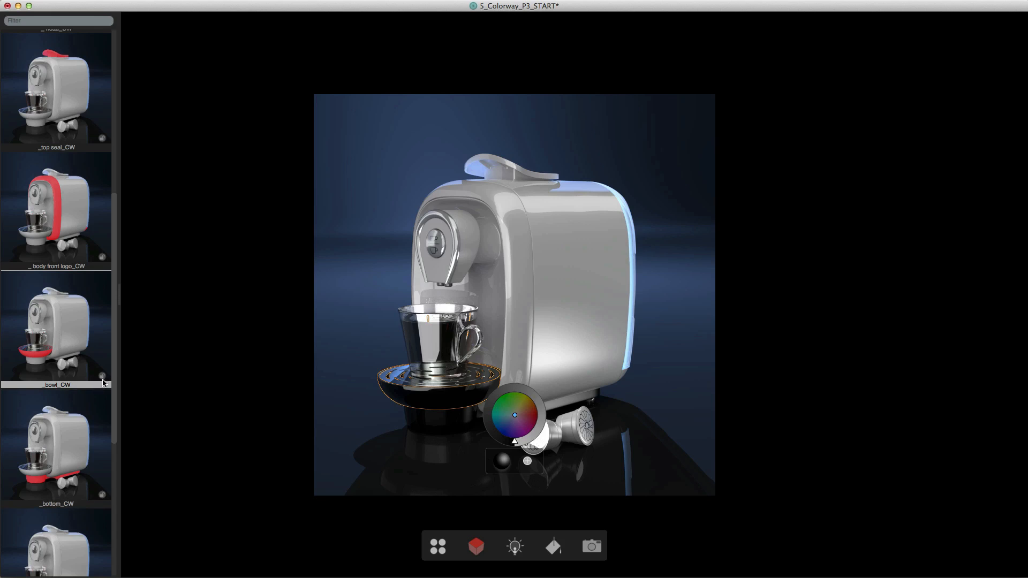
pyautogui.click(102, 377)
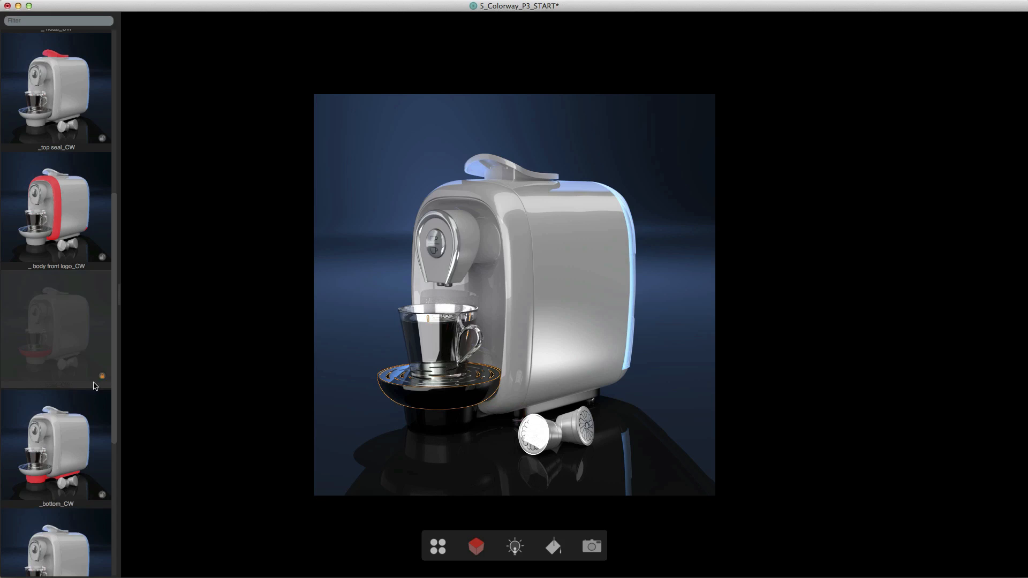
pyautogui.click(73, 453)
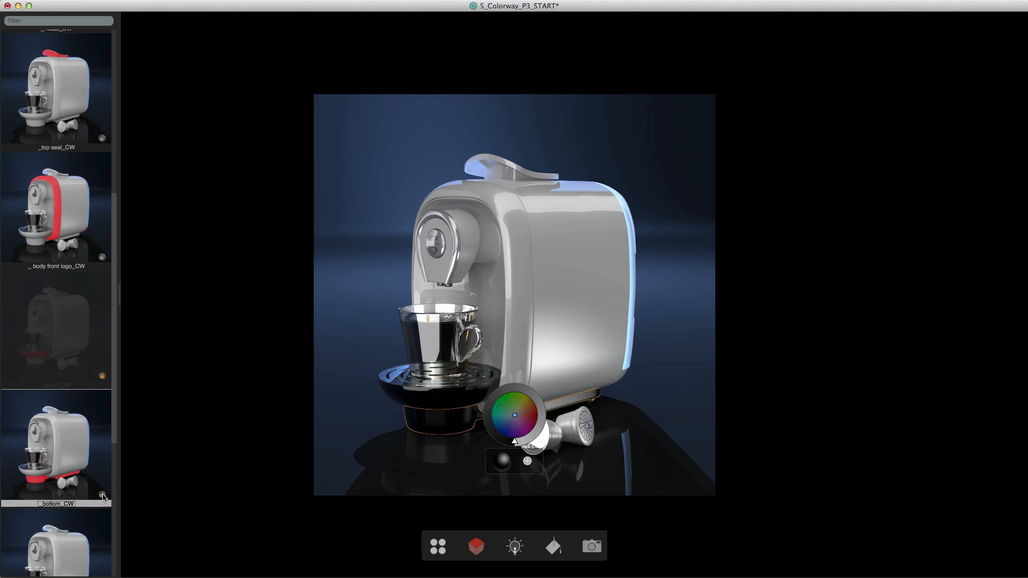
pyautogui.click(102, 495)
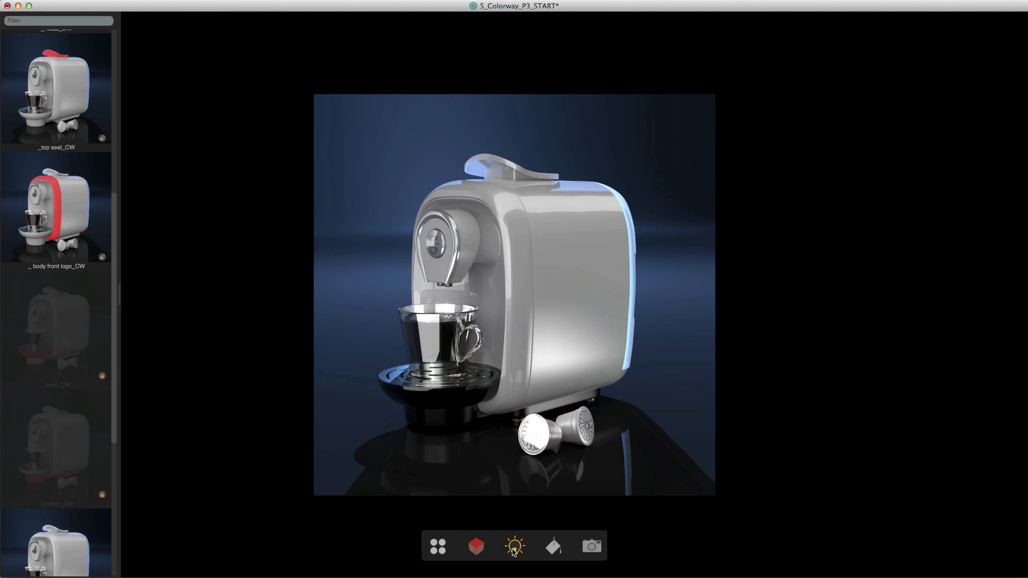
# - Show the list of scene lights with their intensity and colour controls
pyautogui.click(514, 546)
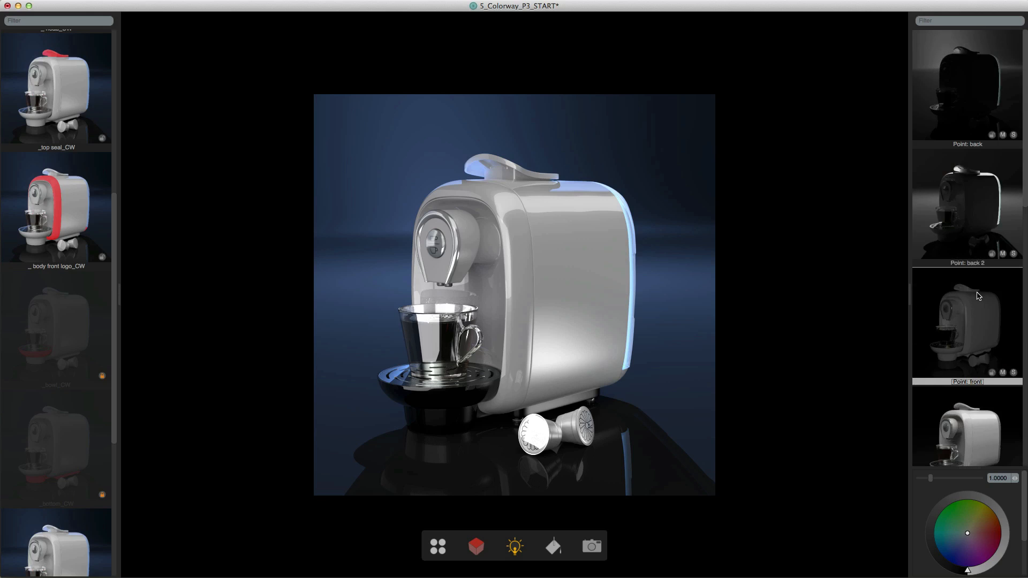
# - Lock every scene light from Point: front through Untagged Lights, leaving out only Point: back and Point: back 2
pyautogui.scroll(-5, 979, 302)
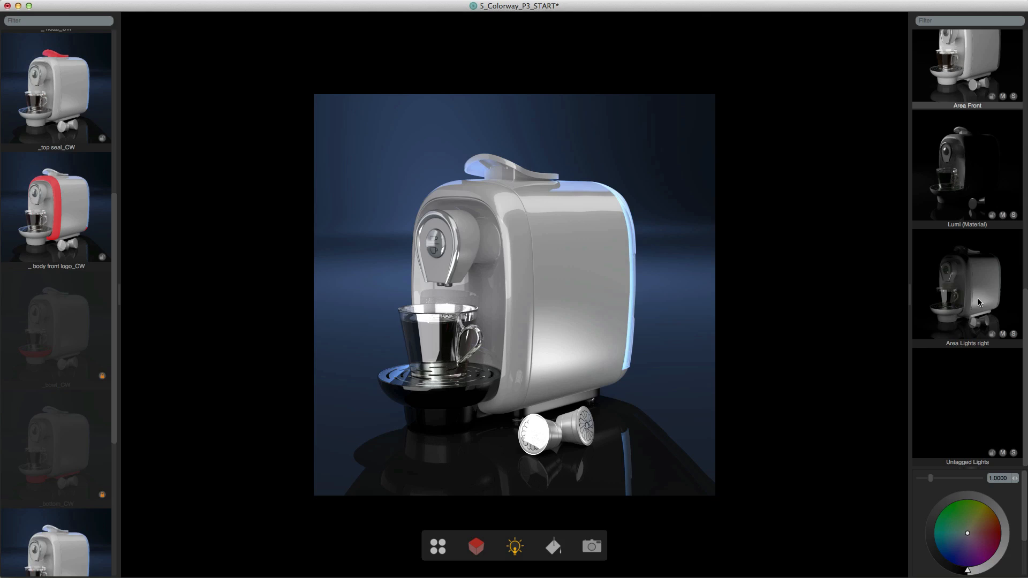
pyautogui.keyDown('shift'); pyautogui.click(976, 389); pyautogui.keyUp('shift')
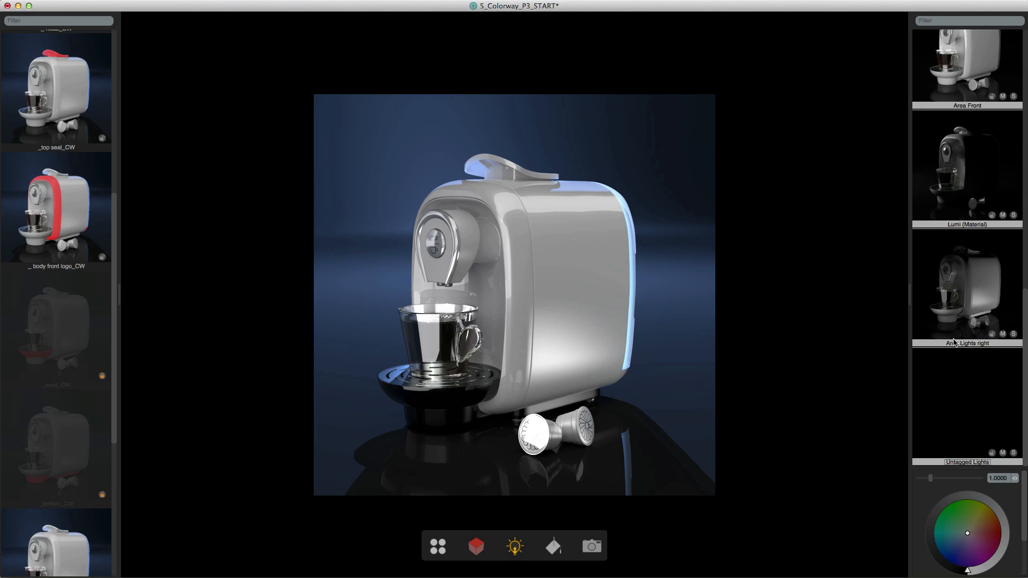
pyautogui.scroll(5, 963, 322)
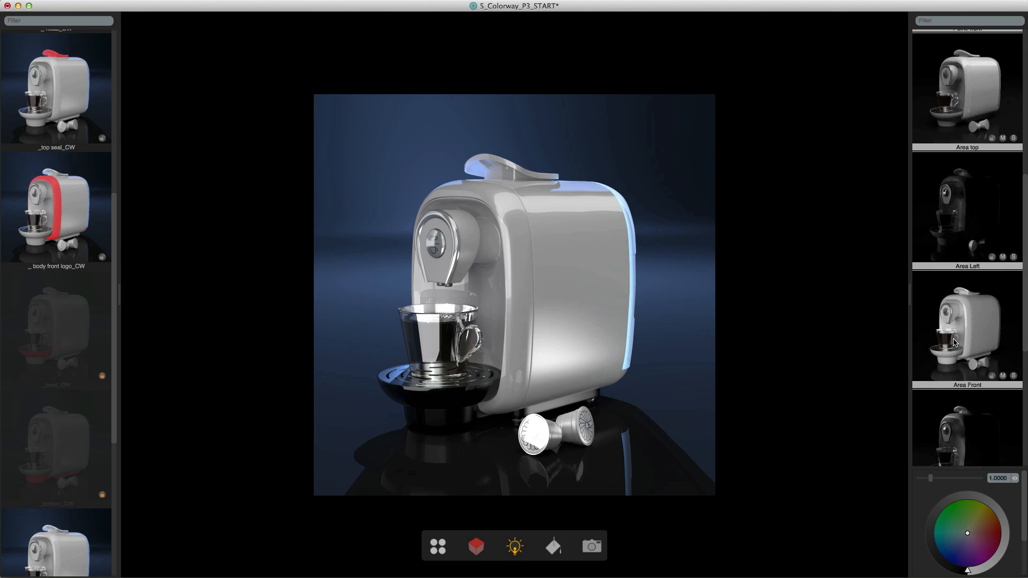
pyautogui.click(991, 257)
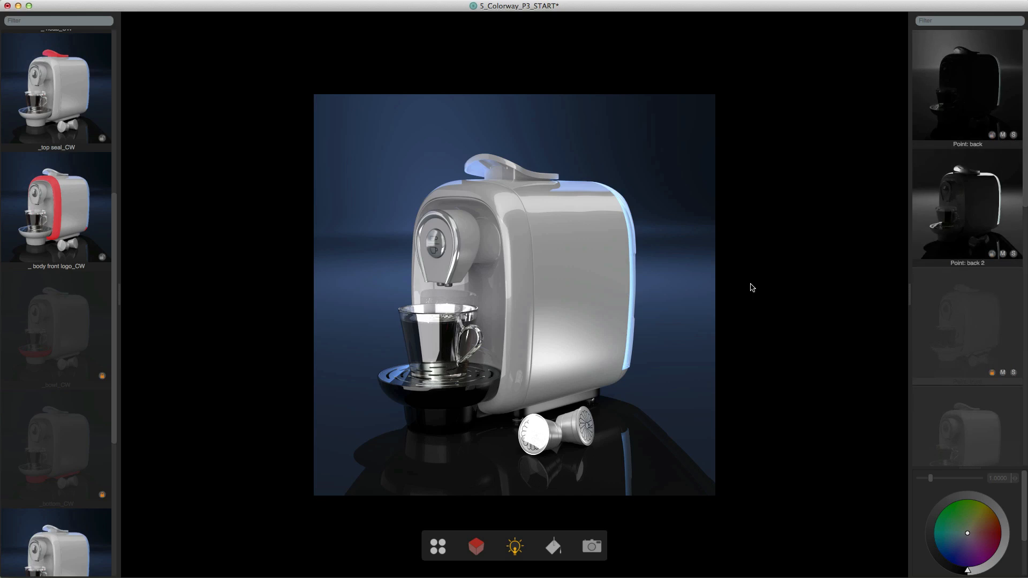
# - Select the machine's body and add a new material to the material list
pyautogui.click(576, 267)
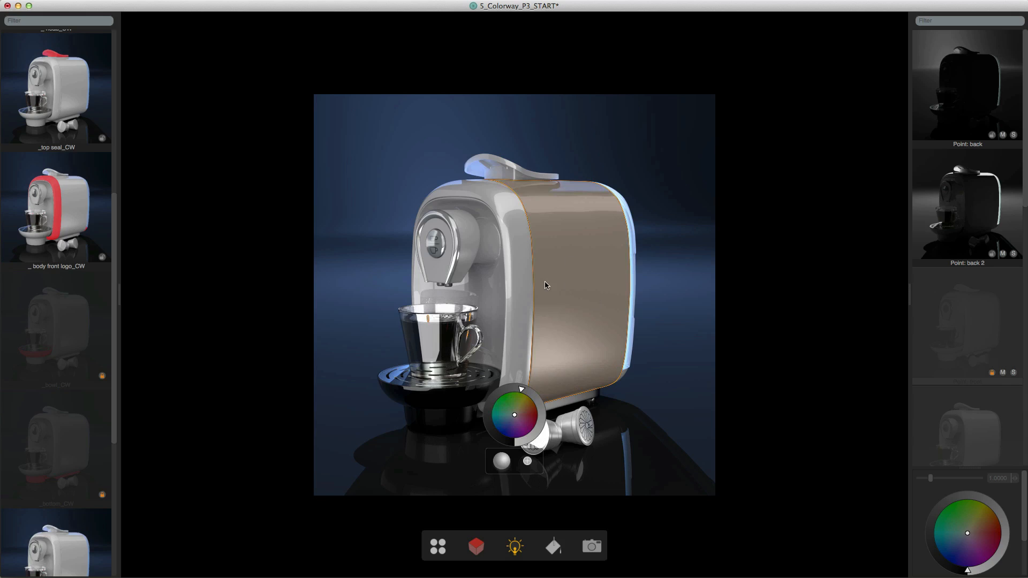
pyautogui.click(555, 548)
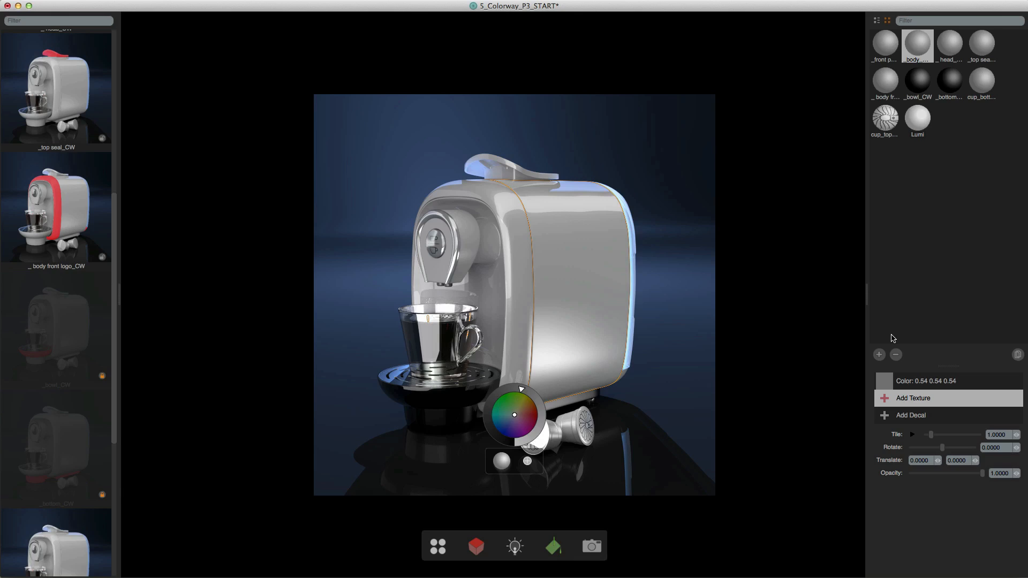
pyautogui.click(879, 355)
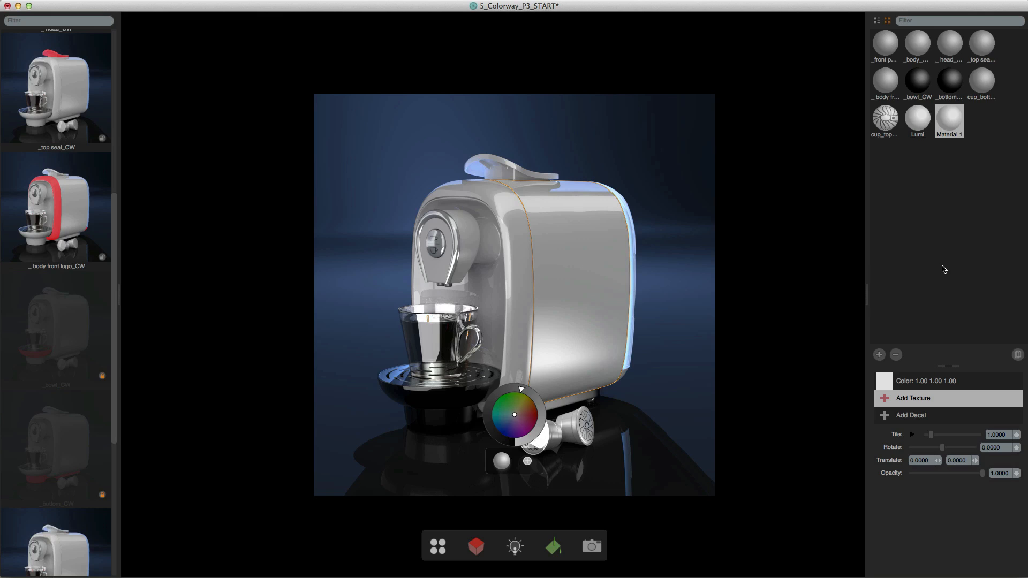
# - Give Material 1 the Flowers_red.png texture from the imported_images folder and apply the material to the machine's body
pyautogui.click(908, 402)
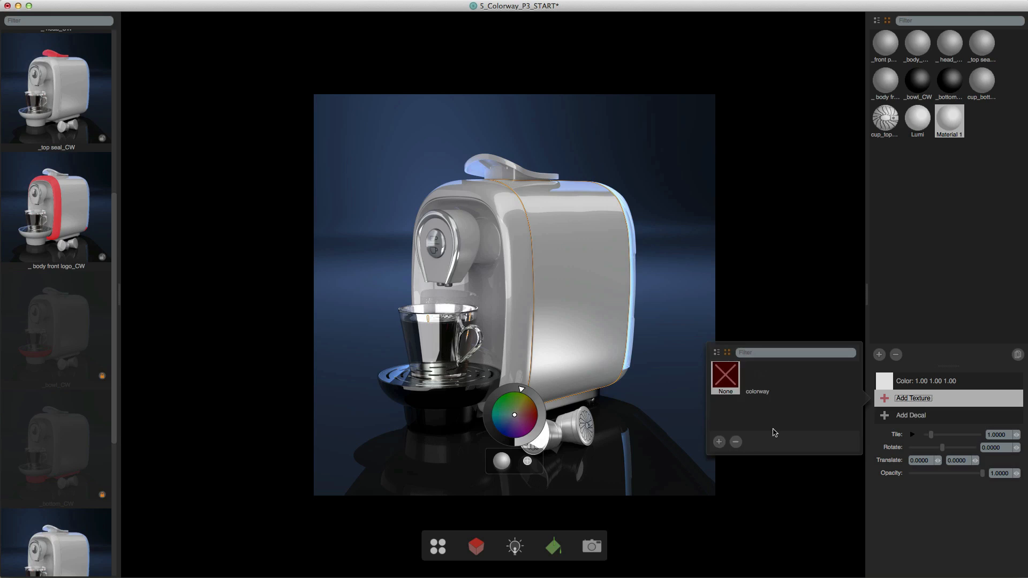
pyautogui.click(719, 442)
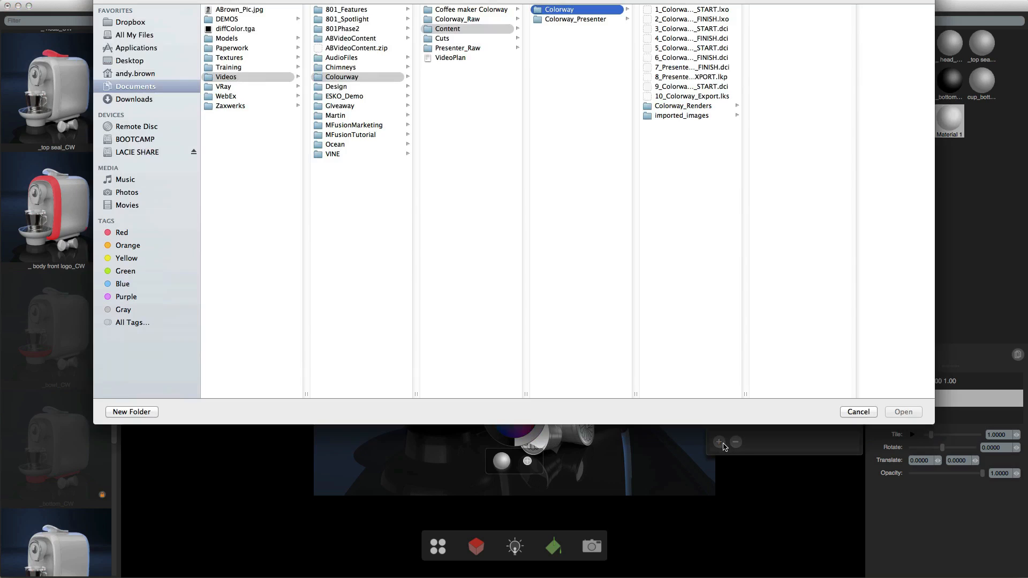
pyautogui.click(679, 117)
pyautogui.click(797, 126)
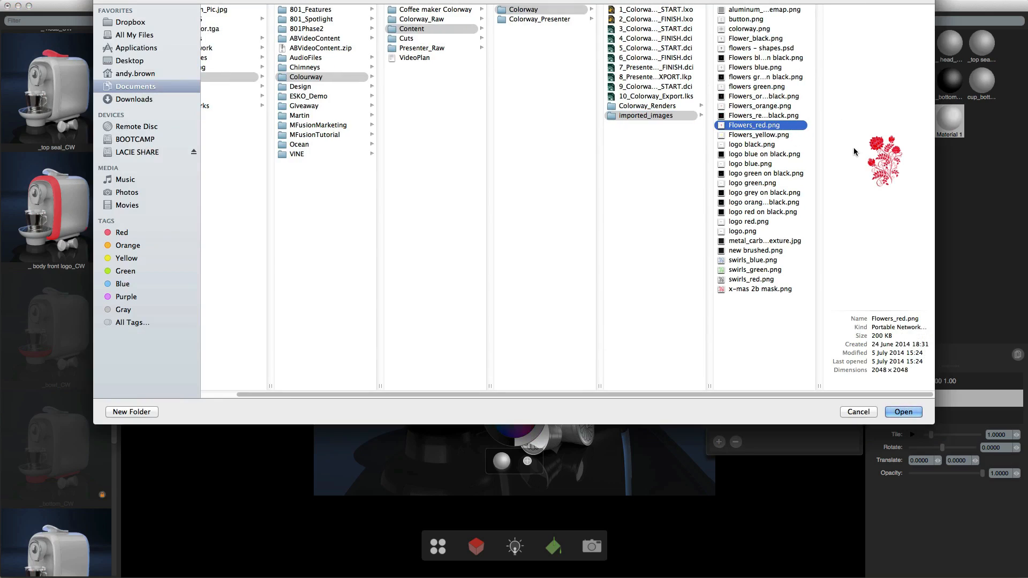
pyautogui.click(901, 412)
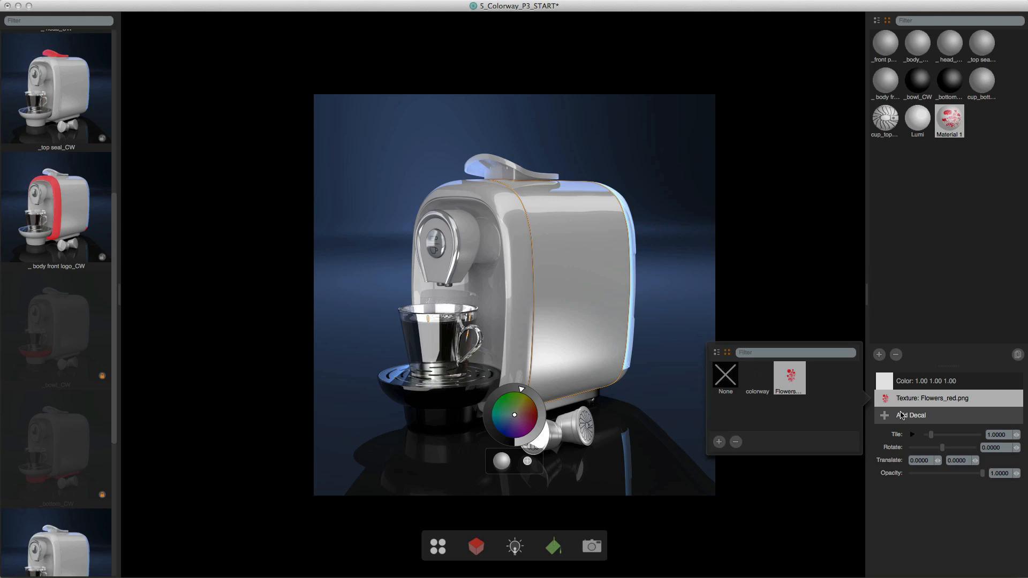
pyautogui.click(932, 521)
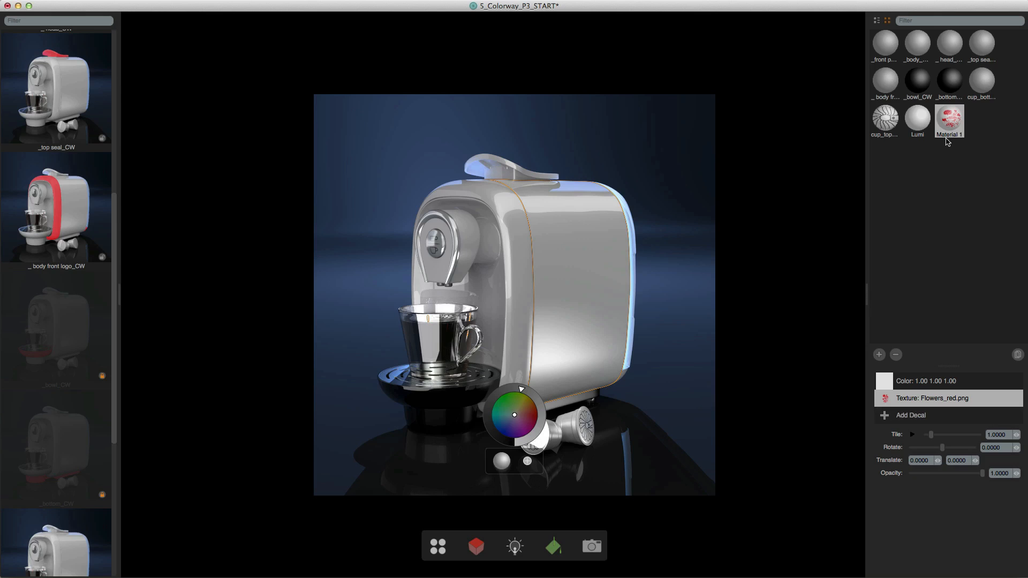
pyautogui.moveTo(953, 121); pyautogui.dragTo(575, 281)
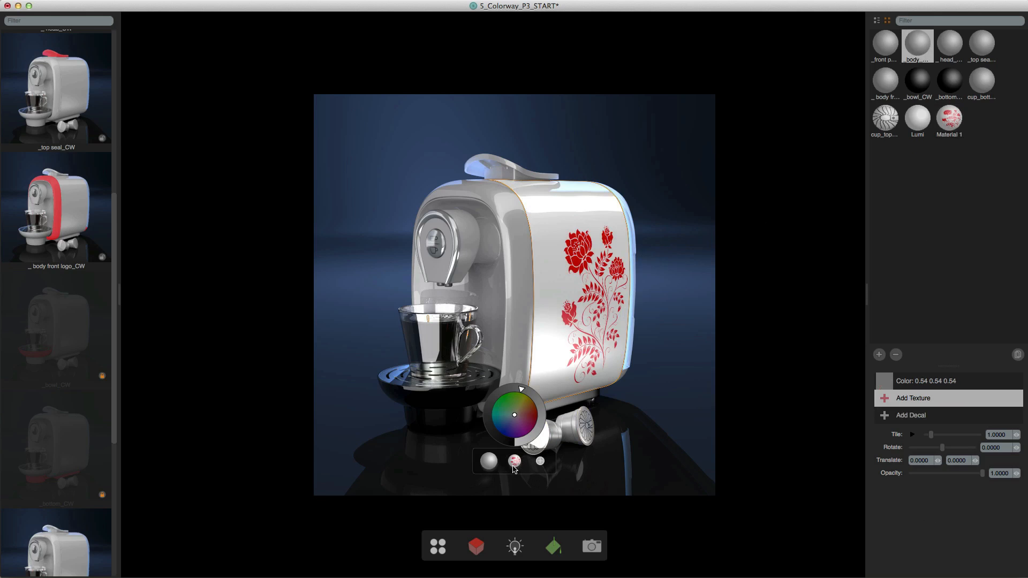
pyautogui.click(794, 349)
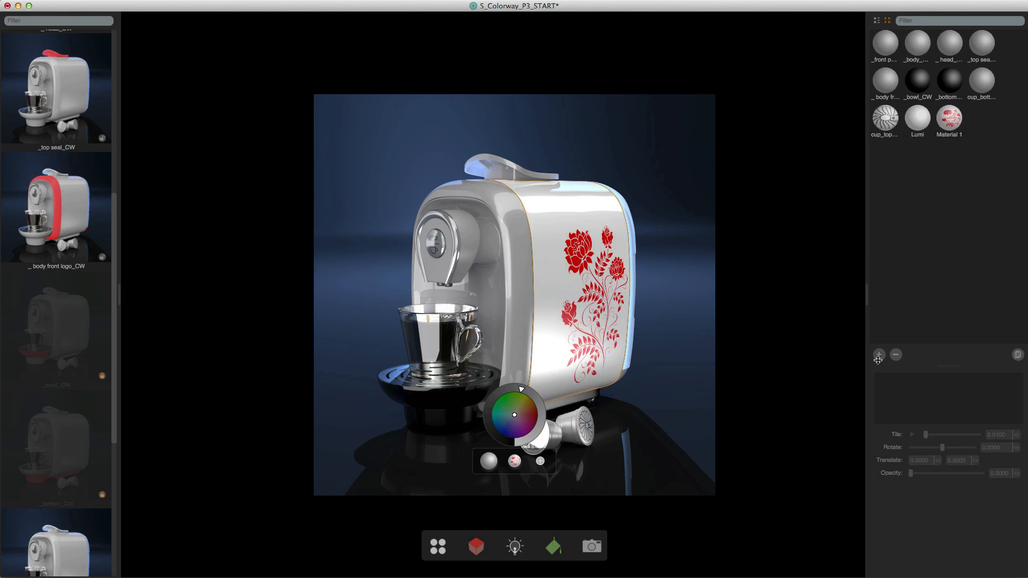
# - Add three more materials and set the colour of Material 2 to pinkish red (1.00, 0.06, 0.24)
pyautogui.click(879, 355)
pyautogui.click(879, 355)
pyautogui.click(878, 355)
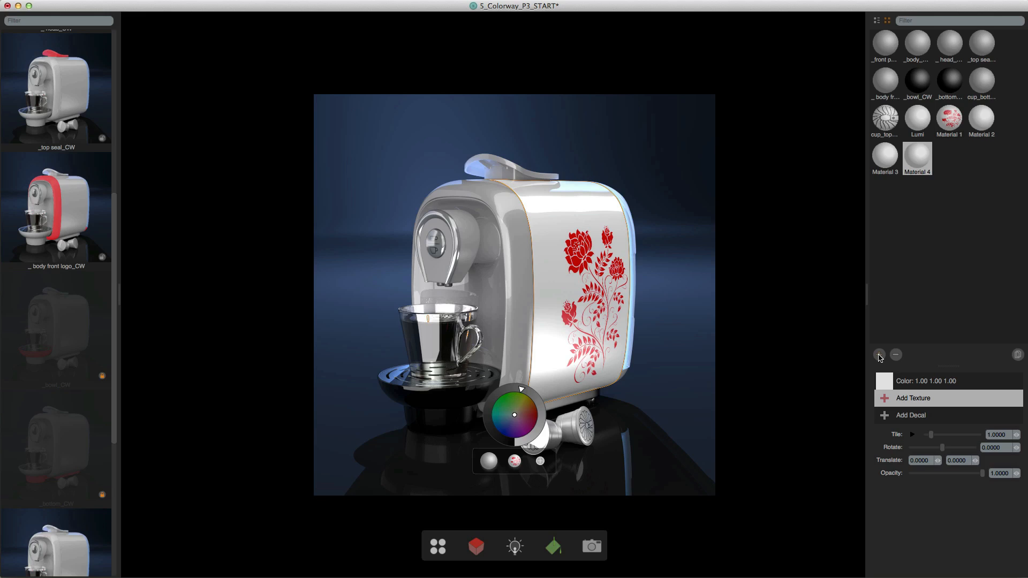
pyautogui.click(976, 130)
pyautogui.click(910, 382)
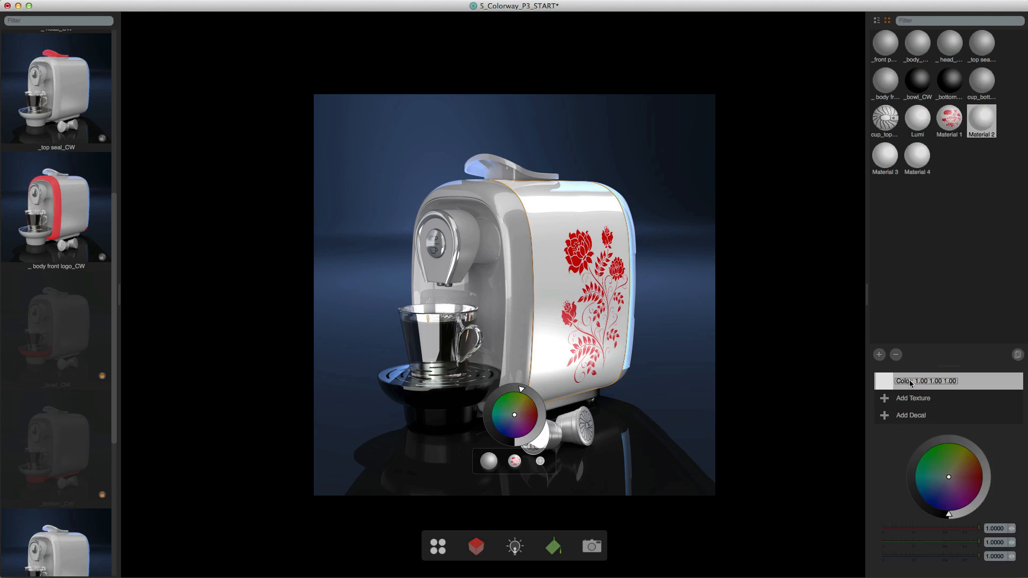
pyautogui.moveTo(952, 487); pyautogui.dragTo(979, 485)
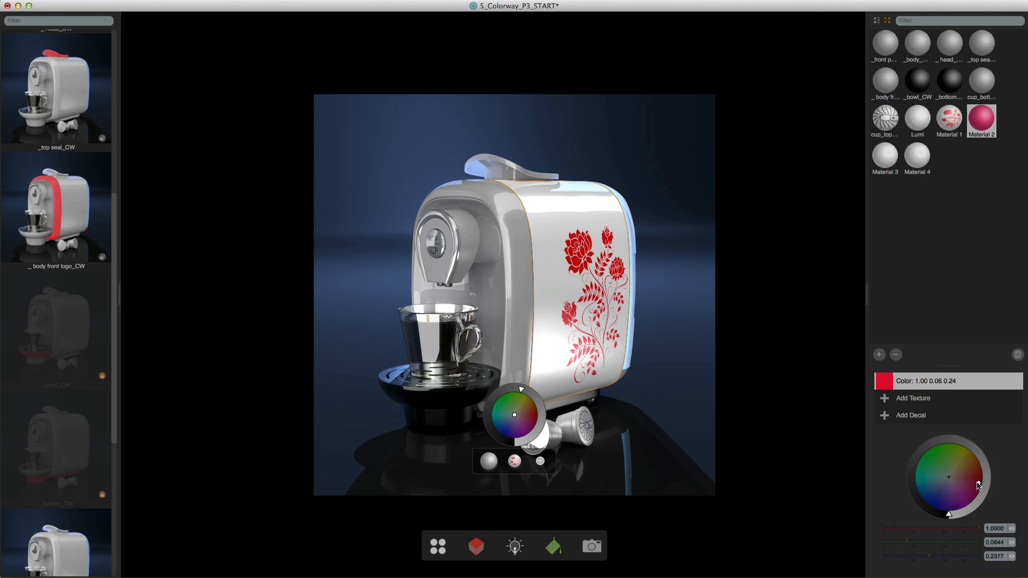
# - Set the colour of Material 3 to orange (1.00, 0.32, 0.04) and of Material 4 to red (1.00, 0.02, 0.05)
pyautogui.click(885, 159)
pyautogui.moveTo(961, 478)
pyautogui.mouseDown()
pyautogui.moveTo(974, 464)
pyautogui.moveTo(977, 481)
pyautogui.mouseUp()
pyautogui.click(909, 174)
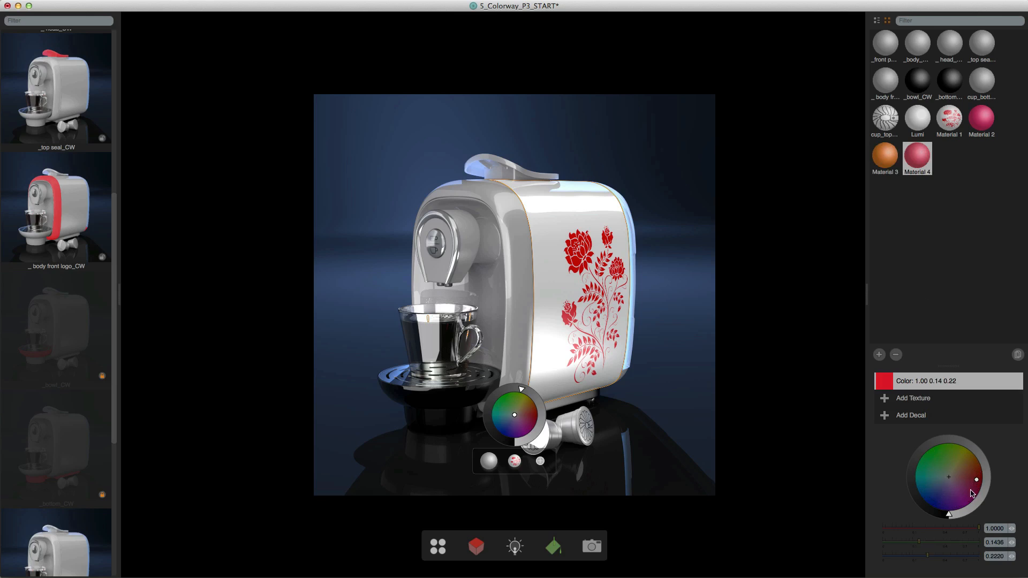
pyautogui.moveTo(976, 482); pyautogui.dragTo(981, 478)
pyautogui.click(928, 251)
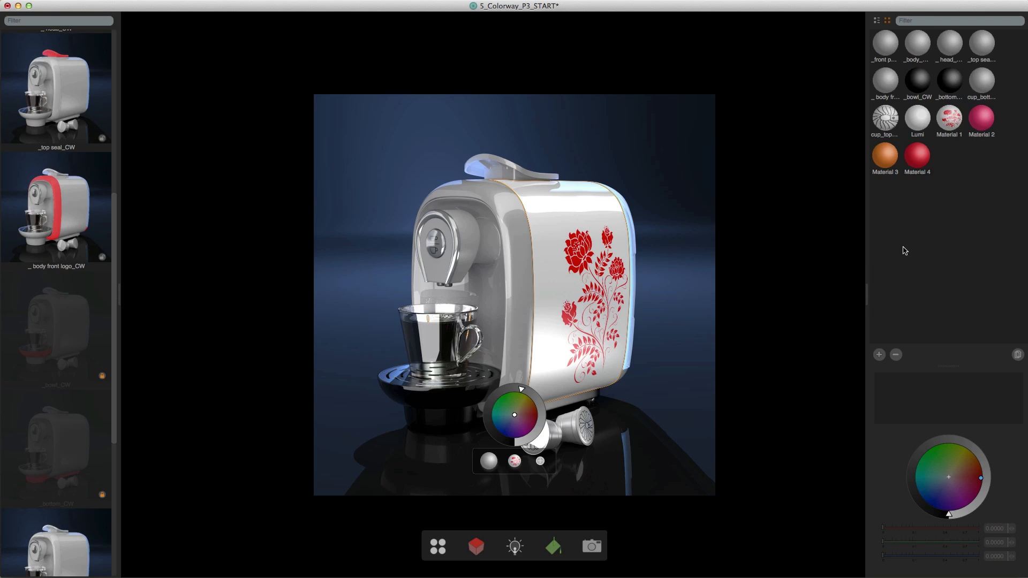
# - Assign Material 2, Material 4 and Material 3 as material variations to the machine's front body frame
pyautogui.click(519, 305)
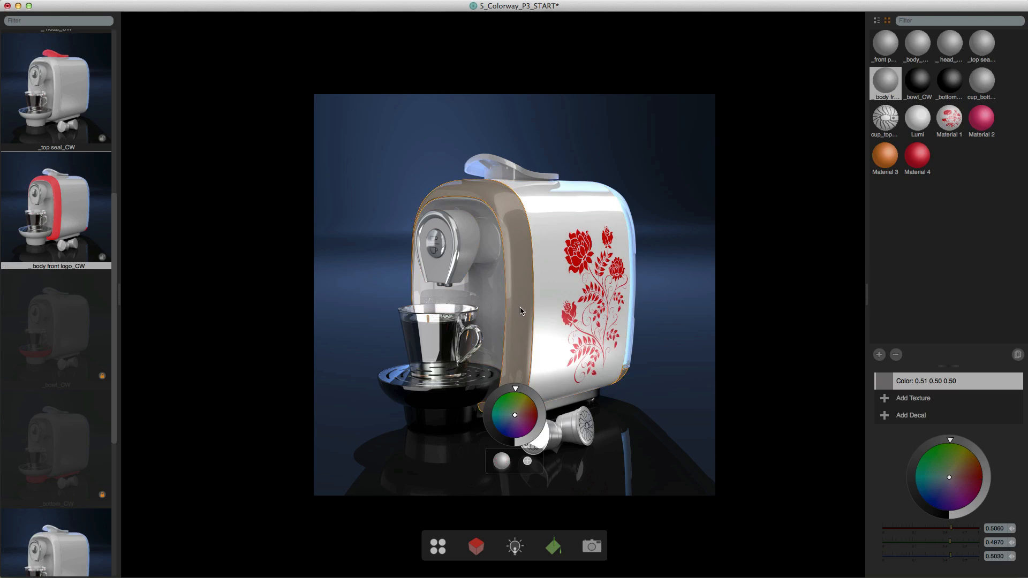
pyautogui.moveTo(981, 120); pyautogui.dragTo(526, 273)
pyautogui.moveTo(917, 155); pyautogui.dragTo(522, 278)
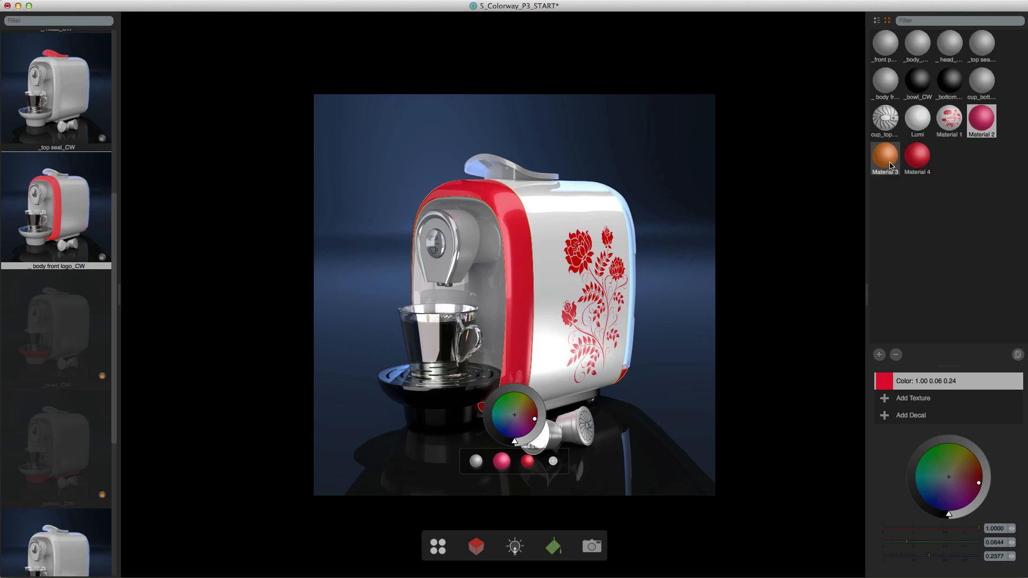
pyautogui.moveTo(891, 166); pyautogui.dragTo(523, 292)
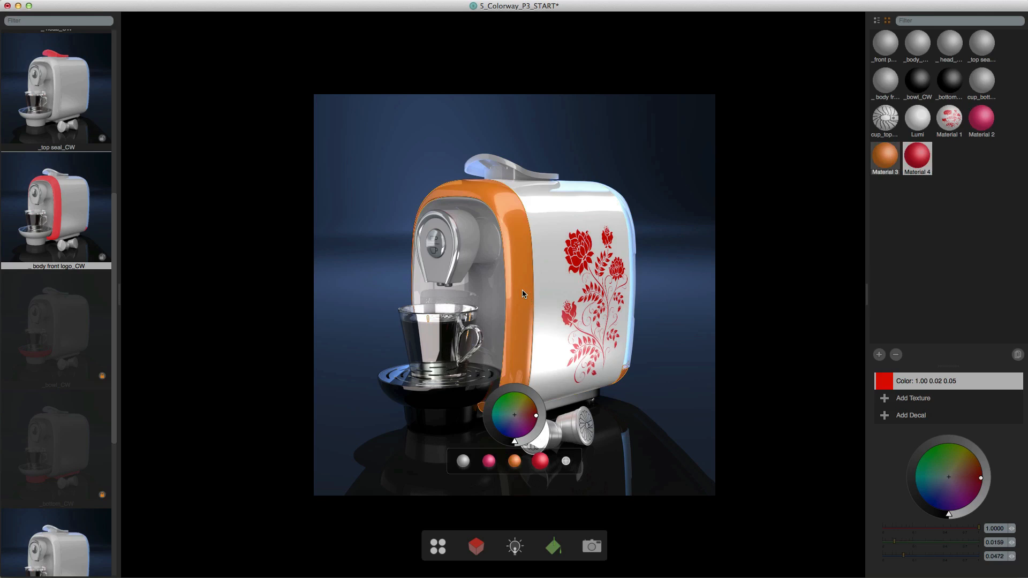
pyautogui.click(919, 261)
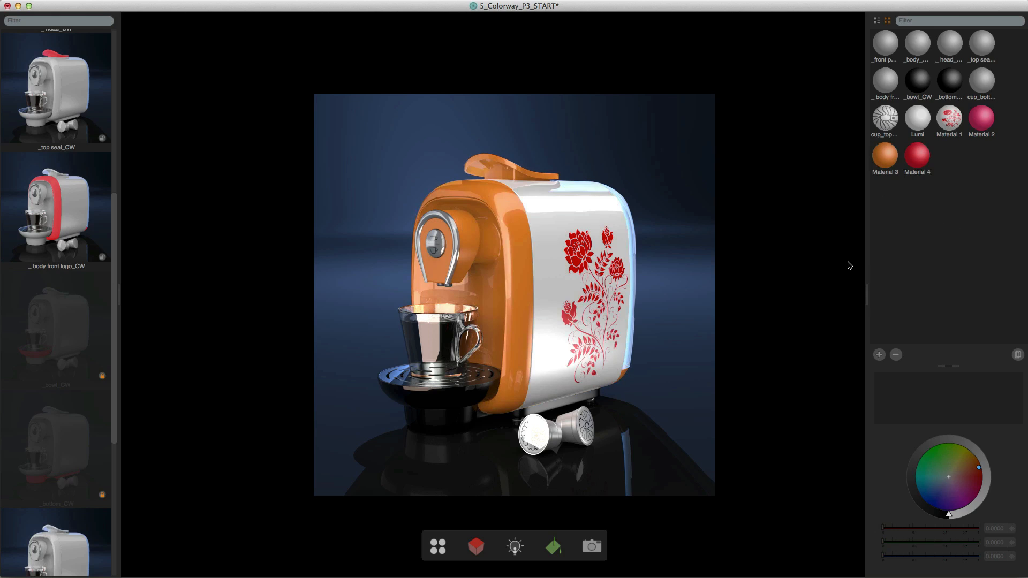
# - Shift the colour of Material 3 towards red
pyautogui.click(886, 159)
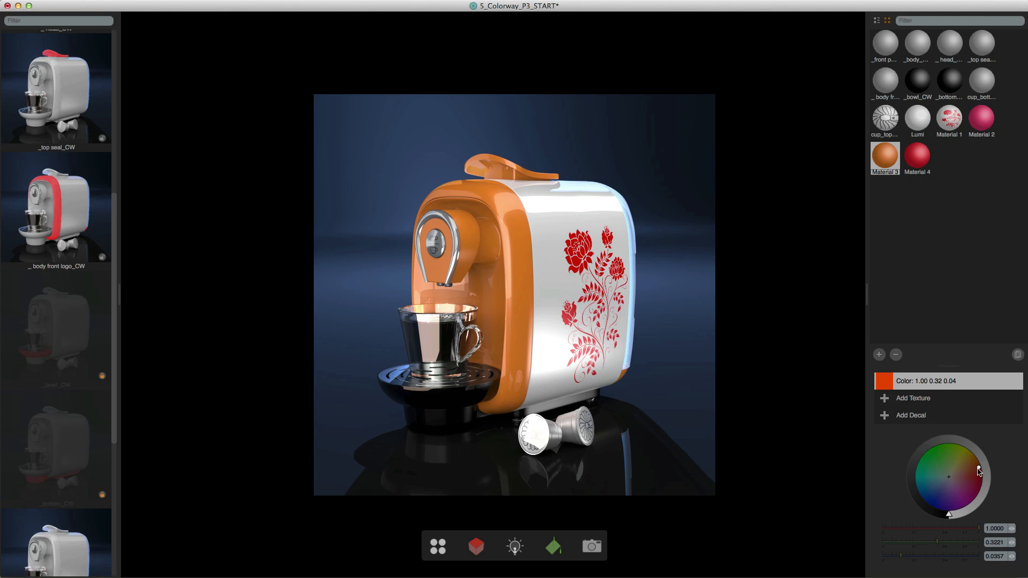
pyautogui.moveTo(978, 470)
pyautogui.mouseDown()
pyautogui.moveTo(974, 461)
pyautogui.moveTo(982, 479)
pyautogui.mouseUp()
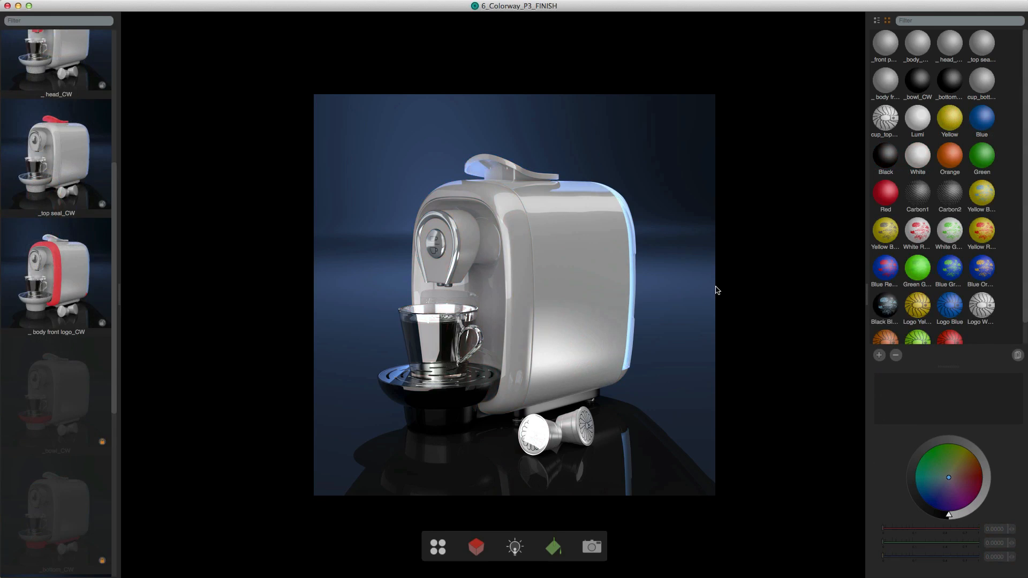
# - Examine the material variations assigned to the body, front frame and top seal in the 6_Colorway_P3_FINISH project
pyautogui.click(575, 284)
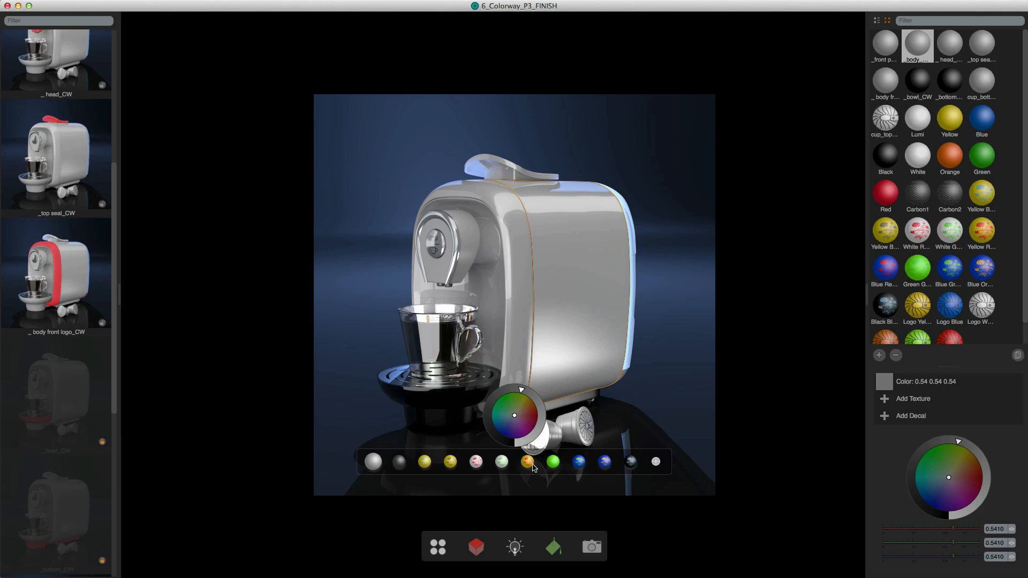
pyautogui.click(512, 329)
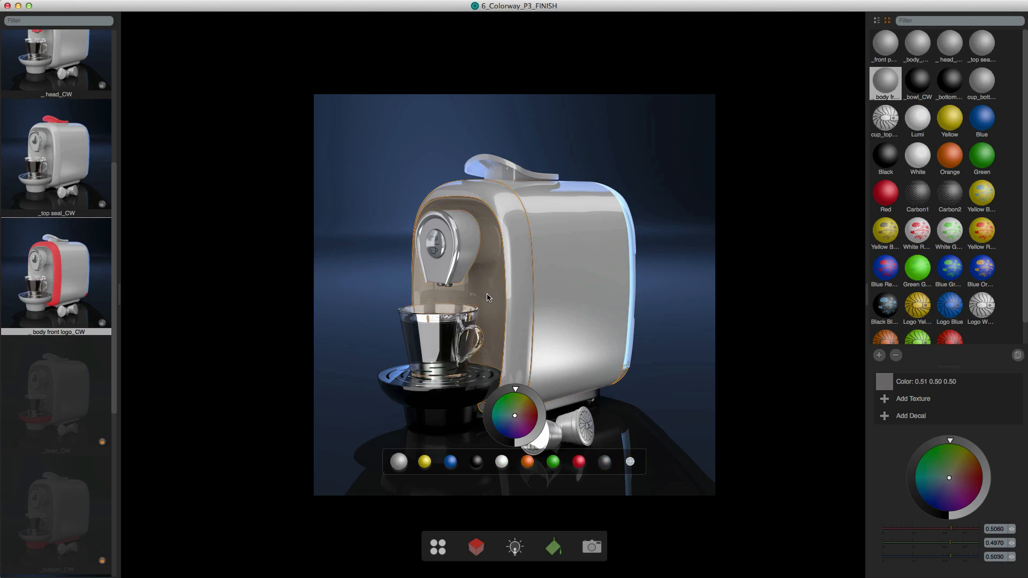
pyautogui.click(504, 177)
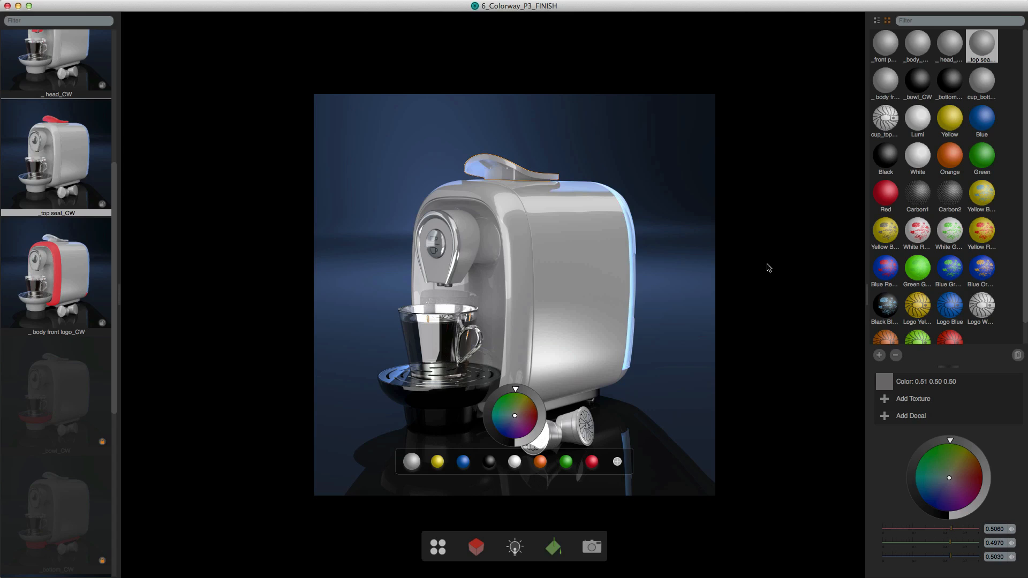
pyautogui.click(769, 295)
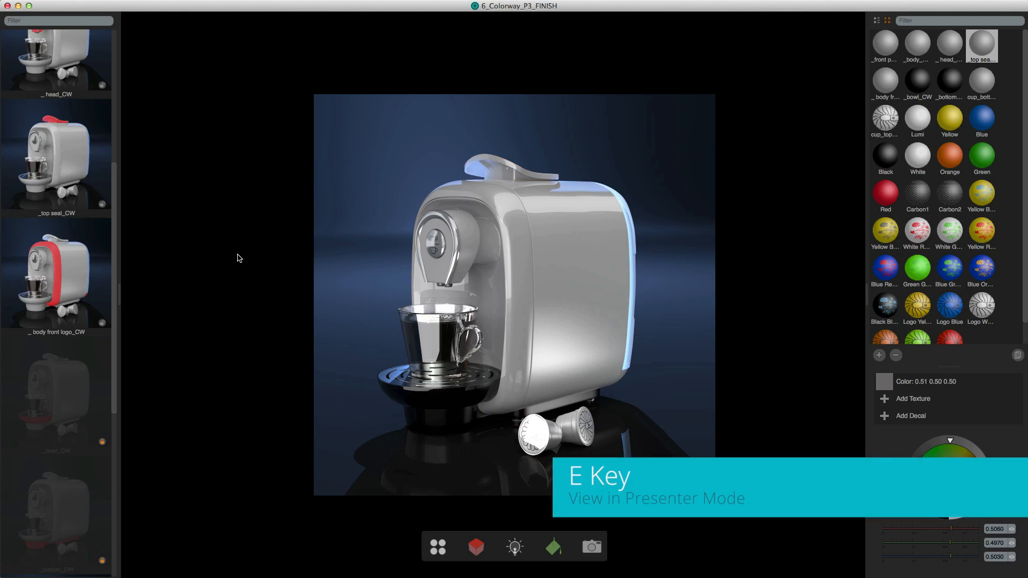
# - View the project in presenter mode and look through the list of parts available to the presenter
pyautogui.press('e')
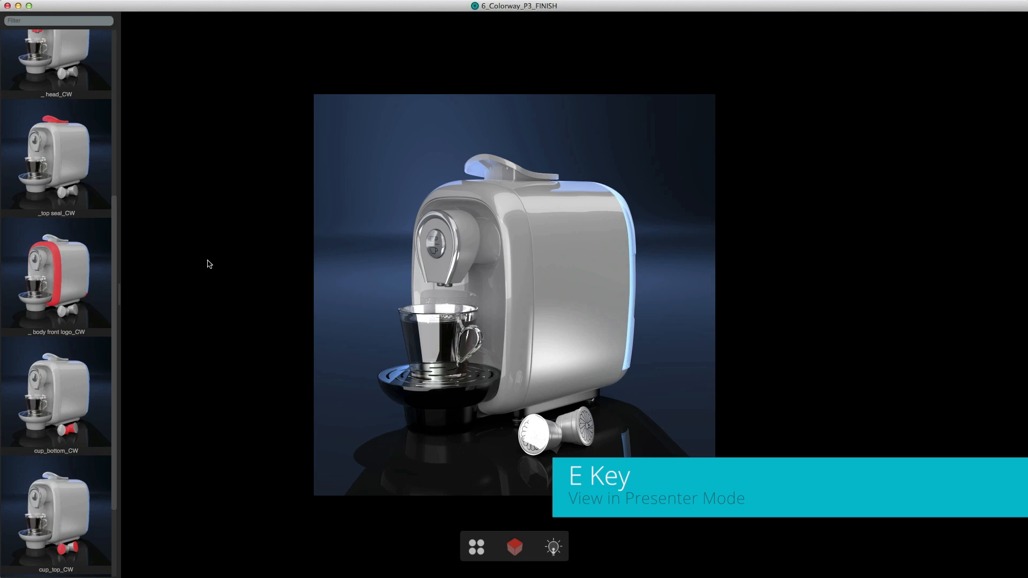
pyautogui.scroll(5, 83, 261)
pyautogui.scroll(-5, 83, 261)
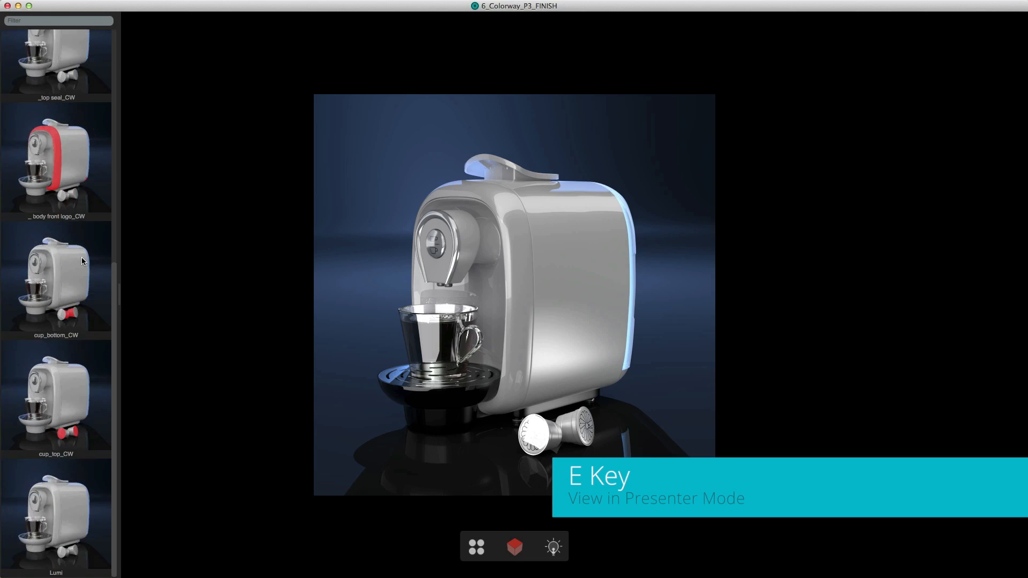
pyautogui.scroll(5, 81, 260)
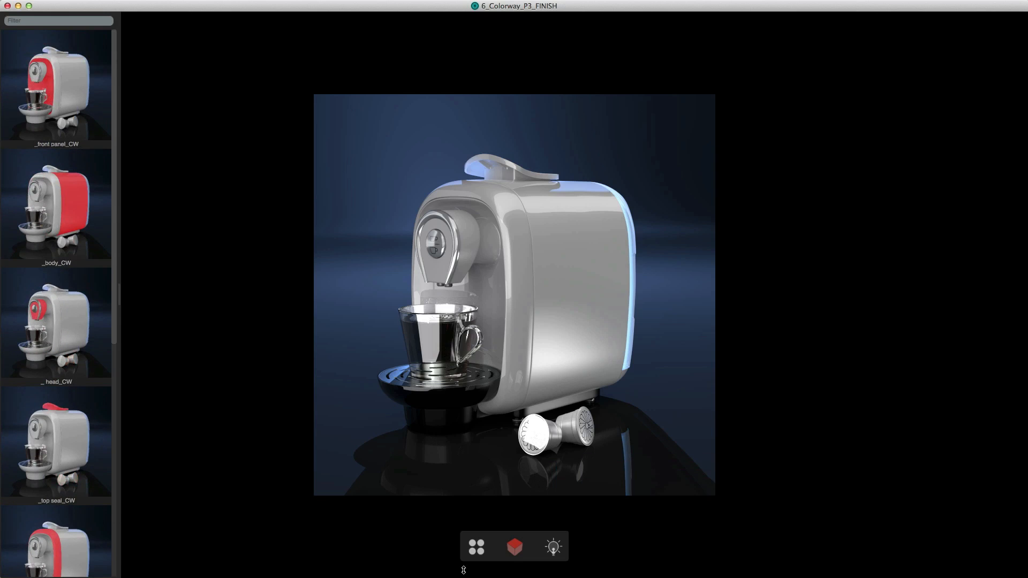
# - Hide the parts list and show the lights that can be adjusted in presenter mode
pyautogui.click(514, 548)
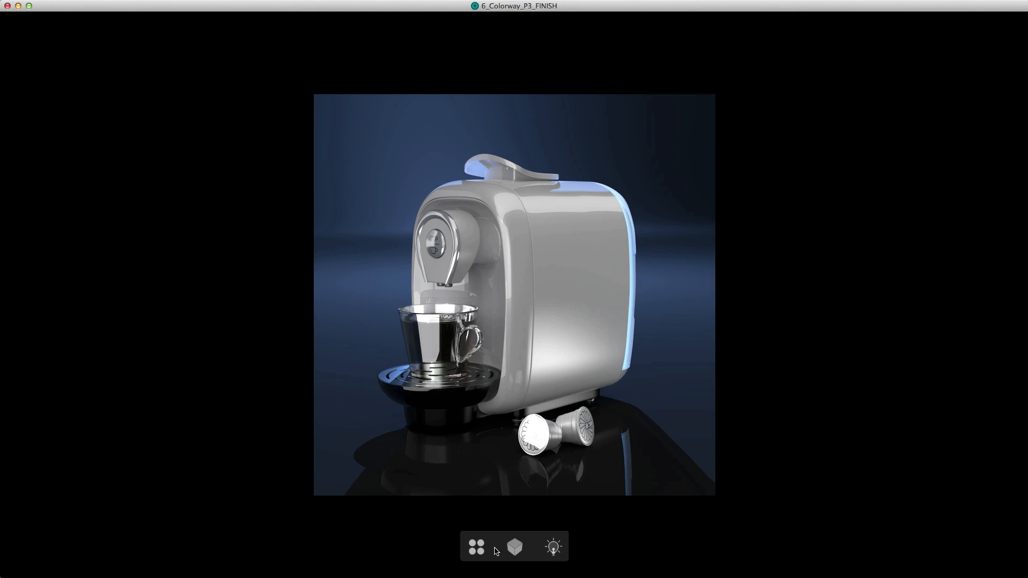
pyautogui.click(553, 547)
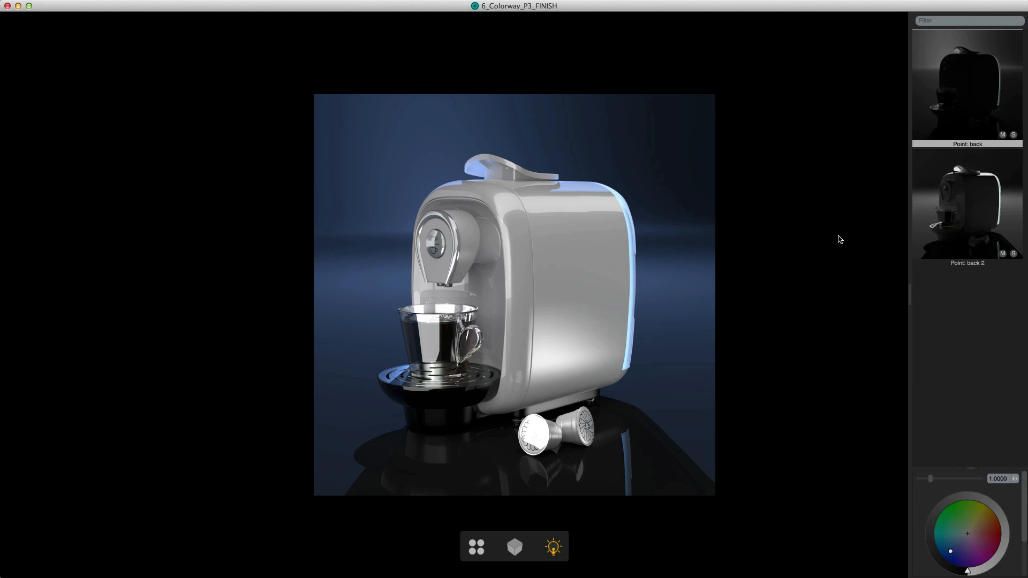
pyautogui.click(554, 547)
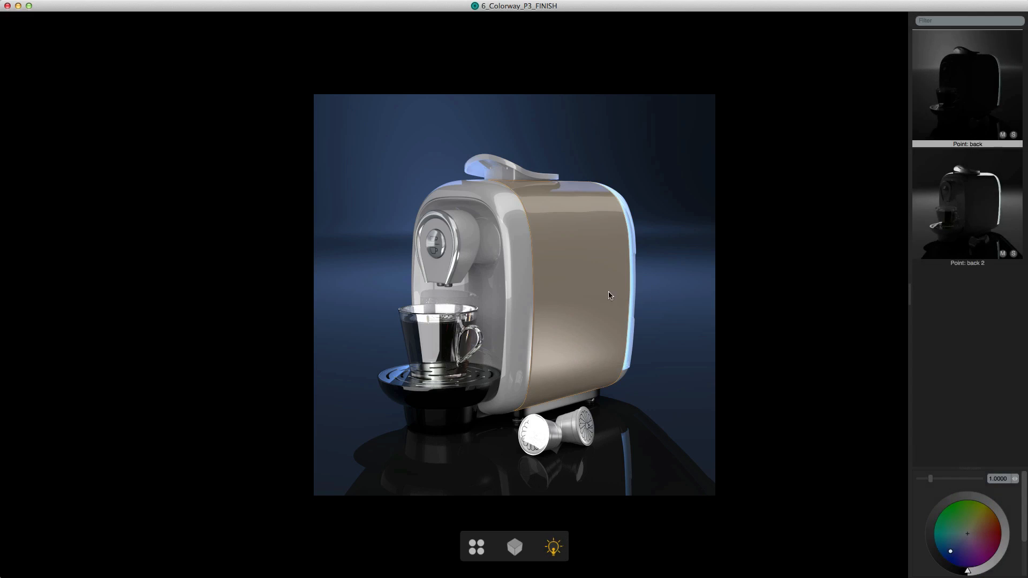
# - Show the materials offered for the machine's body in presenter mode, and hide the interface panels
pyautogui.click(578, 290)
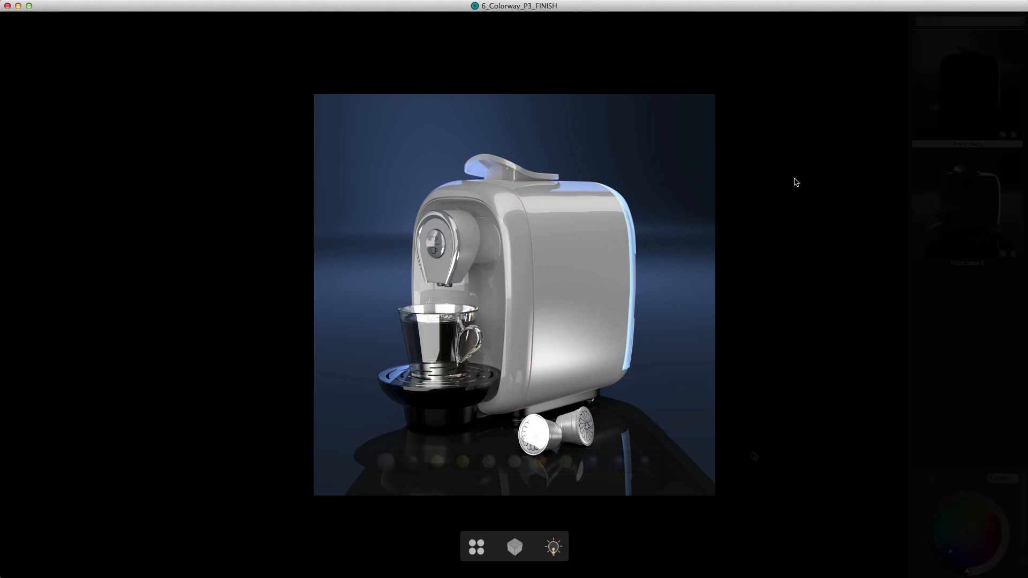
pyautogui.press('Tab')
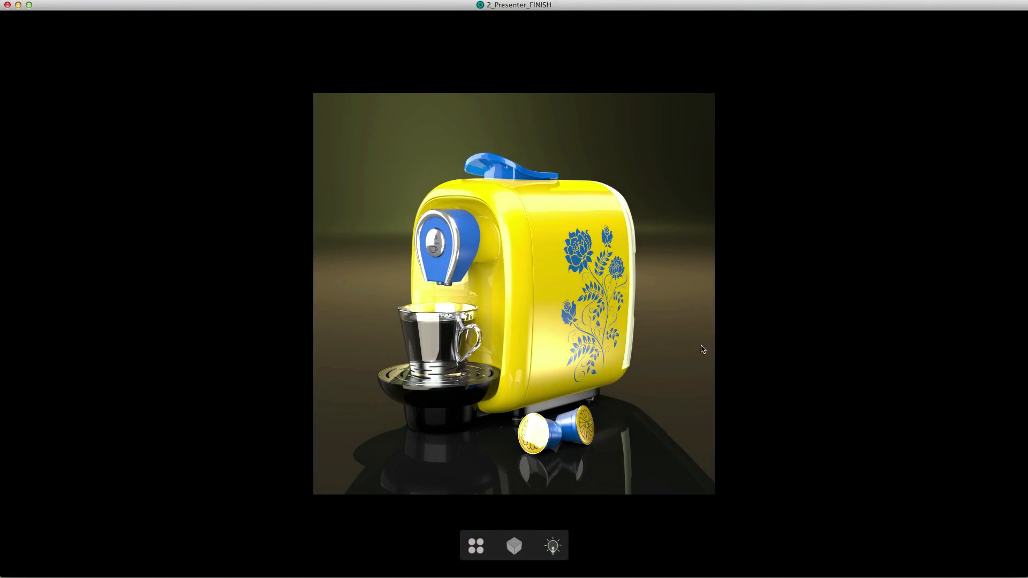
# - Look through the whole list of looks saved in the 2_Presenter_FINISH project
pyautogui.click(476, 546)
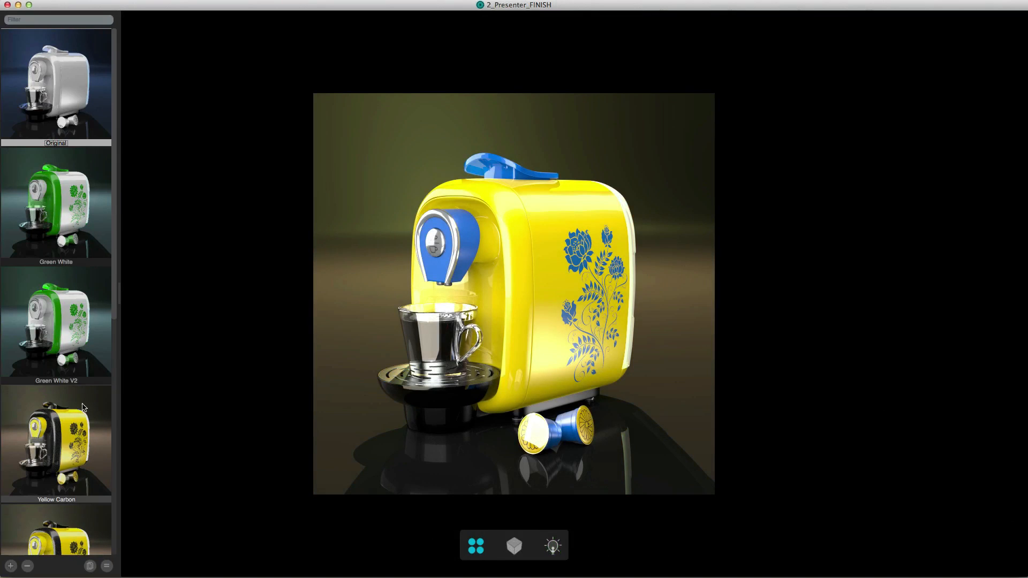
pyautogui.scroll(-5, 77, 410)
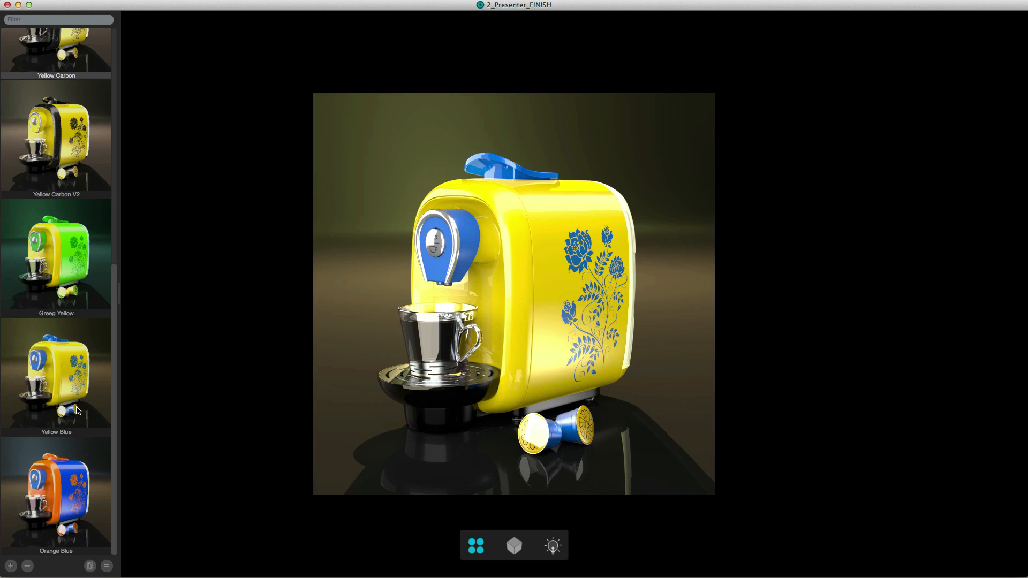
pyautogui.scroll(5, 76, 410)
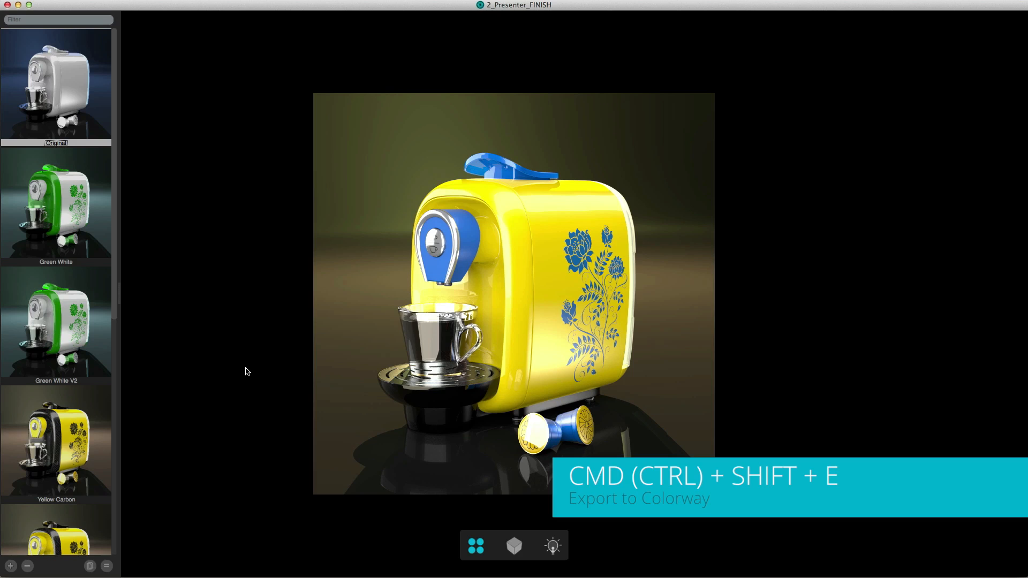
# - Export the presenter looks to Colorway as 8_Presenter_P3_EXPORT in the Colorway folder, replacing the existing file
pyautogui.press('super+shift+e')
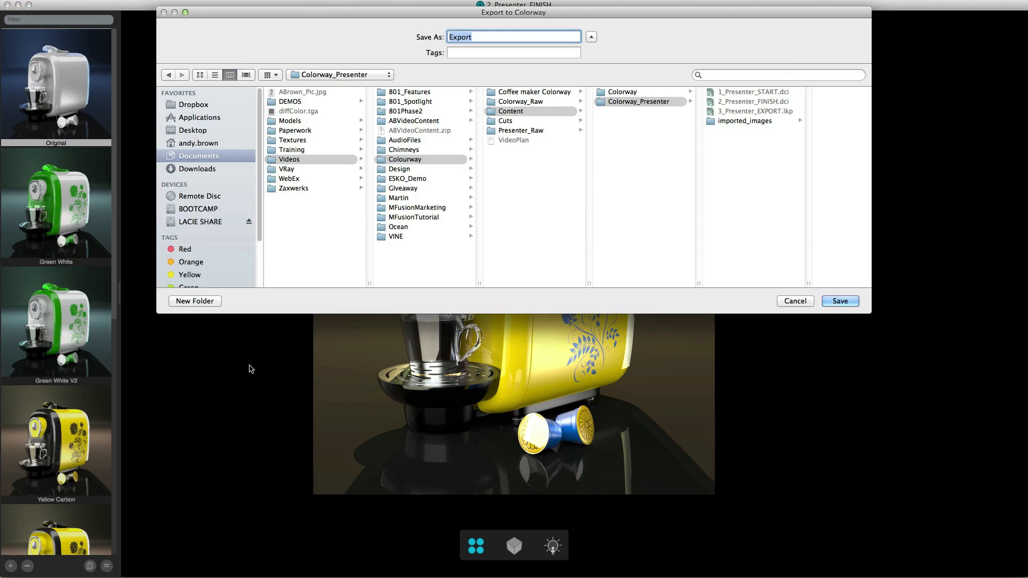
pyautogui.click(639, 93)
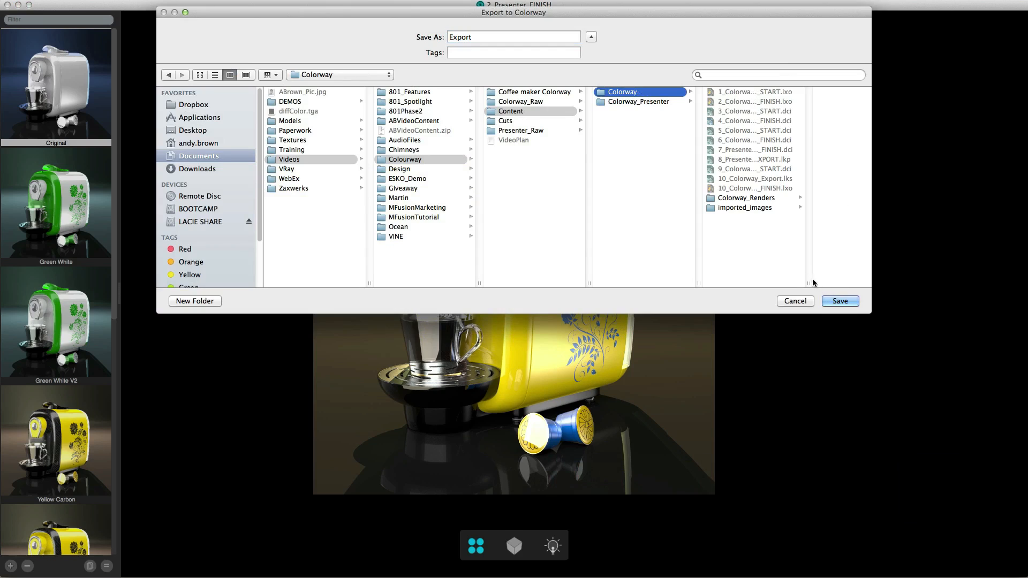
pyautogui.moveTo(808, 283); pyautogui.dragTo(845, 278)
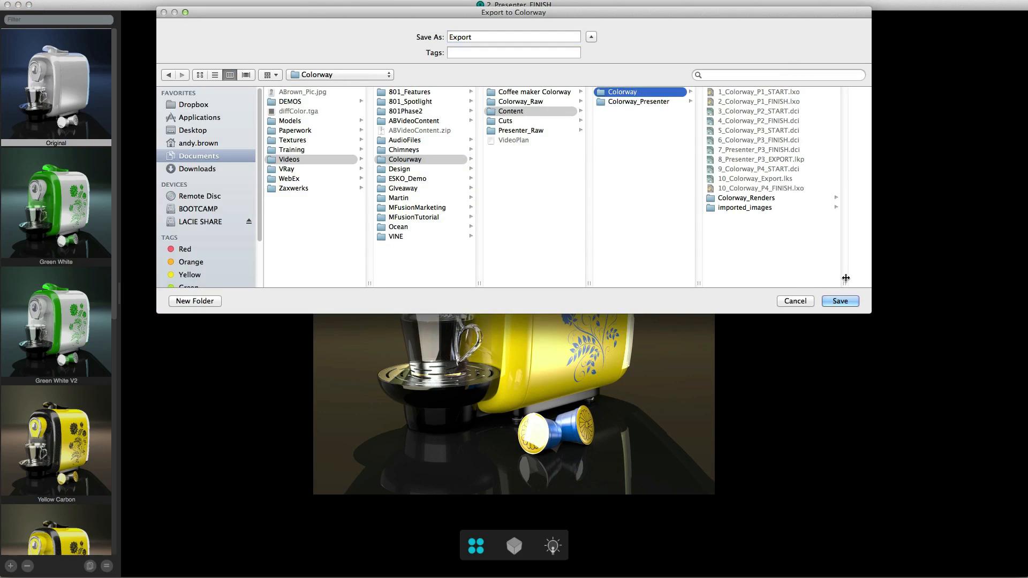
pyautogui.click(745, 160)
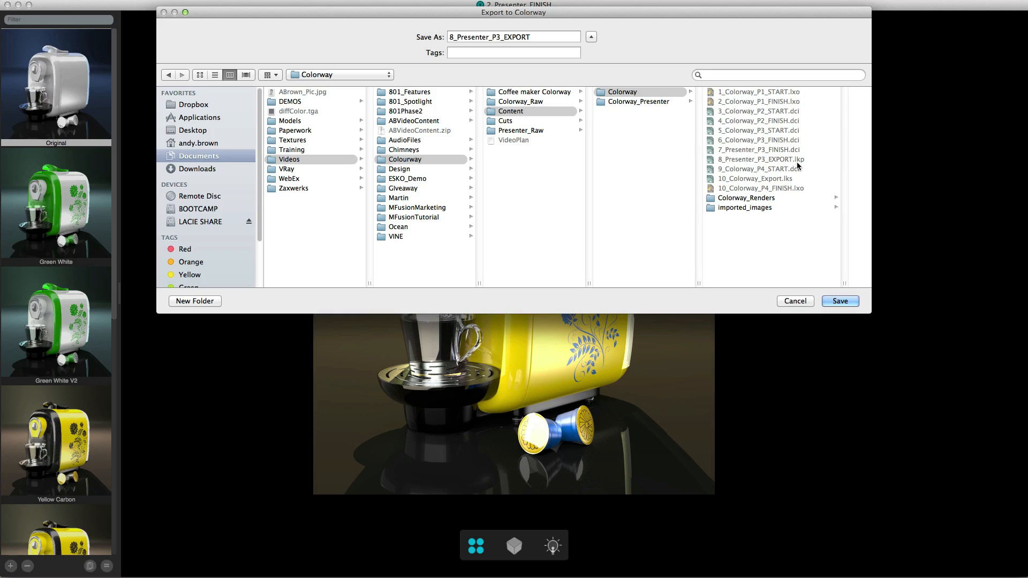
pyautogui.click(839, 301)
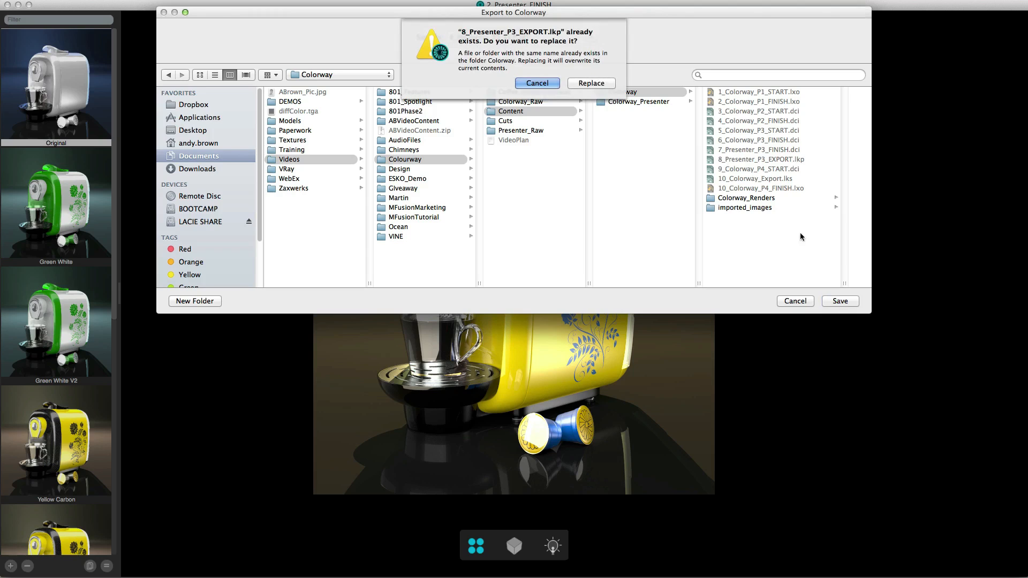
pyautogui.click(598, 85)
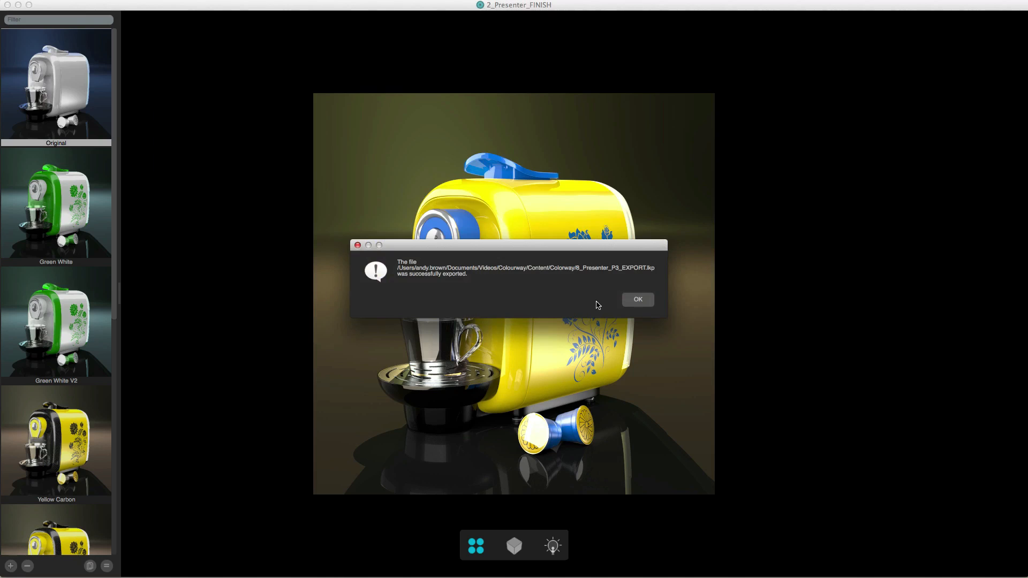
pyautogui.click(638, 301)
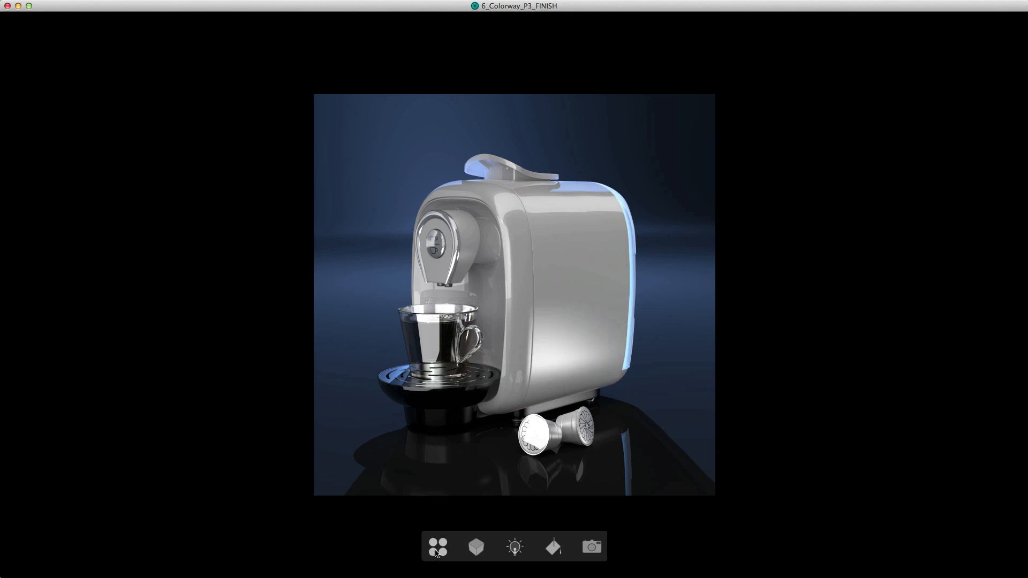
# - Show the looks of the 6_Colorway_P3_FINISH project and import the presenter file 8_Presenter_P3_EXPORT.lkp
pyautogui.click(438, 547)
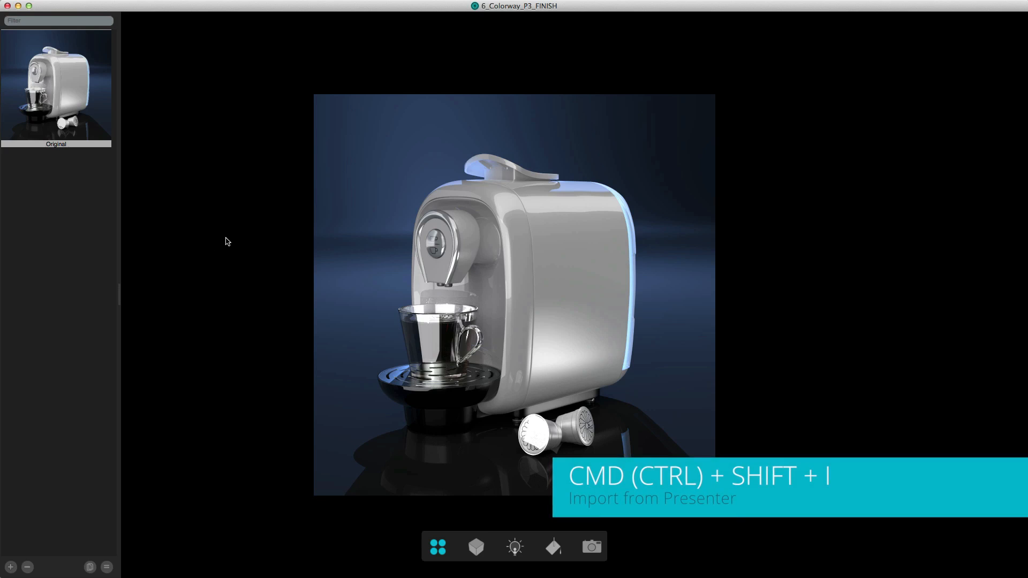
pyautogui.press('super+shift+i')
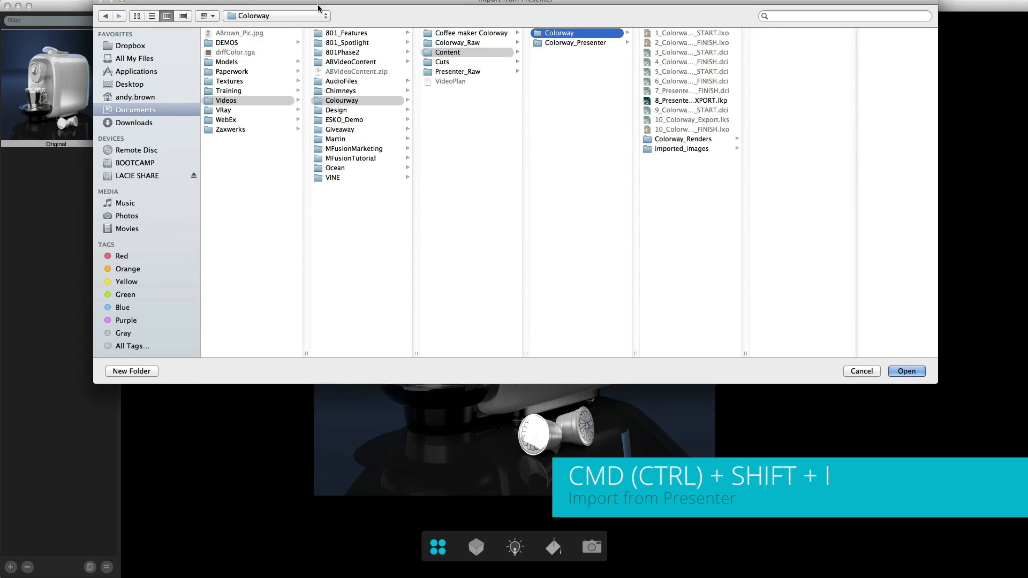
pyautogui.moveTo(318, 8); pyautogui.dragTo(341, 40)
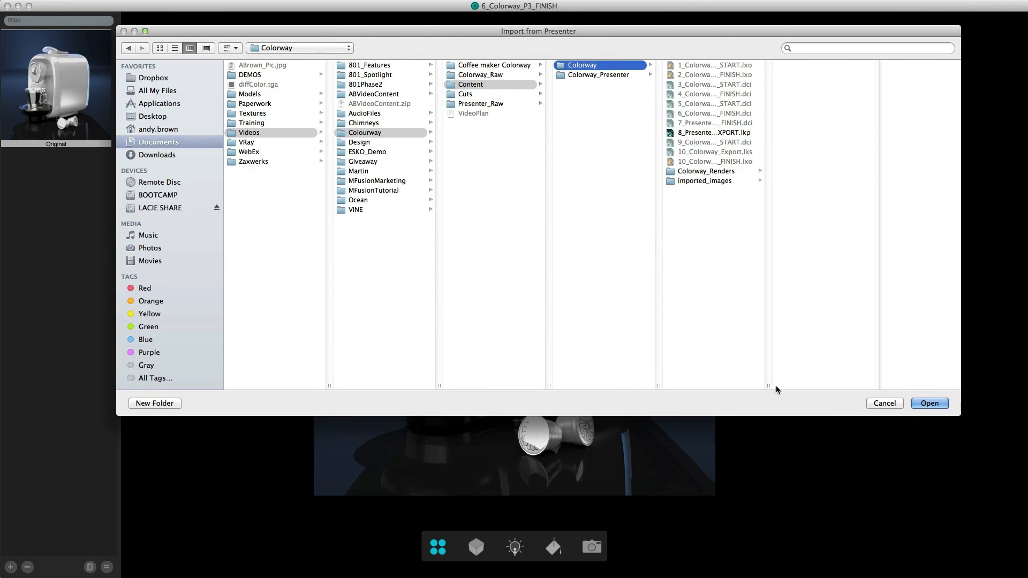
pyautogui.moveTo(769, 386); pyautogui.dragTo(792, 387)
pyautogui.click(718, 132)
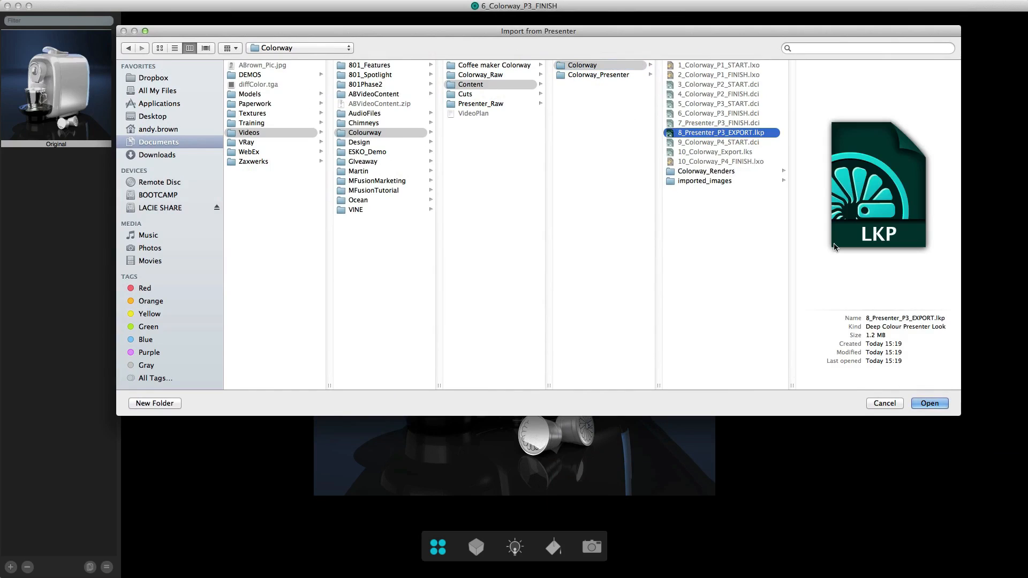
pyautogui.click(929, 403)
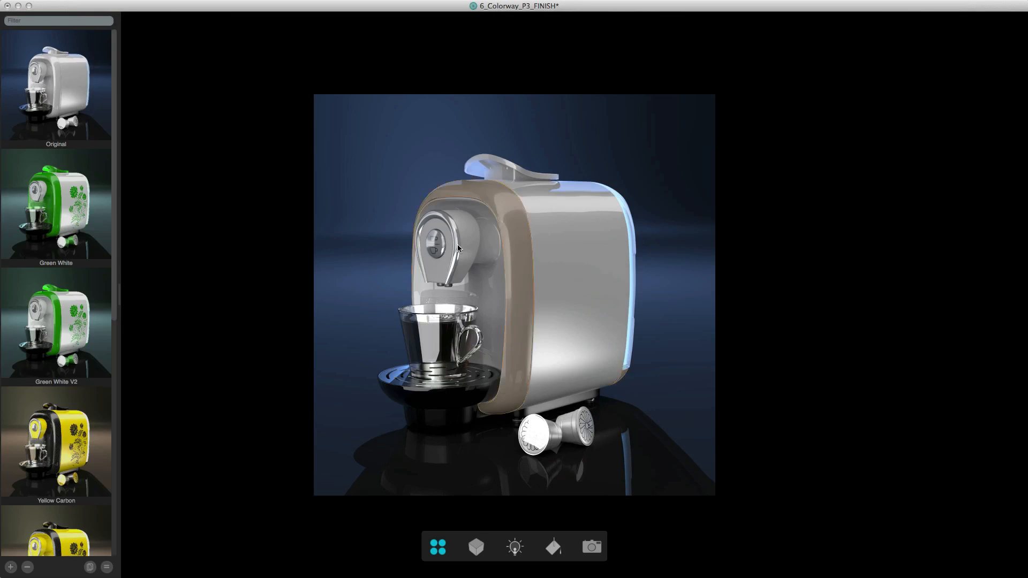
# - Cycle forwards and backwards through the imported looks, starting from Green White, to compare them on the coffee machine
pyautogui.click(69, 202)
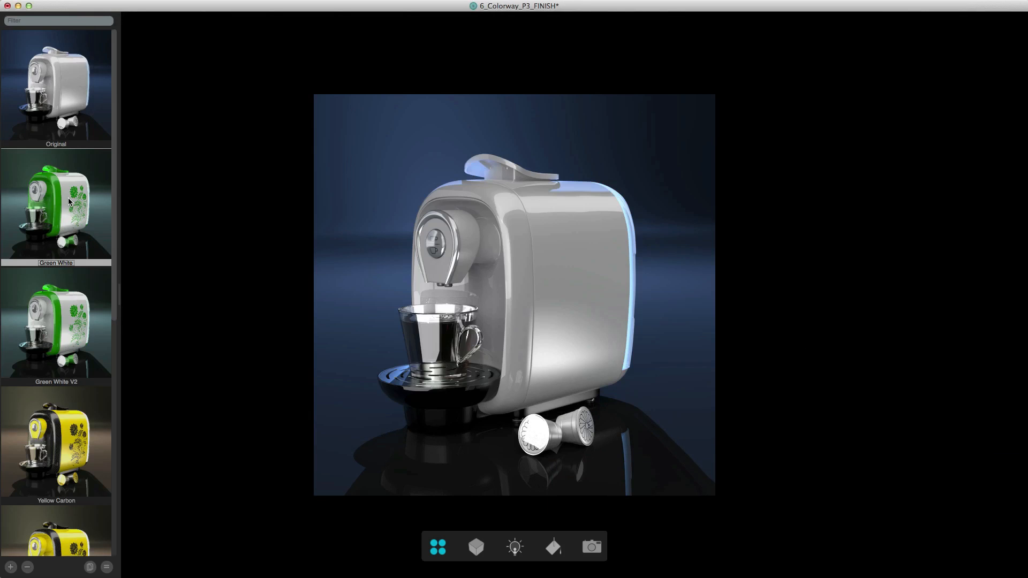
pyautogui.press('Right')
pyautogui.press('Right')
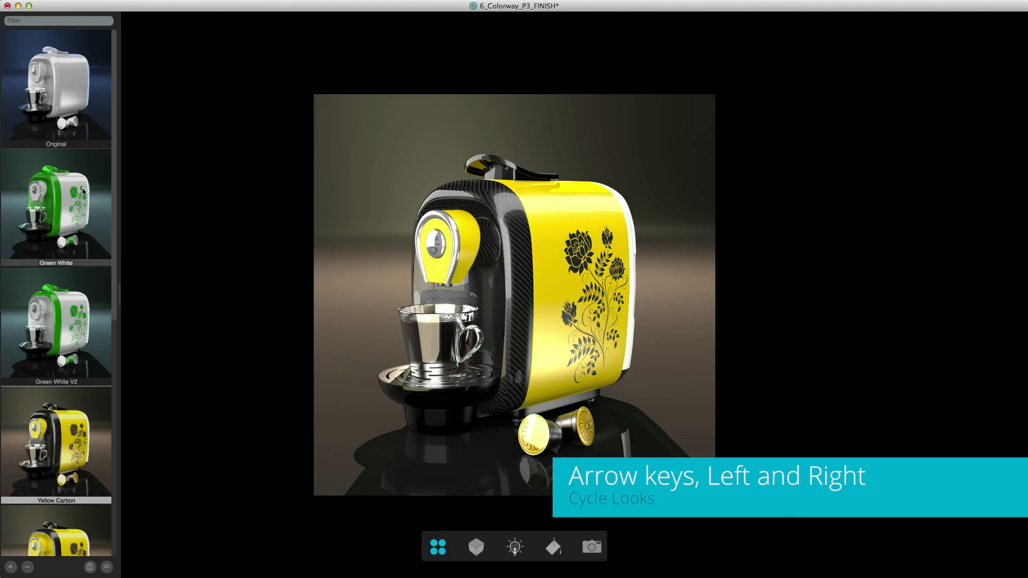
pyautogui.press('Left')
pyautogui.press('Left')
pyautogui.press('Left')
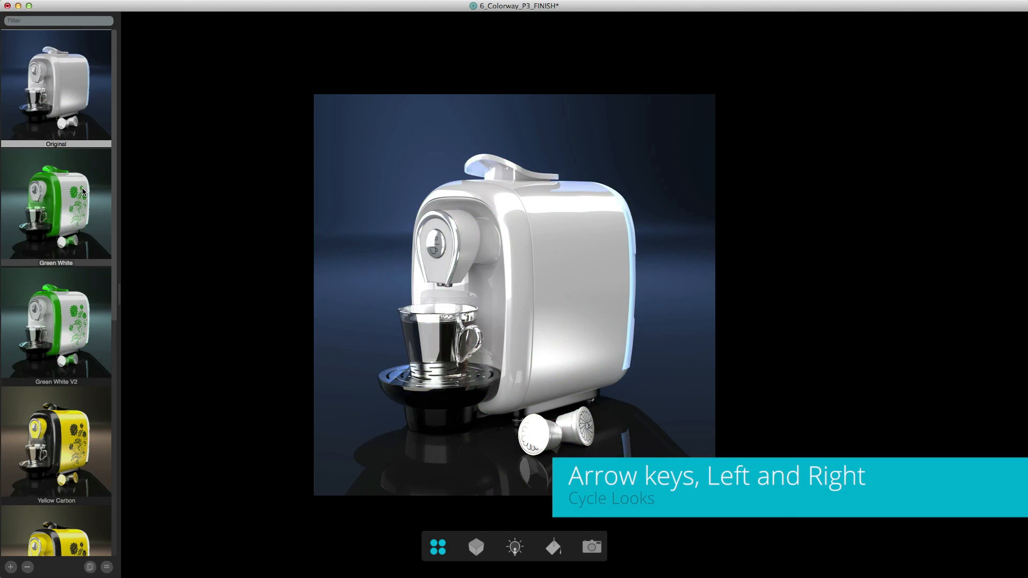
pyautogui.press('Right')
pyautogui.press('Right')
pyautogui.press('Right')
pyautogui.press('Right')
pyautogui.press('Right')
pyautogui.press('Right')
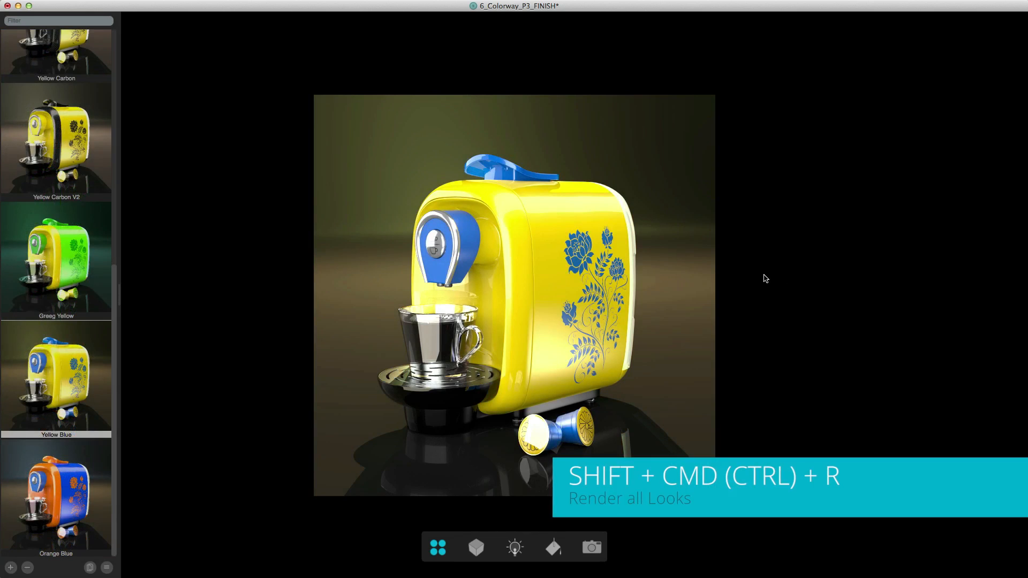
# - Render all looks at full resolution as png files into the Colorway_Renders folder, with {look}.{format} as the file name pattern
pyautogui.press('shift+super+r')
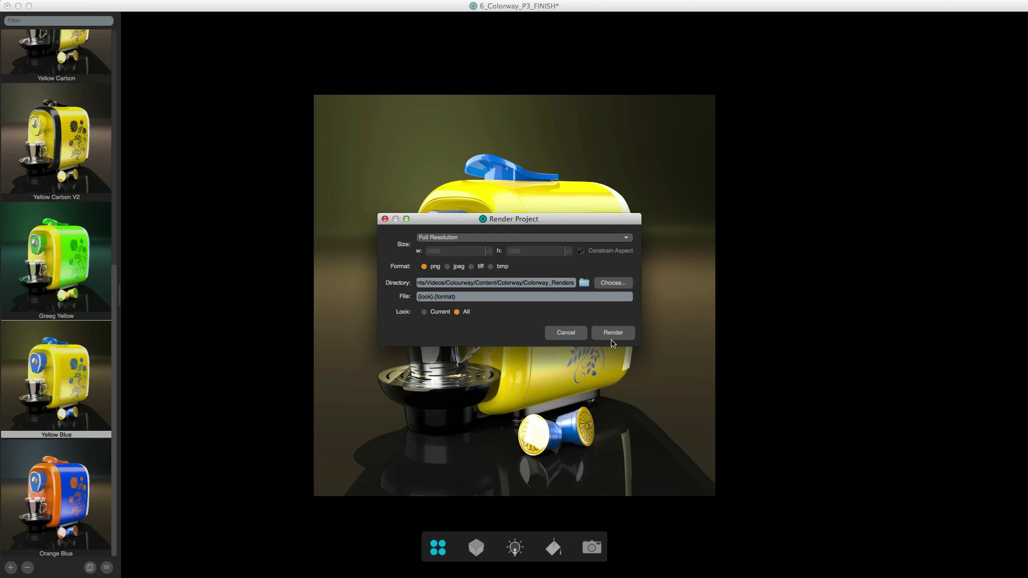
pyautogui.click(613, 332)
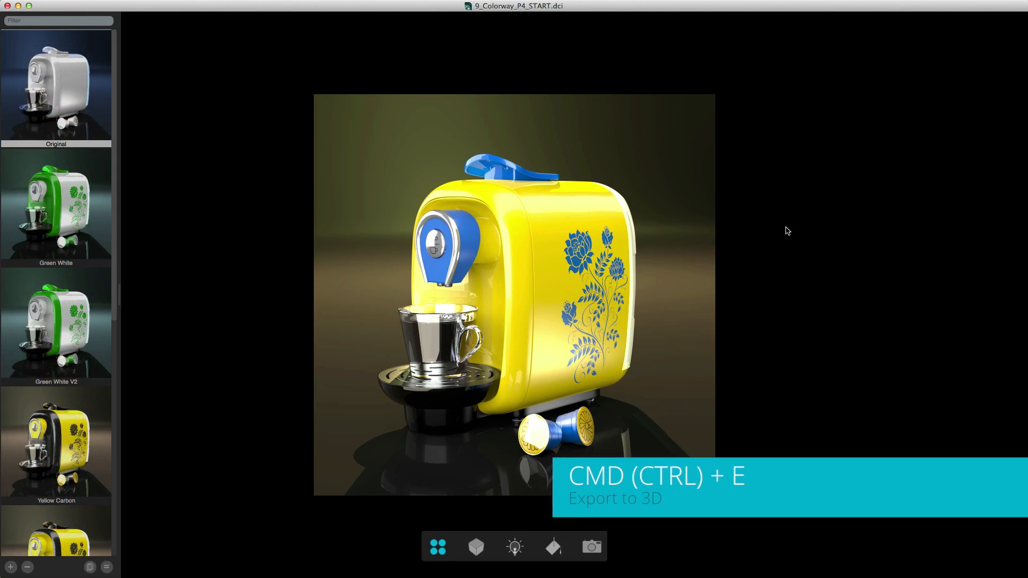
# - Export the 9_Colorway_P4_START project to 3D as 10_Colorway_Export in the Colorway folder, replacing the existing file
pyautogui.press('super+e')
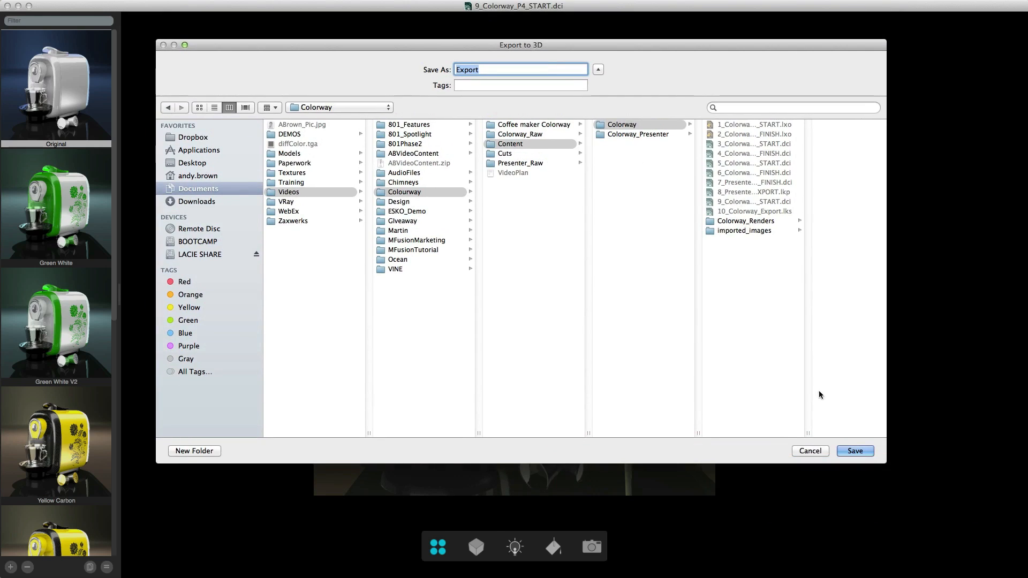
pyautogui.moveTo(807, 429); pyautogui.dragTo(842, 425)
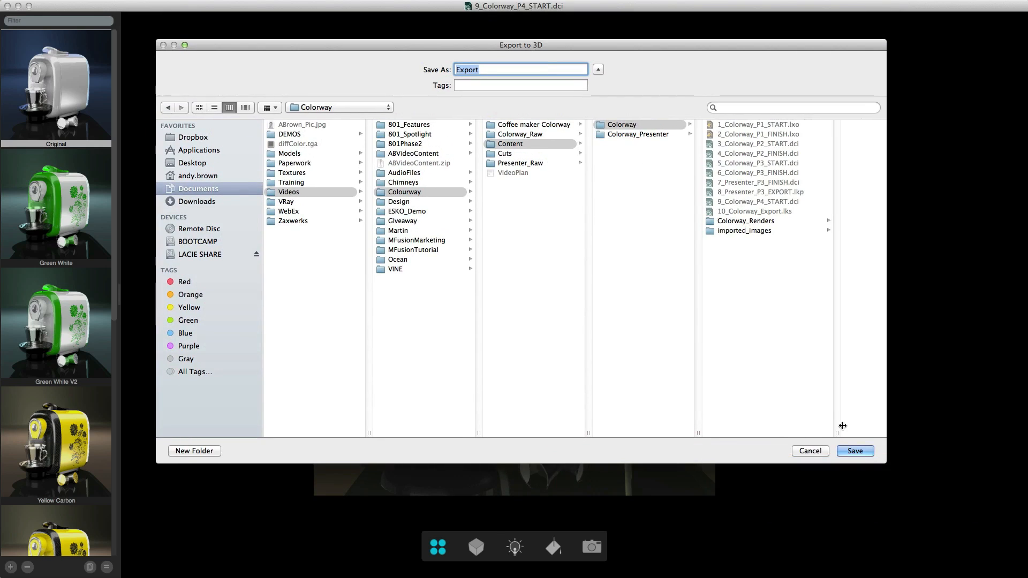
pyautogui.click(742, 212)
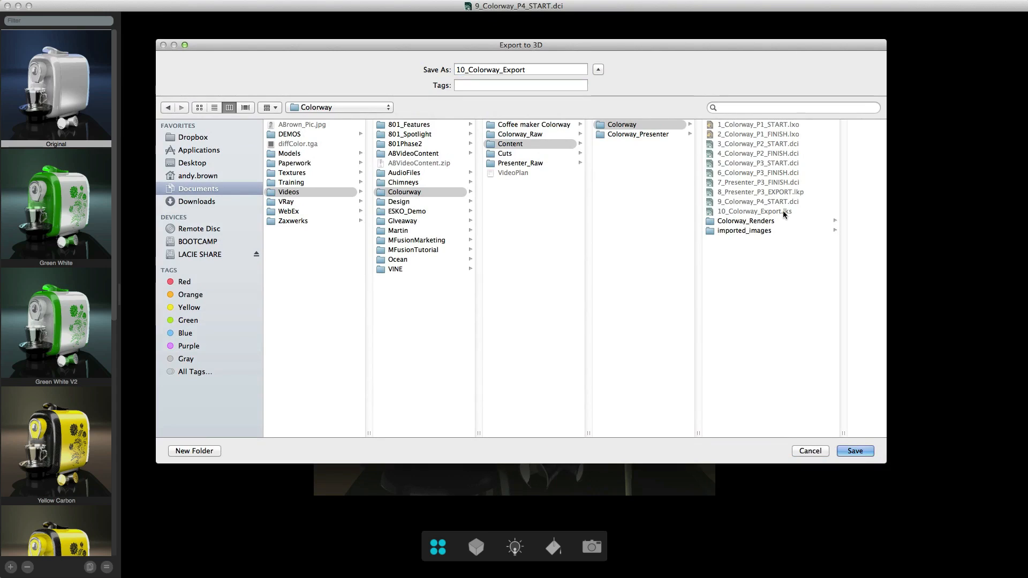
pyautogui.click(855, 451)
pyautogui.click(598, 116)
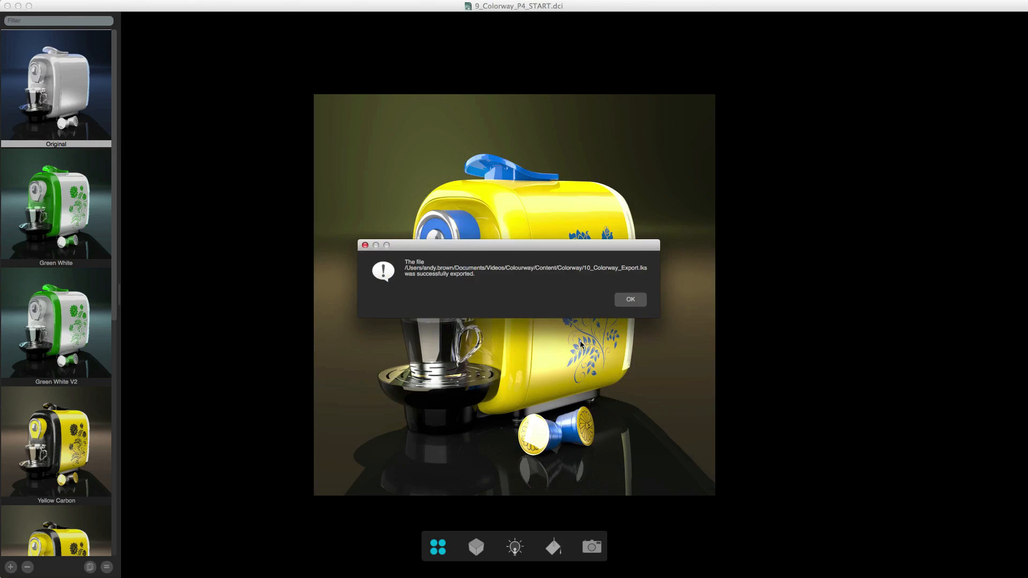
pyautogui.click(625, 299)
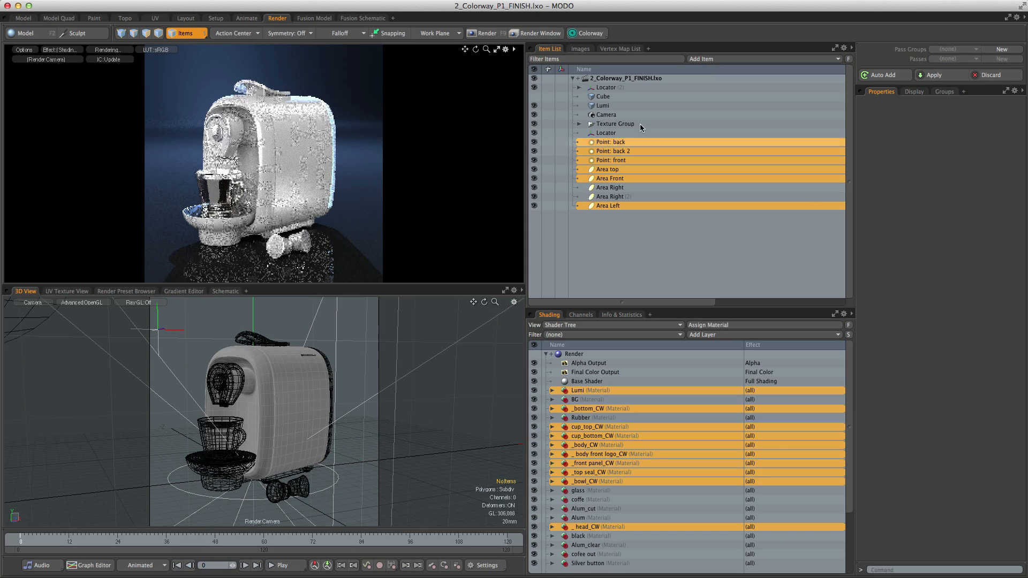
# - In MODO, import the Colorway looks from 10_Colorway_Export.lks into the 2_Colorway_P1_FINISH scene, accepting the project name mismatch
pyautogui.click(586, 36)
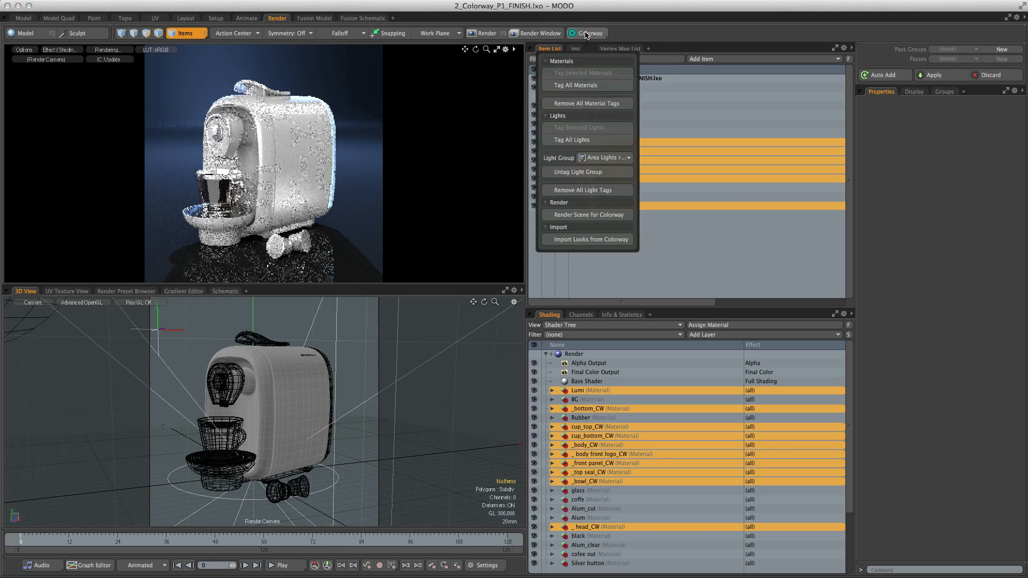
pyautogui.click(592, 241)
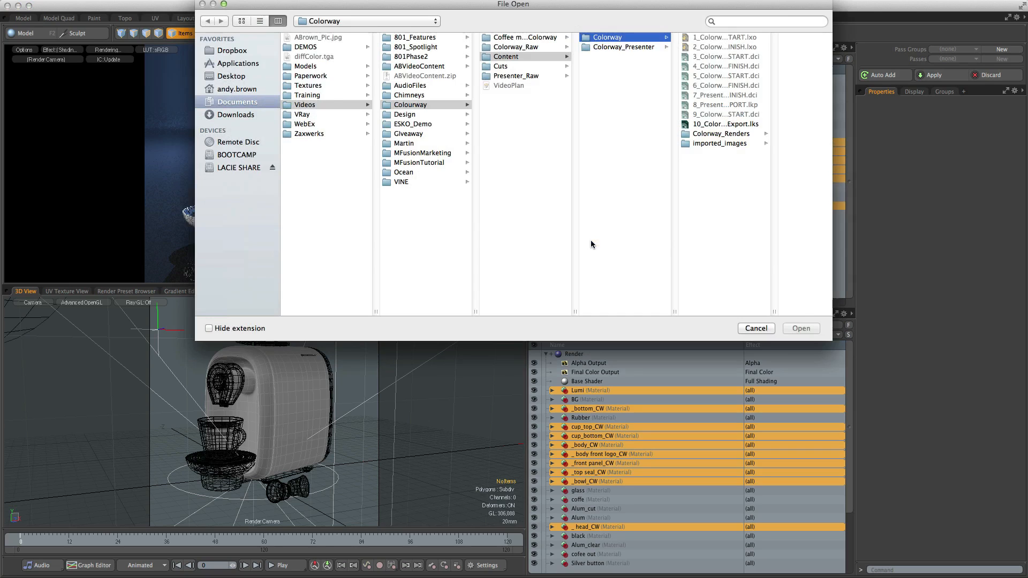
pyautogui.moveTo(624, 8); pyautogui.dragTo(625, 53)
pyautogui.click(709, 169)
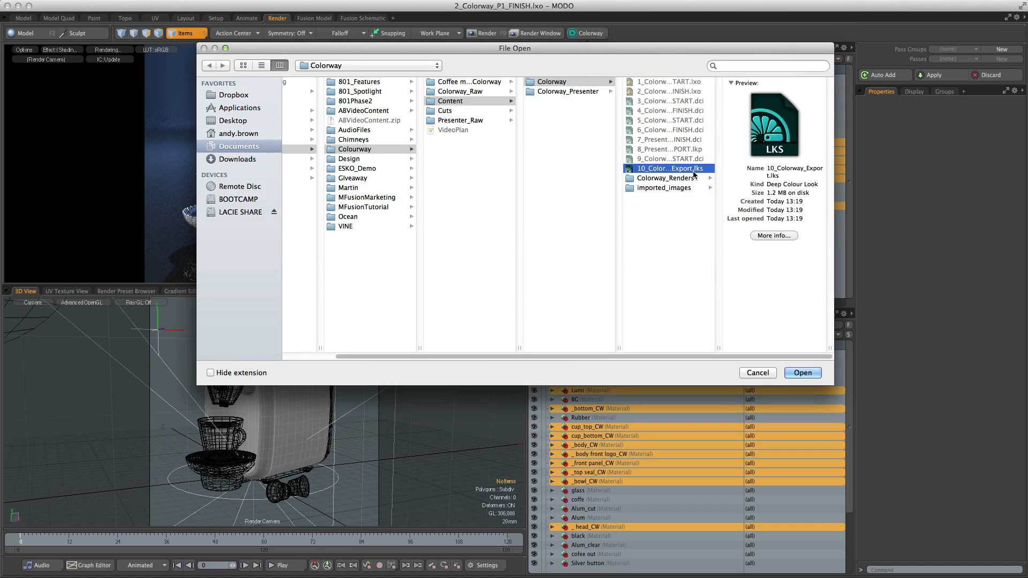
pyautogui.click(802, 373)
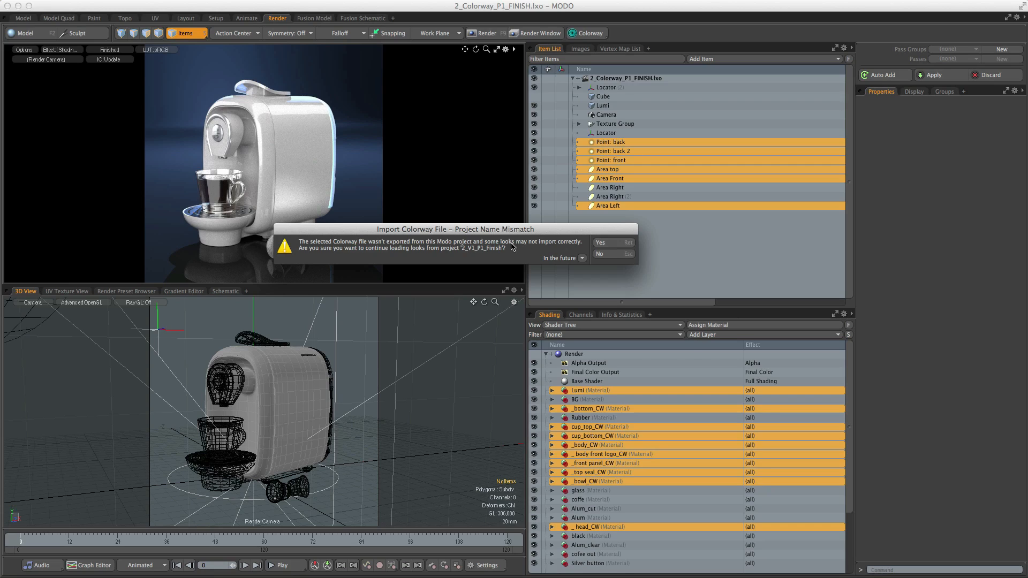
pyautogui.click(602, 242)
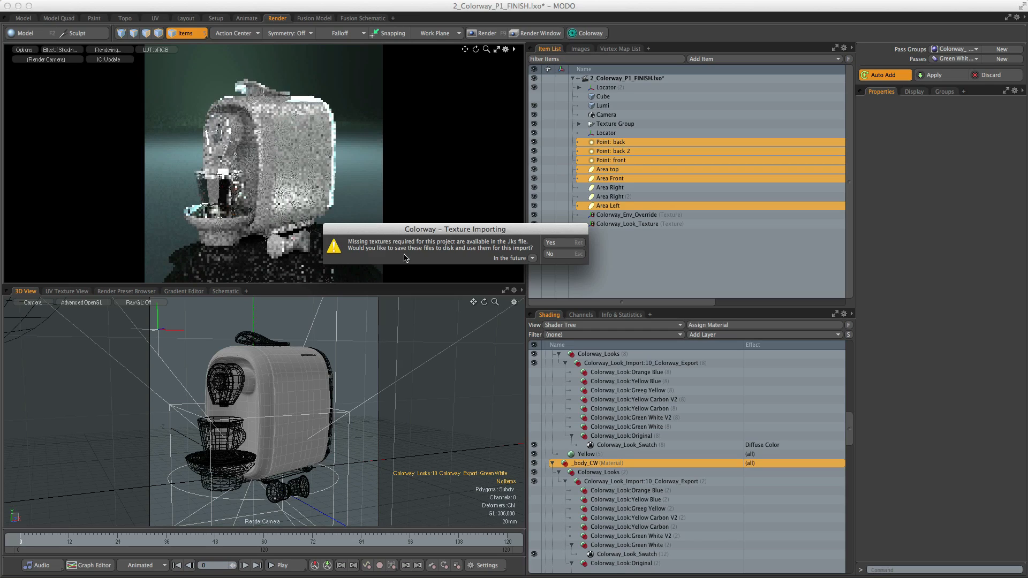
# - Save the missing look textures into the imported_images folder of the Colorway project folder and complete the import
pyautogui.click(550, 242)
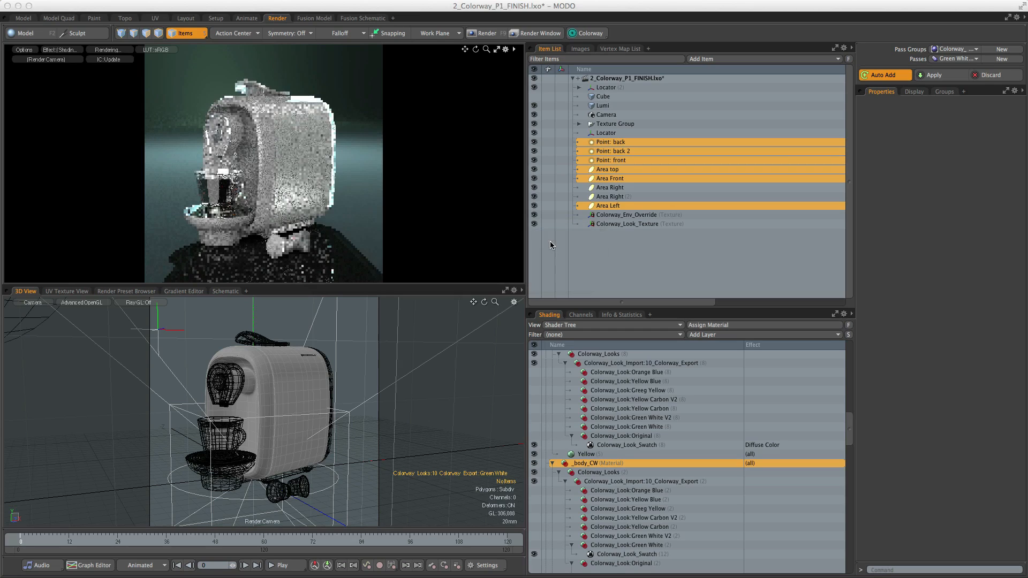
pyautogui.click(322, 106)
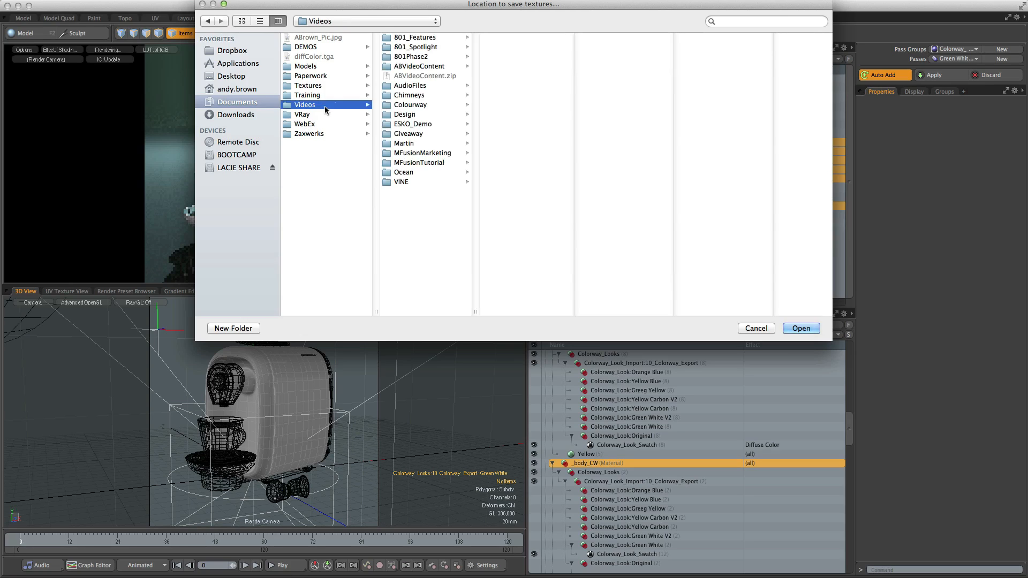
pyautogui.click(421, 105)
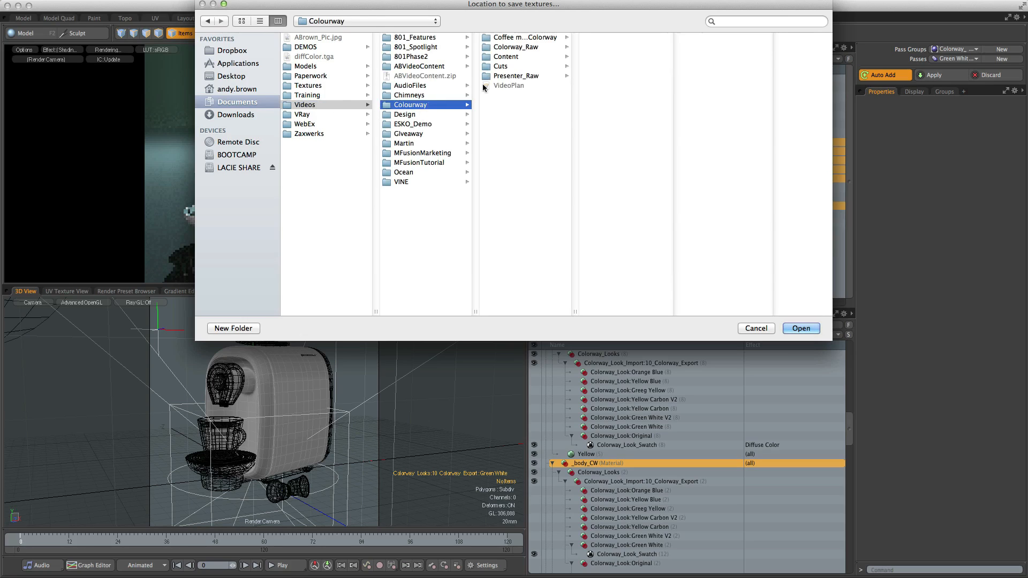
pyautogui.click(527, 57)
pyautogui.click(604, 39)
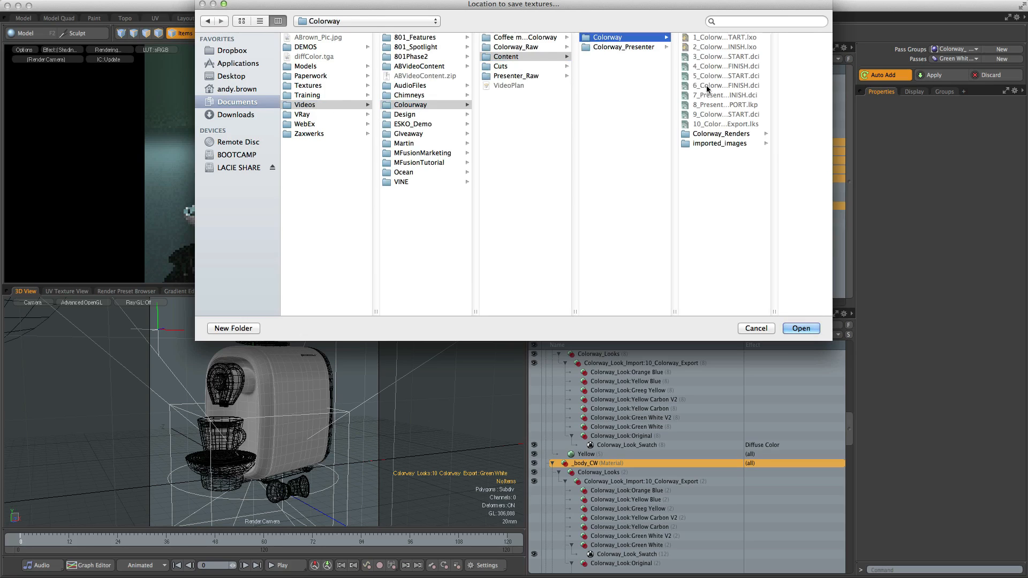
pyautogui.click(711, 144)
pyautogui.click(807, 334)
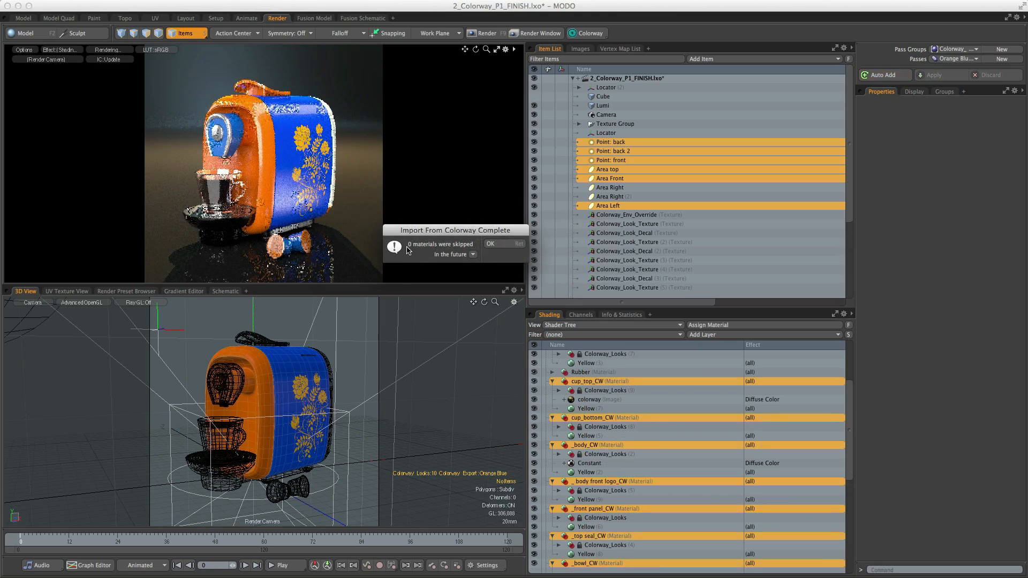
pyautogui.click(490, 245)
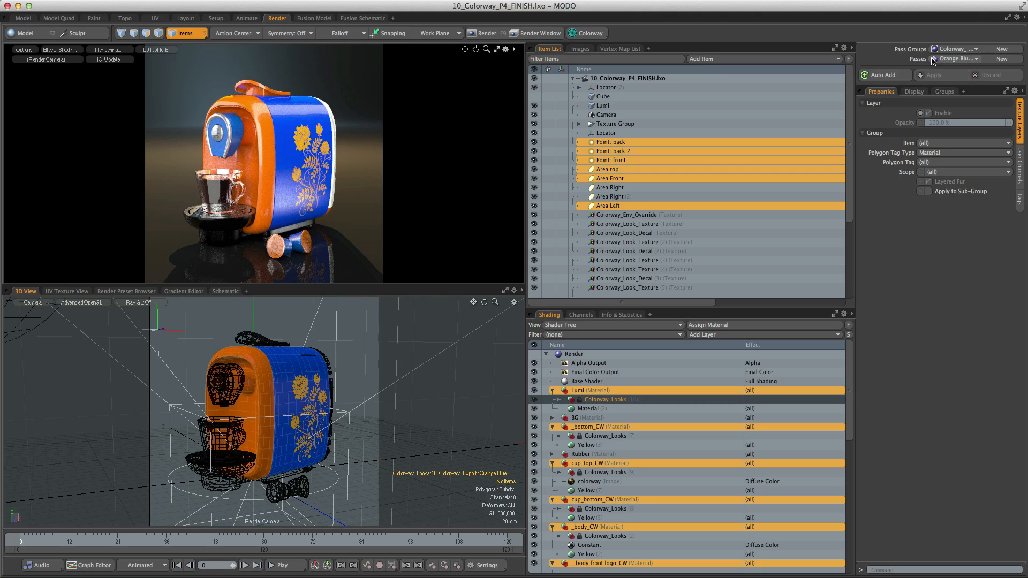
# - Switch the active pass to Green White V2 and unlock the Colorway_Looks preset under the _body_CW material
pyautogui.click(955, 60)
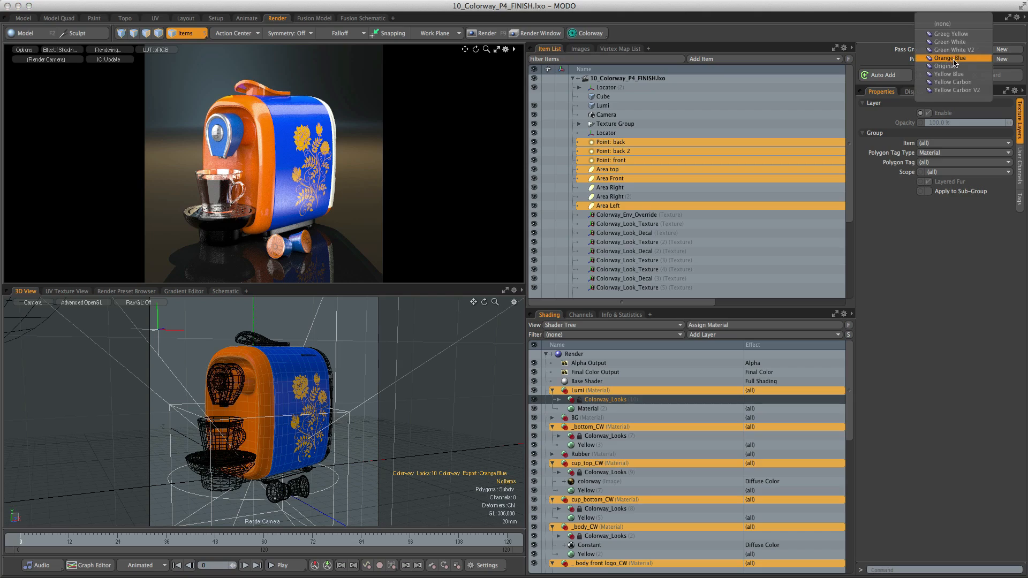
pyautogui.click(954, 91)
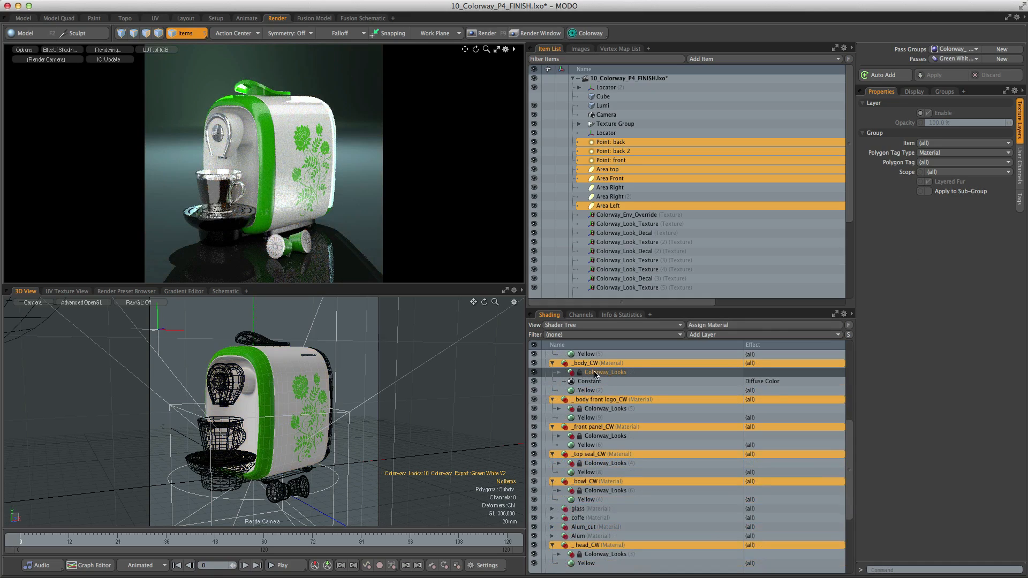
pyautogui.rightClick(594, 374)
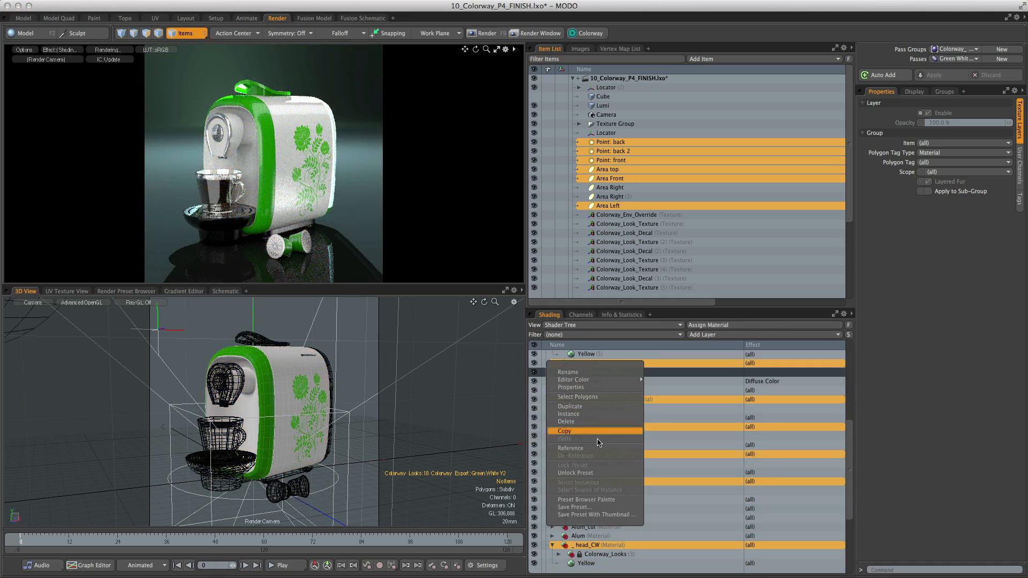
pyautogui.click(593, 473)
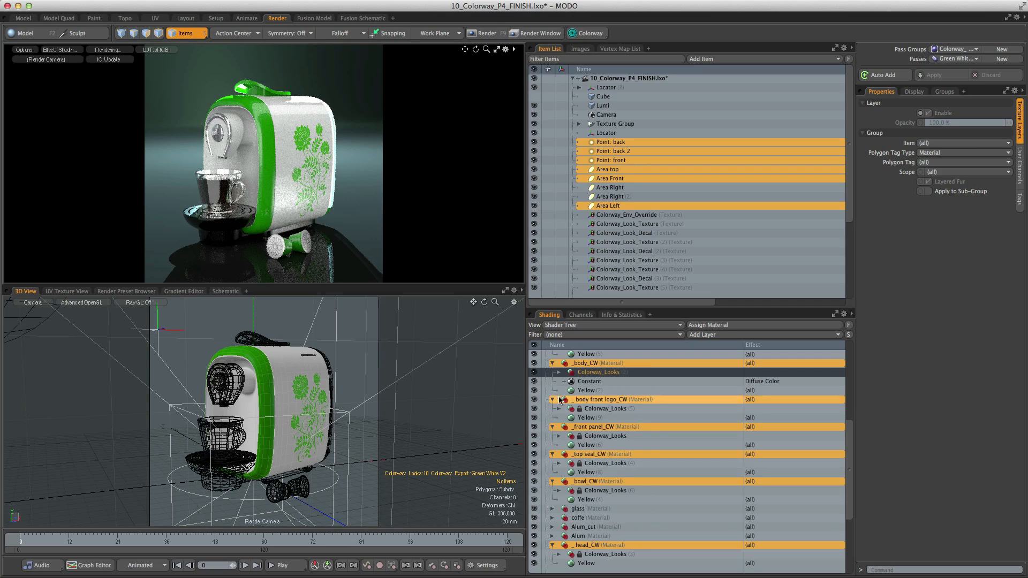
# - Examine the decal and swatch layers of each imported look inside the unlocked Colorway_Looks group, and collapse the group again
pyautogui.click(558, 374)
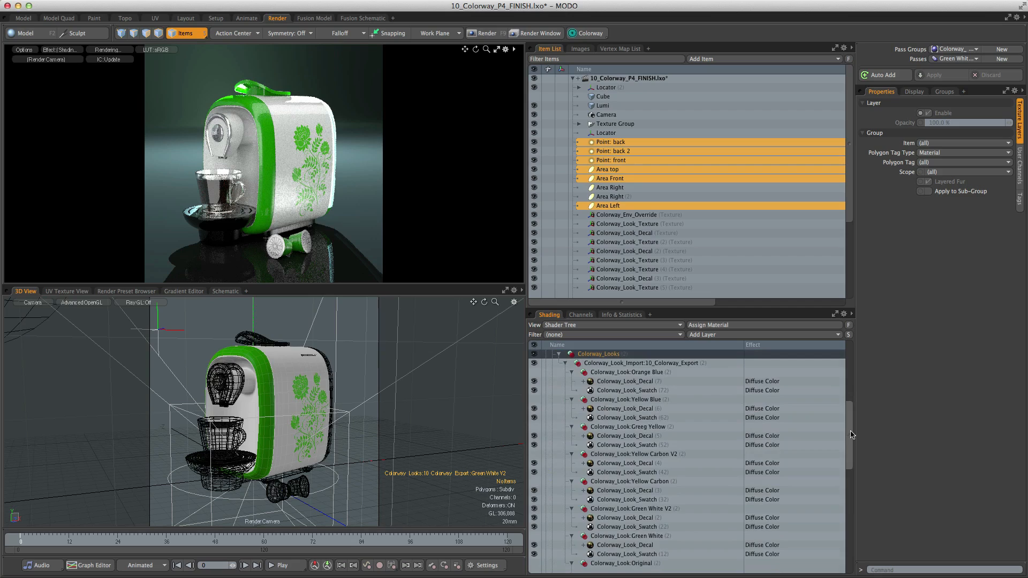
pyautogui.scroll(-1, 852, 440)
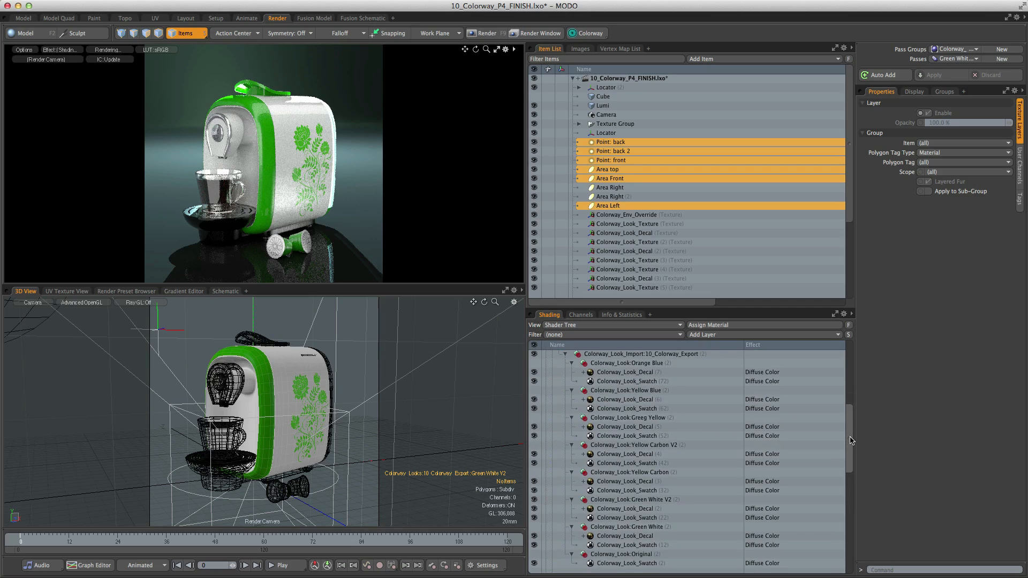
pyautogui.scroll(2, 827, 434)
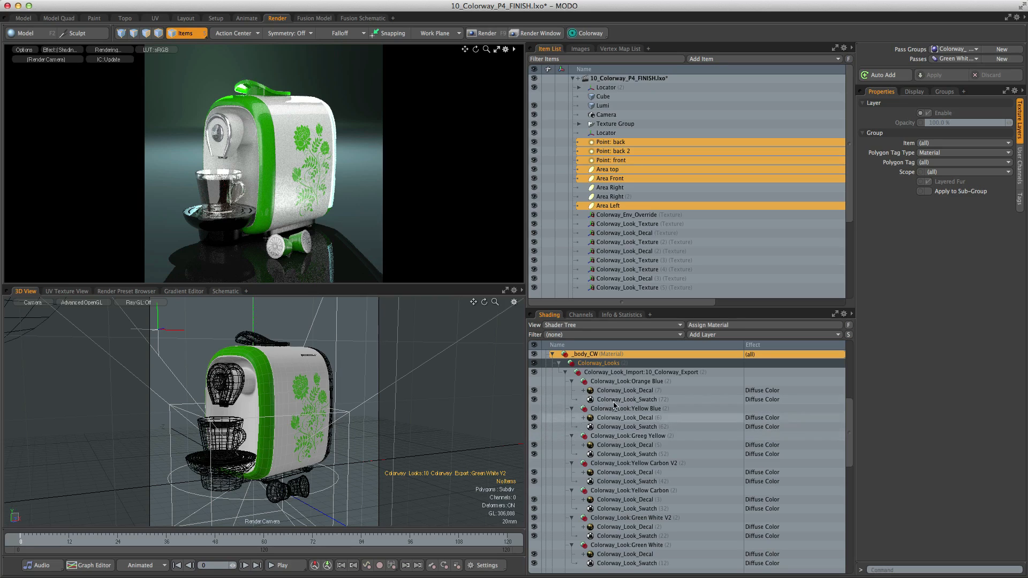
pyautogui.click(559, 363)
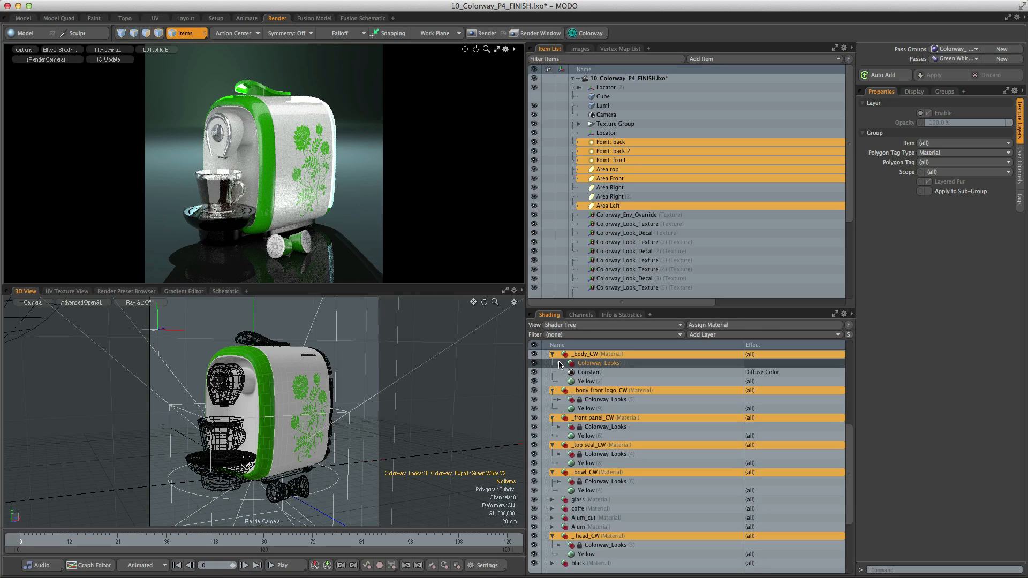
pyautogui.scroll(3, 852, 439)
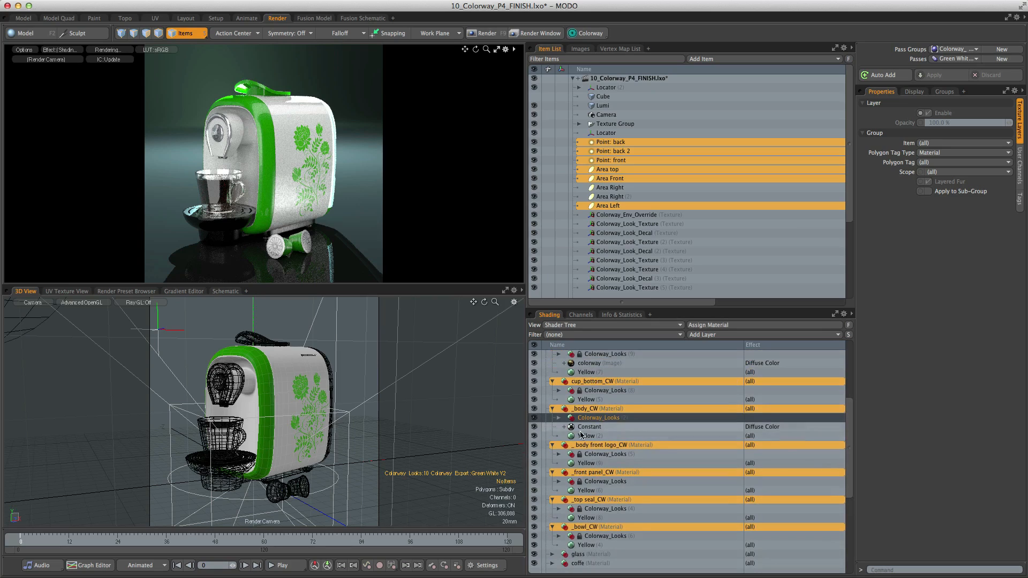
pyautogui.scroll(6, 664, 449)
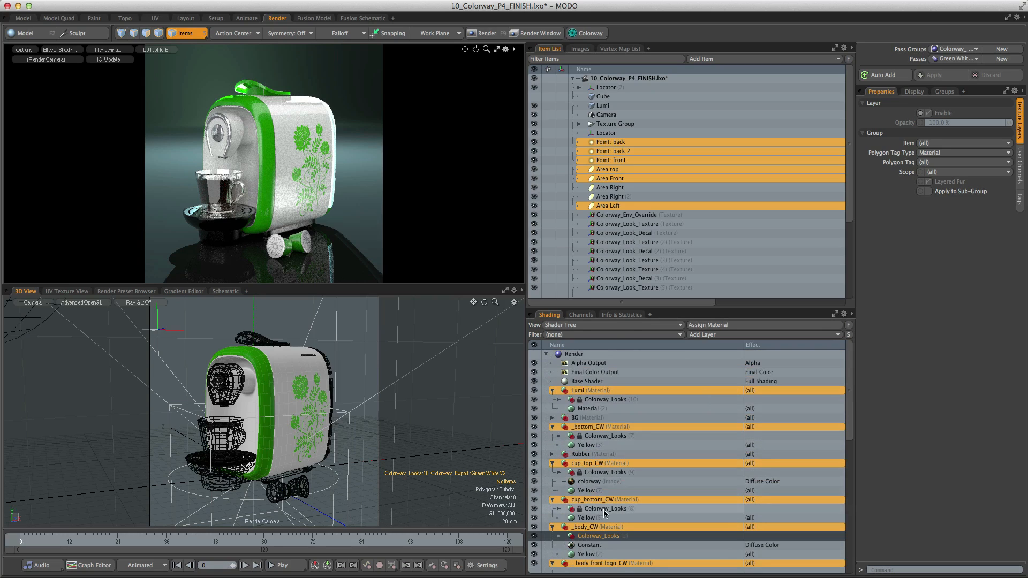
# - Add a Noise texture layer to the _body_CW material, above its Colorway_Looks group
pyautogui.click(584, 528)
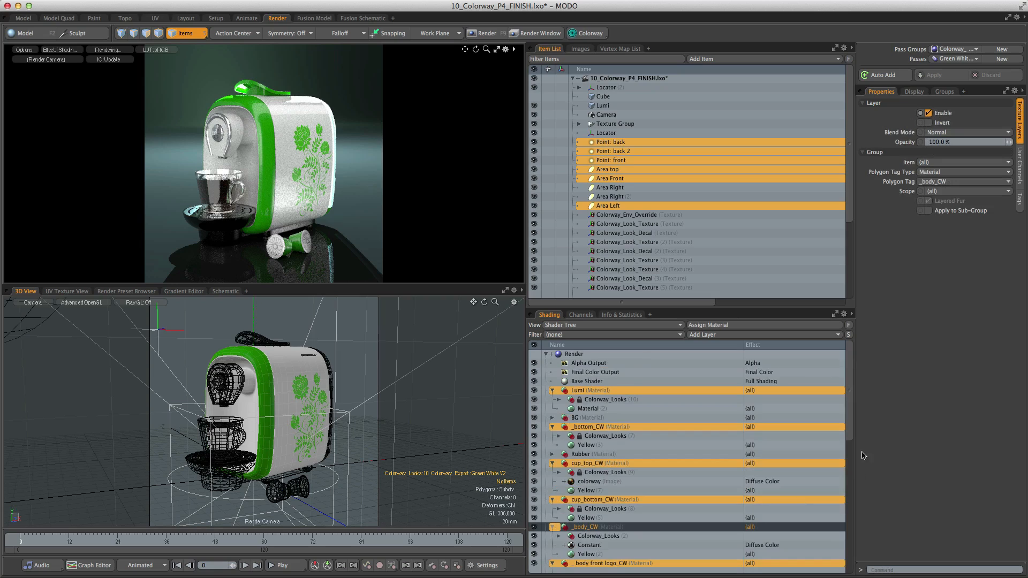
pyautogui.scroll(-4, 776, 445)
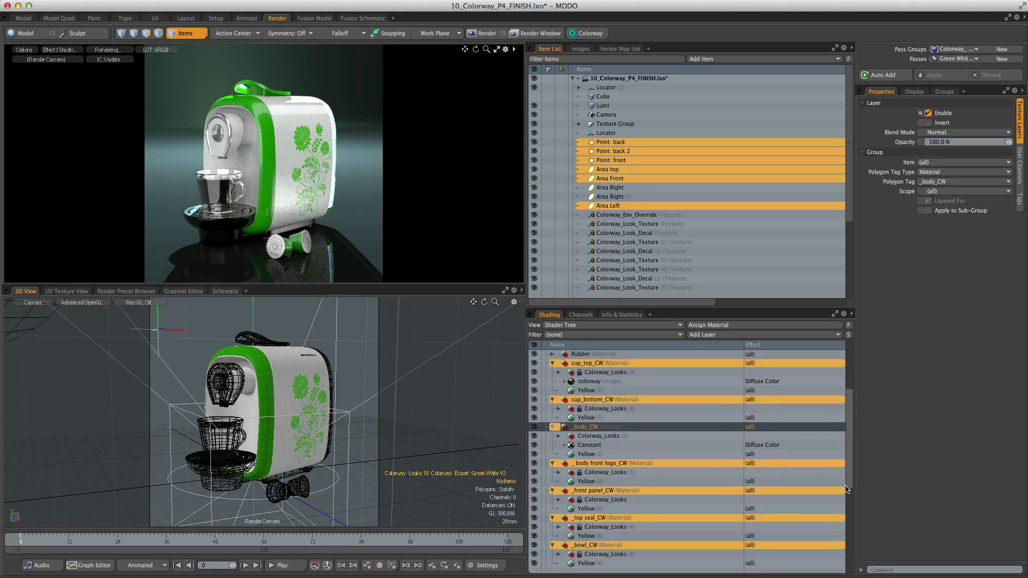
pyautogui.click(733, 337)
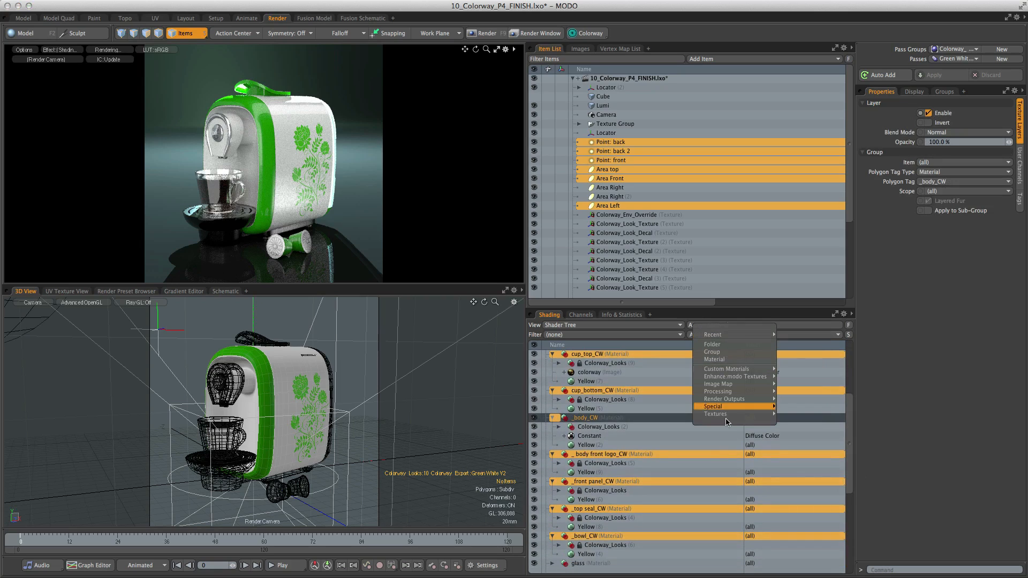
pyautogui.moveTo(728, 414)
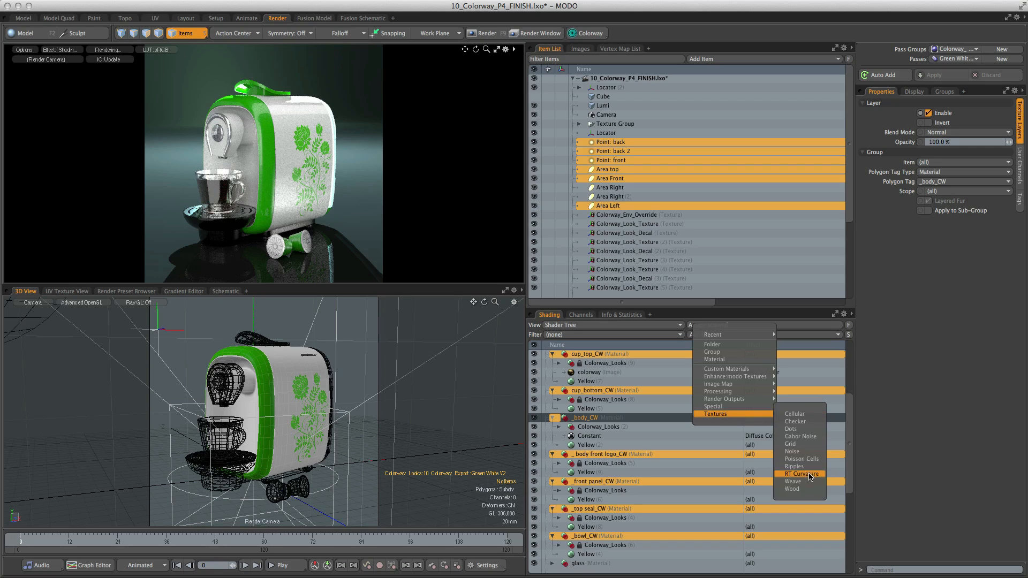
pyautogui.click(804, 451)
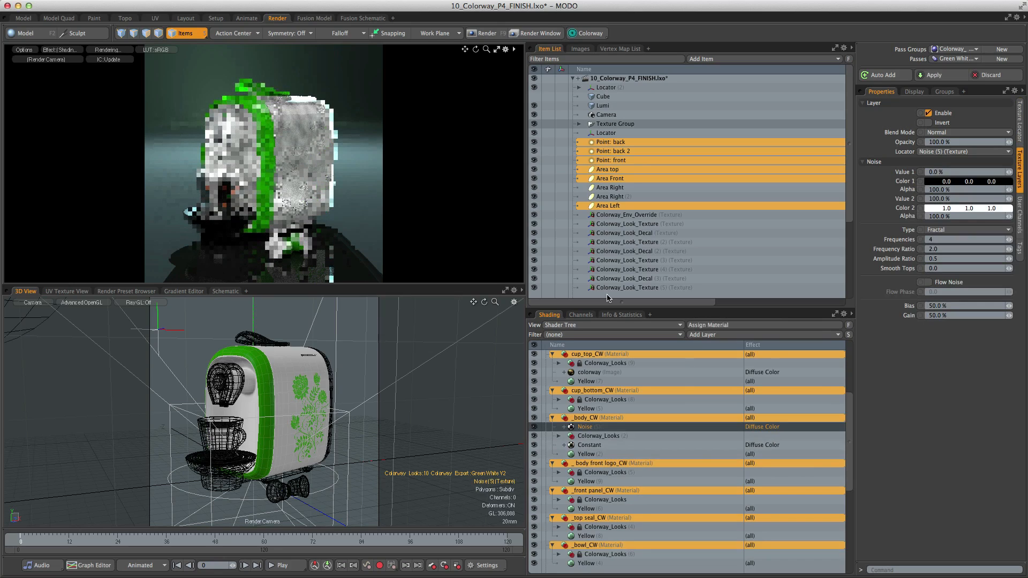
# - Set the Noise layer's blend mode to Multiply and switch the active pass to Greeg Yellow
pyautogui.click(943, 132)
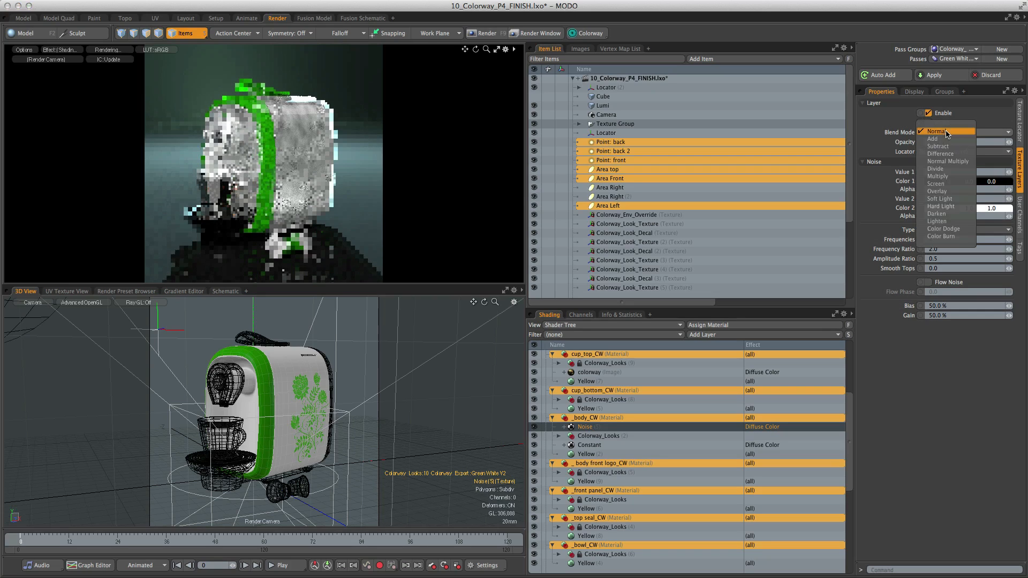
pyautogui.click(938, 176)
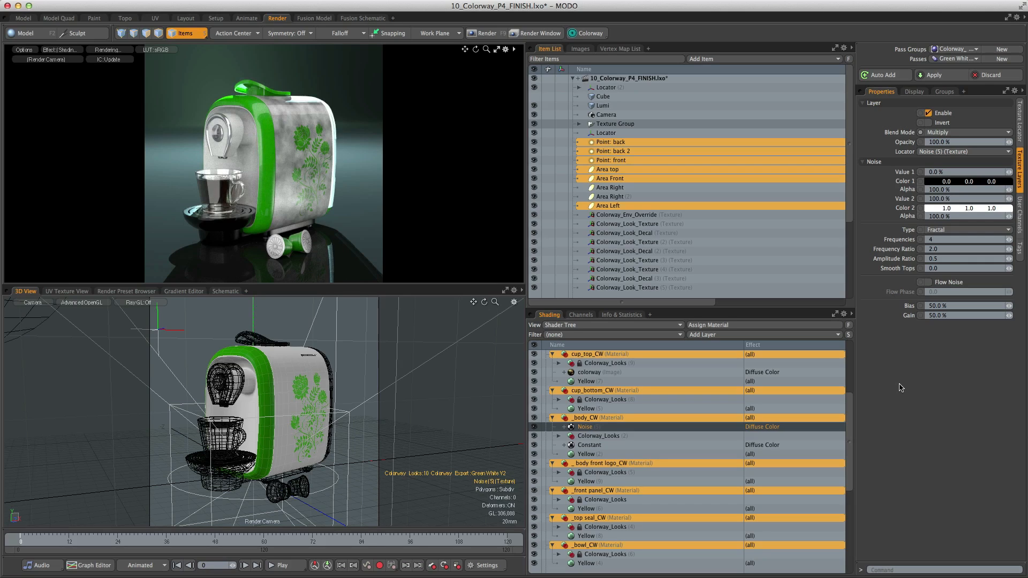
pyautogui.click(953, 60)
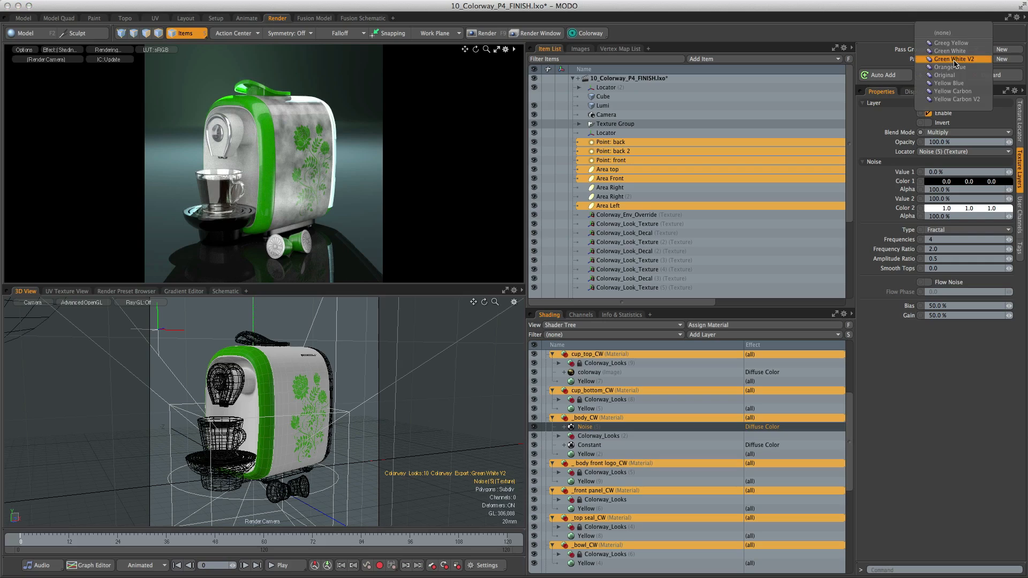
pyautogui.click(950, 43)
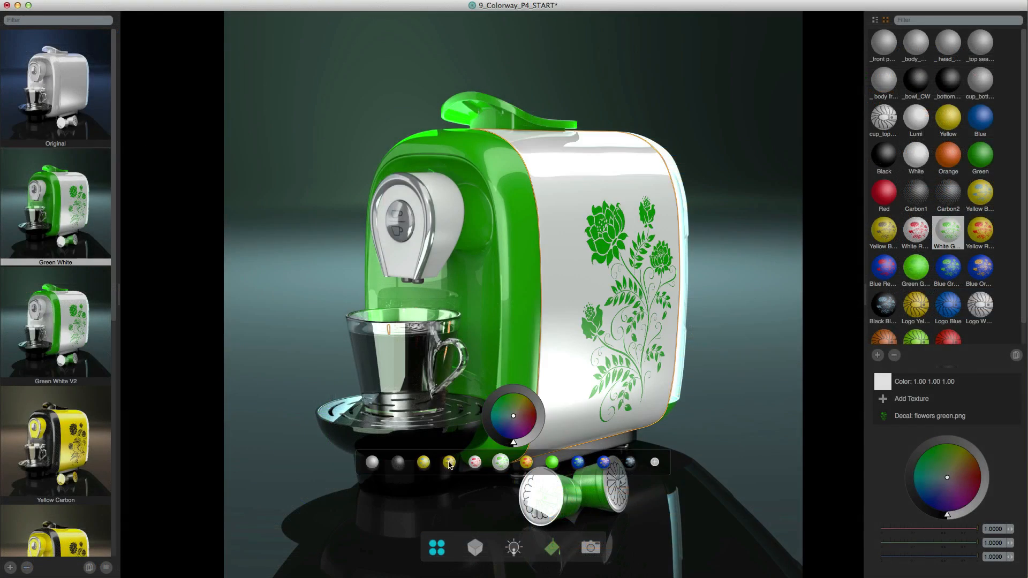
# - In Colorway, give the Green White look's body the yellow material with blue flowers and its front surround and inner panel Blue
pyautogui.click(448, 463)
pyautogui.click(424, 463)
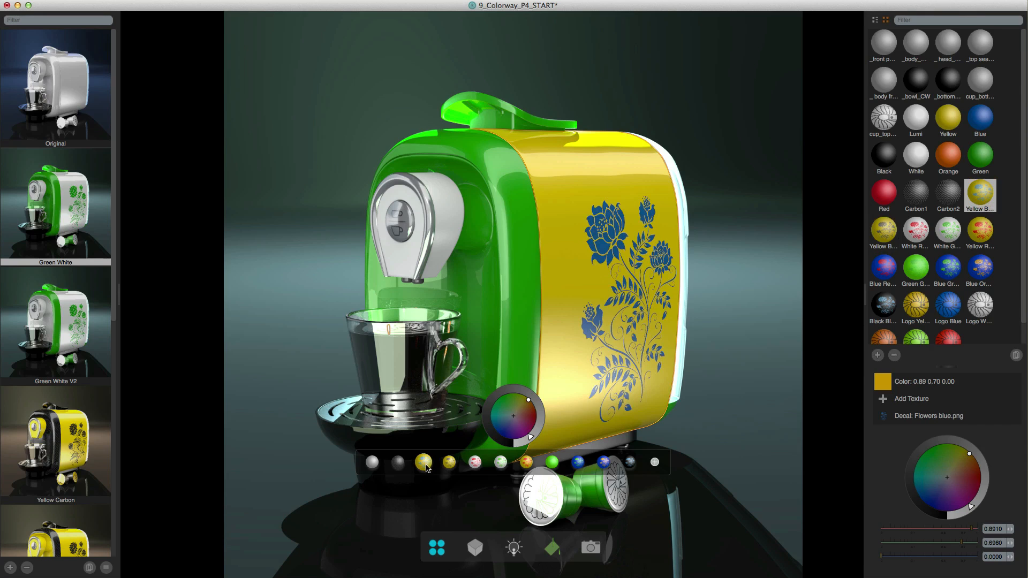
pyautogui.click(529, 309)
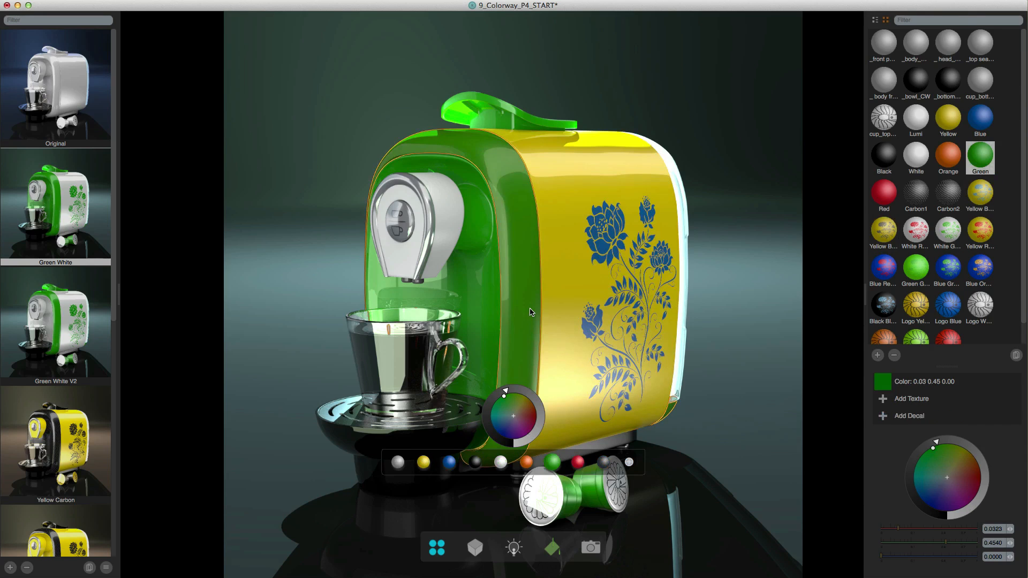
pyautogui.click(450, 463)
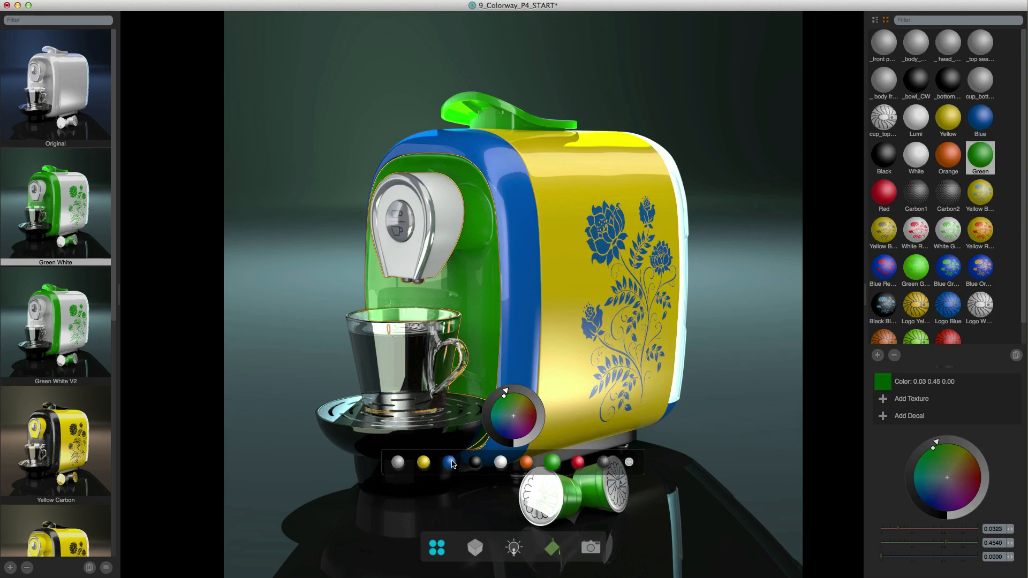
pyautogui.click(450, 462)
# - Apply the Yellow material to the coffee machine's head and Blue to the handle on top
pyautogui.click(455, 367)
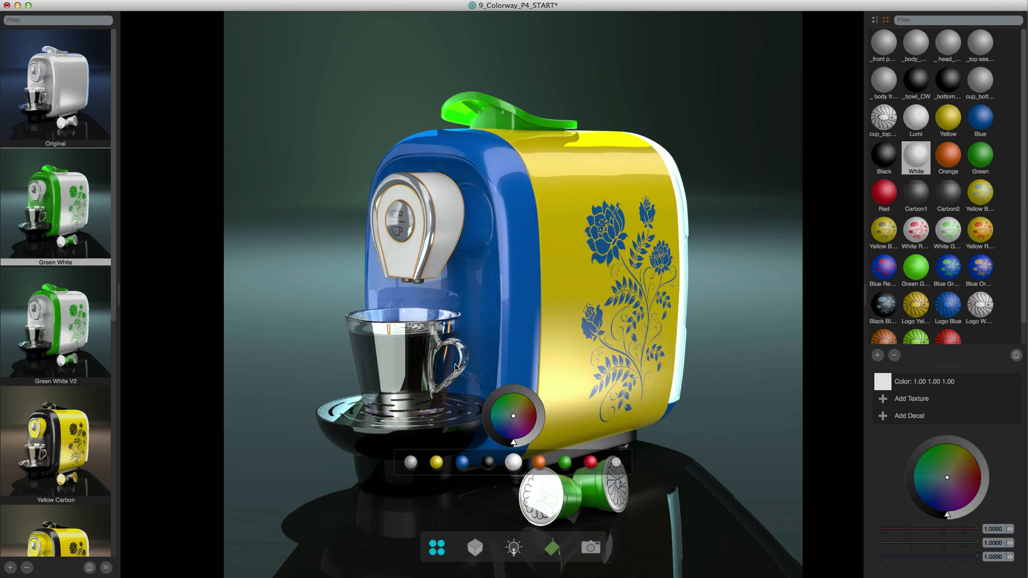
pyautogui.click(436, 463)
pyautogui.click(495, 113)
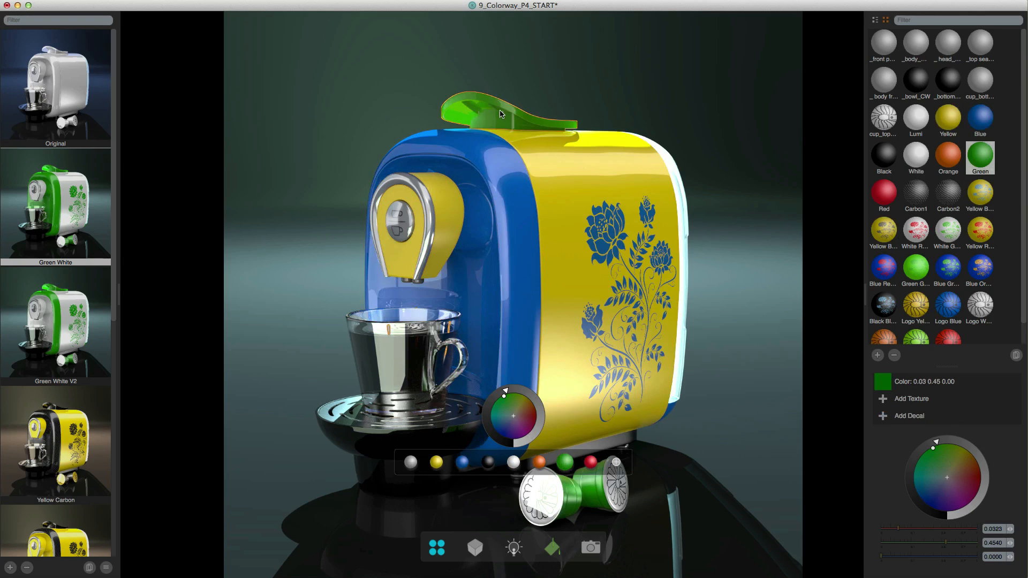
pyautogui.click(463, 461)
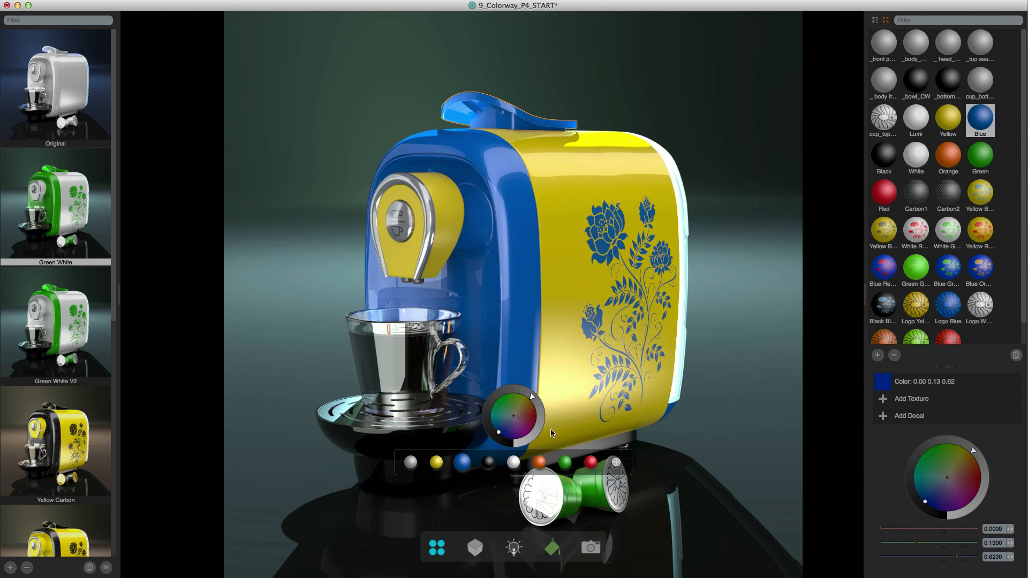
# - Apply the Blue material to the coffee capsules and the yellow logo material to their end caps
pyautogui.click(588, 496)
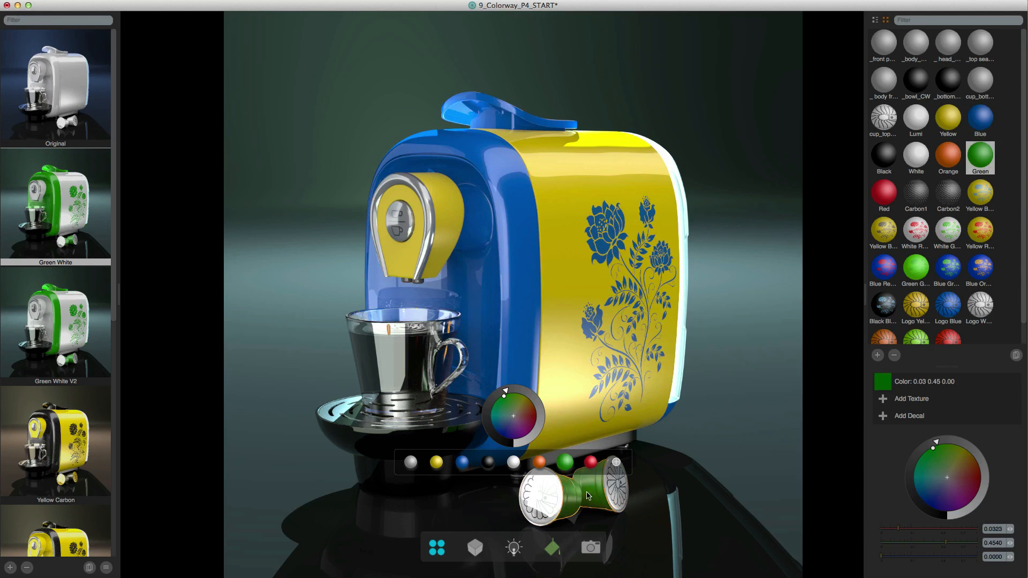
pyautogui.click(463, 466)
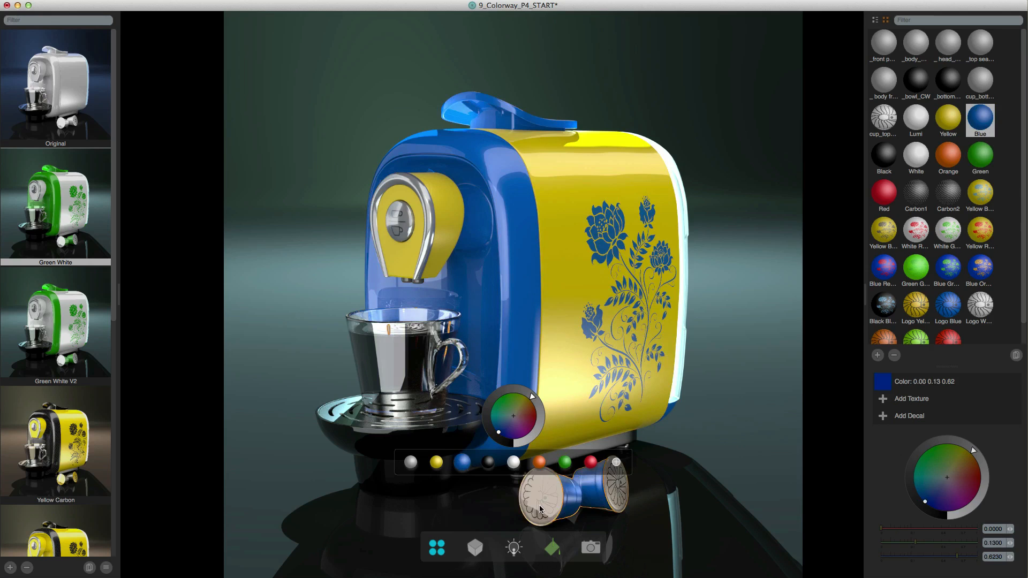
pyautogui.click(537, 505)
pyautogui.click(450, 463)
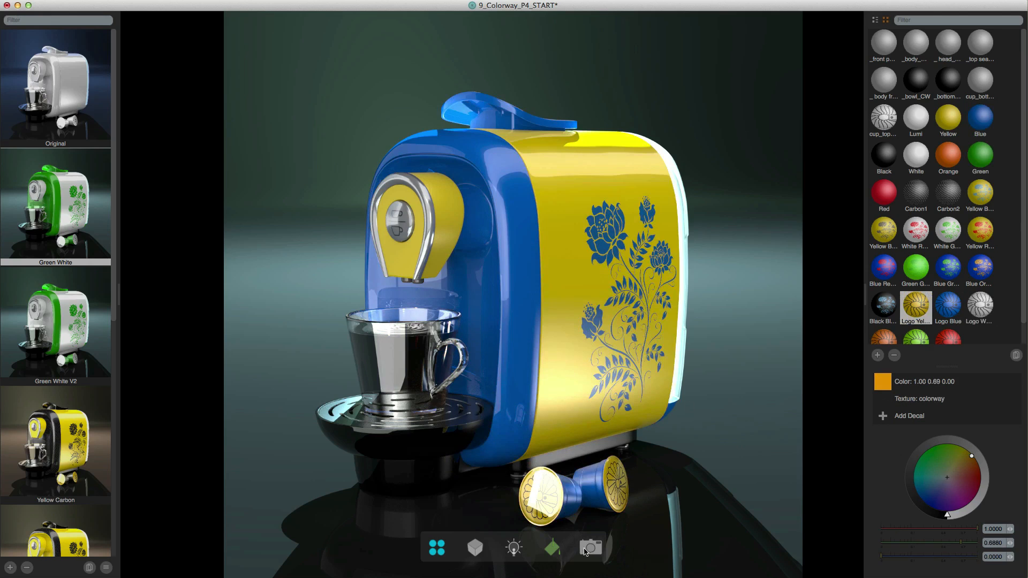
# - Recolour the Point: back 2 and Point: back lights, shifting the lighting behind the machine to a stronger teal
pyautogui.click(516, 552)
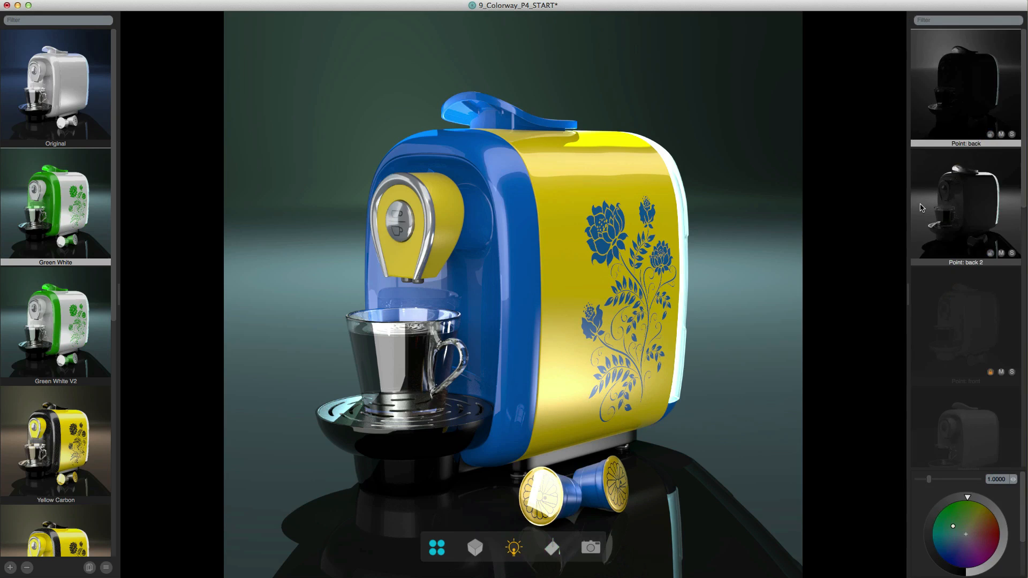
pyautogui.click(955, 210)
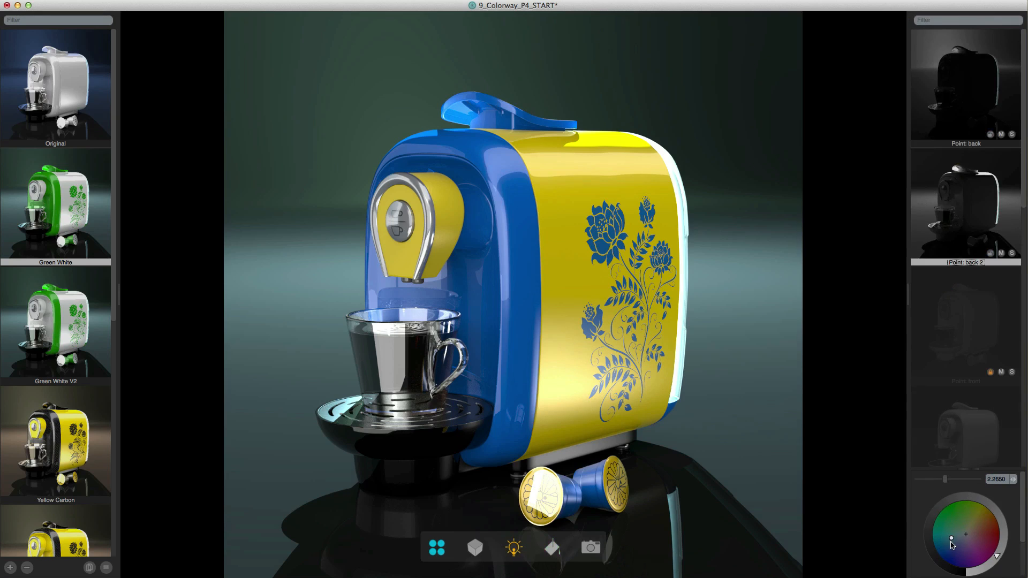
pyautogui.moveTo(952, 544); pyautogui.dragTo(980, 517)
pyautogui.click(971, 148)
pyautogui.moveTo(948, 551)
pyautogui.mouseDown()
pyautogui.moveTo(957, 551)
pyautogui.moveTo(945, 539)
pyautogui.mouseUp()
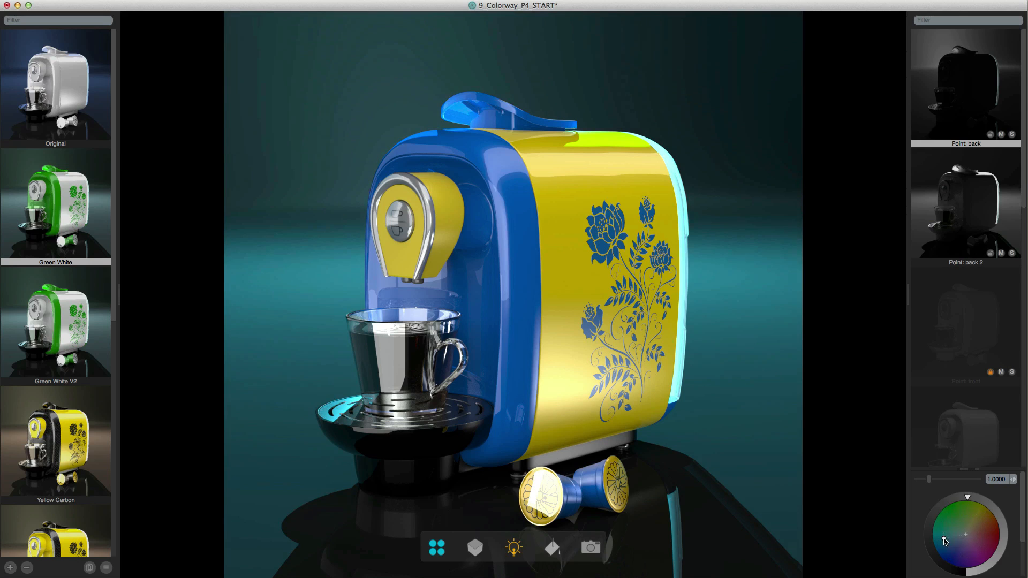